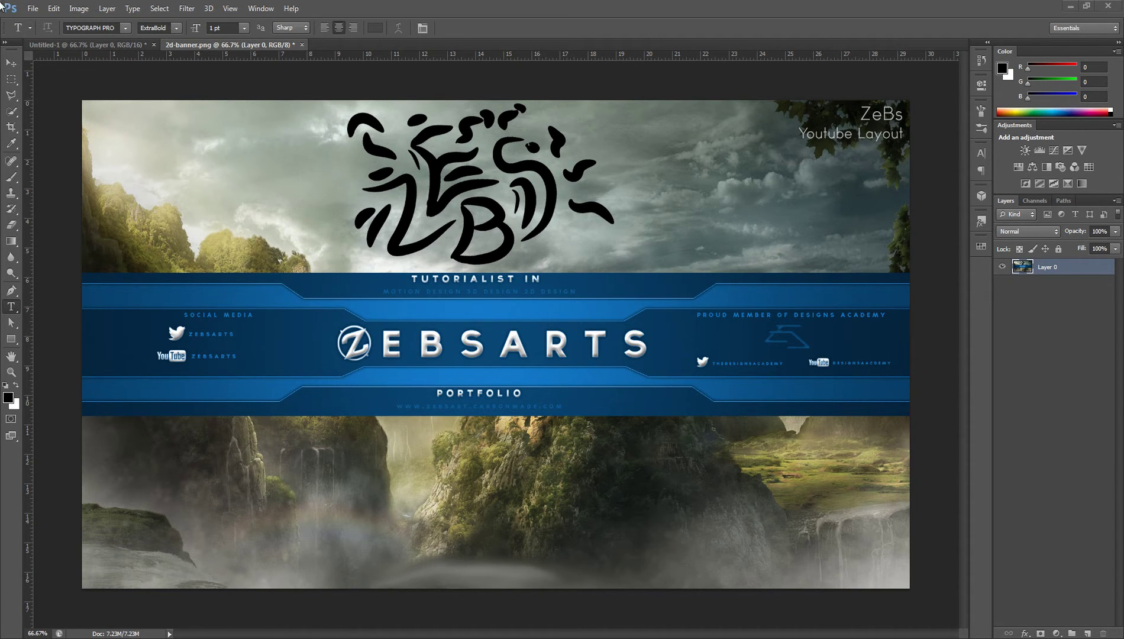
click(10, 62)
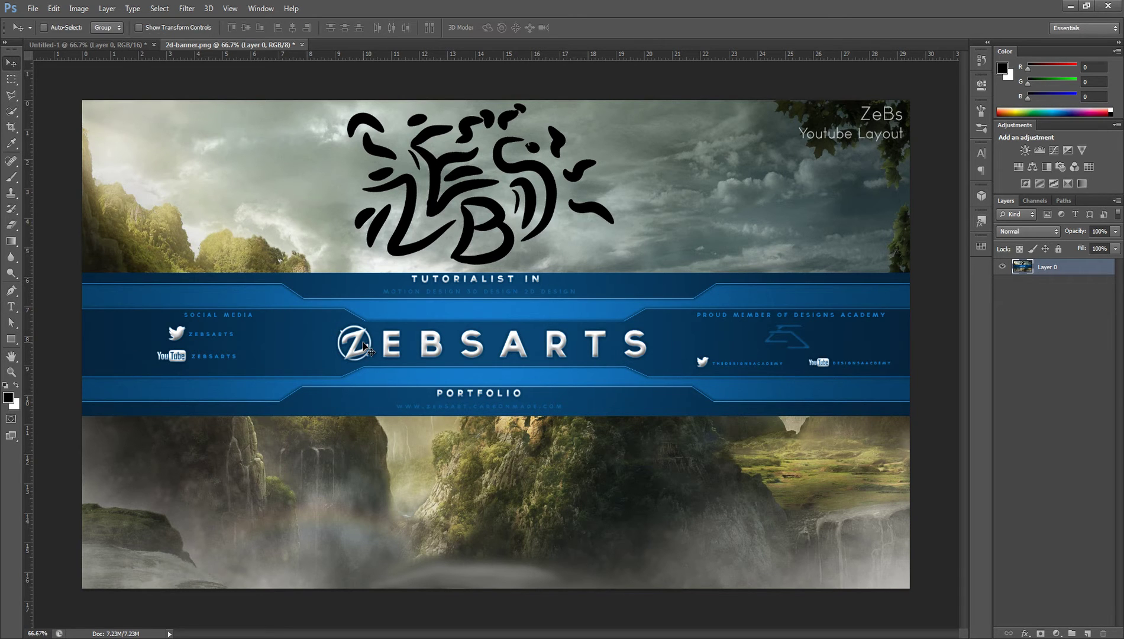
key(ctrl+plus)
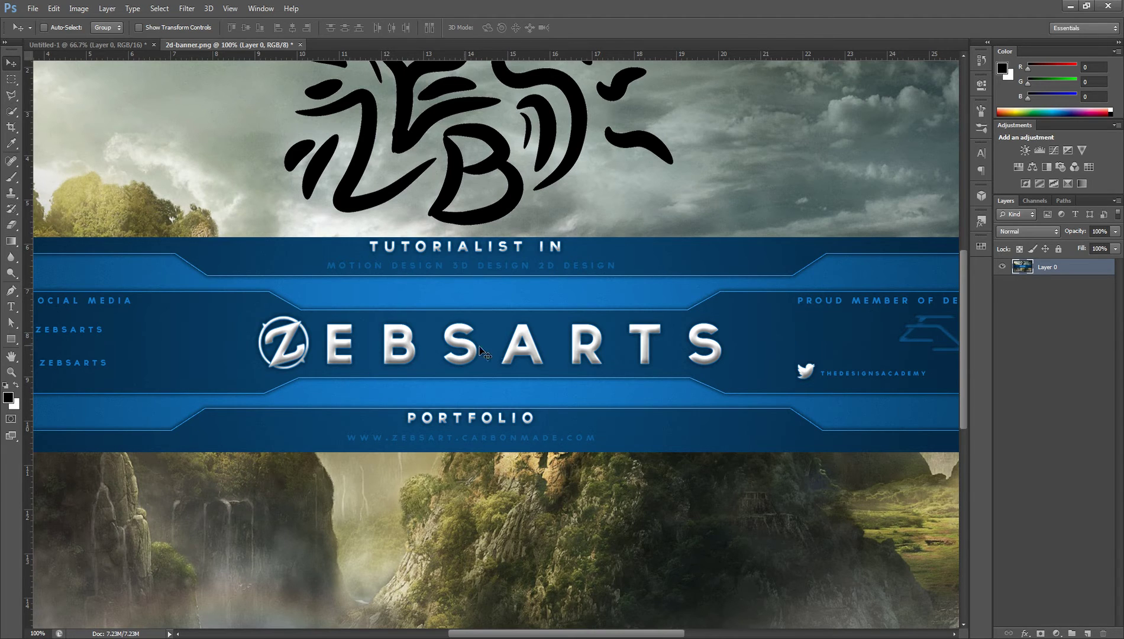
click(1025, 633)
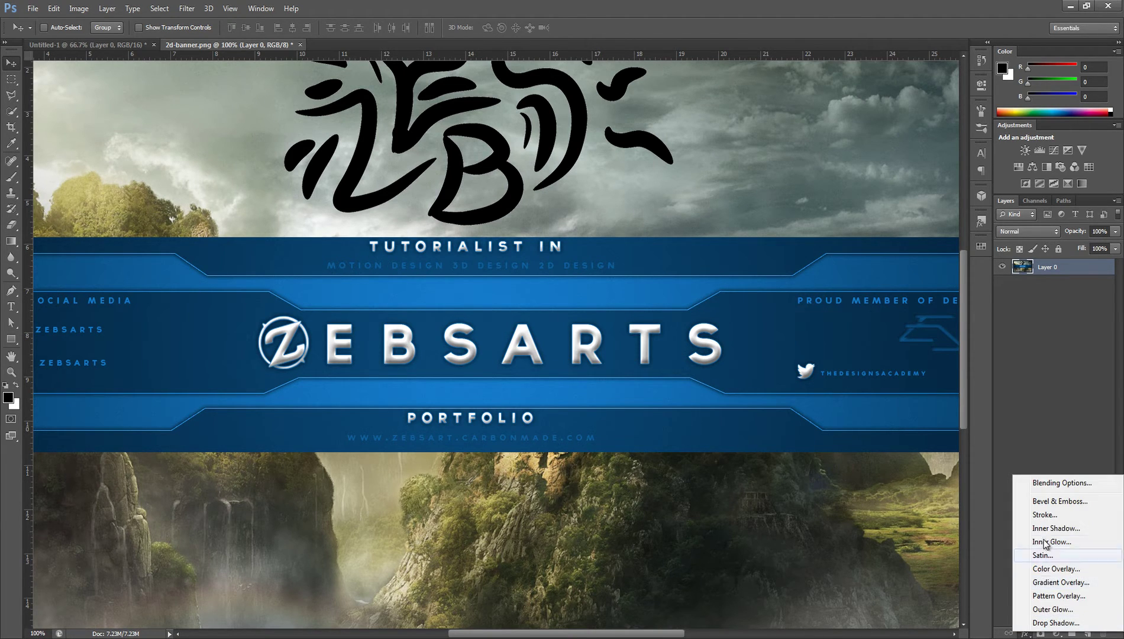
click(1024, 432)
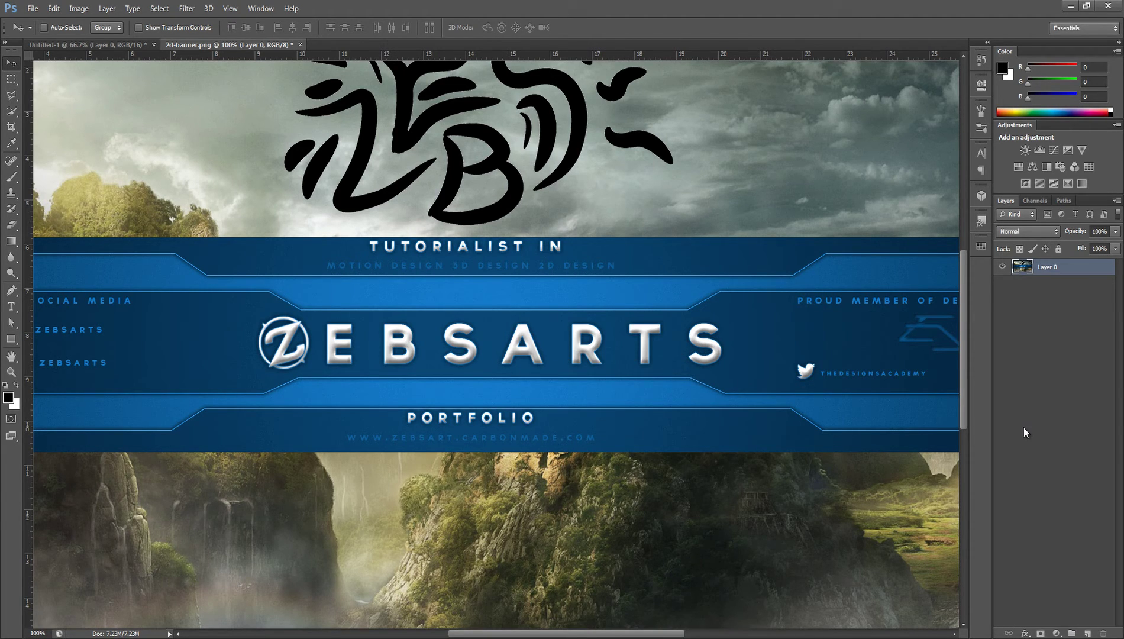
key(ctrl+minus)
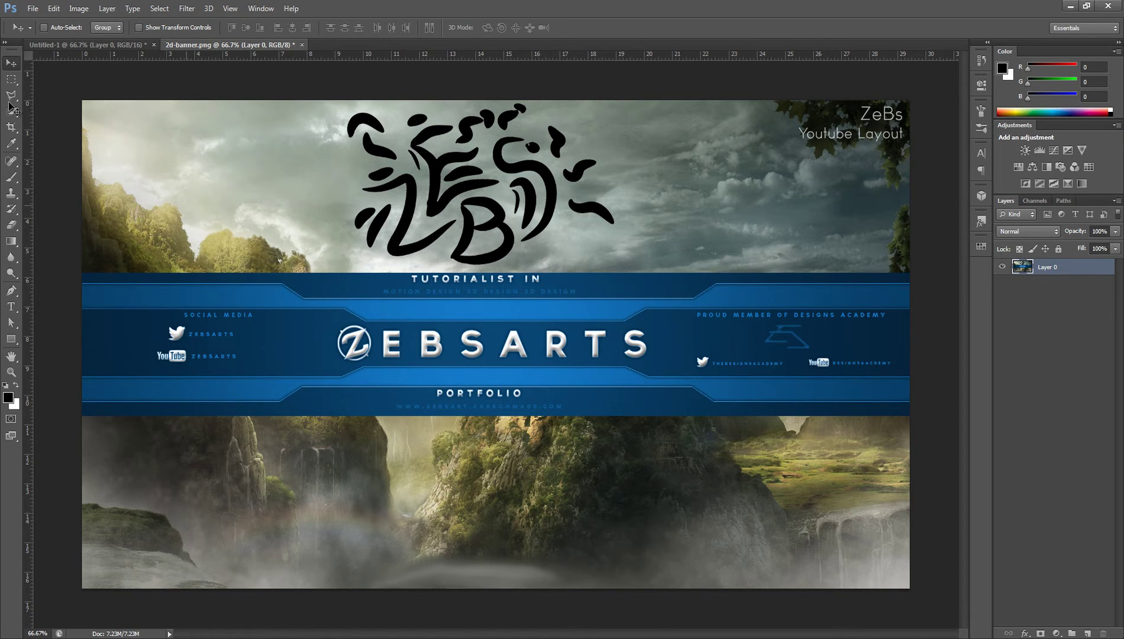
- Add a text layer reading "zebs" to the Untitled-1 document
click(89, 45)
click(11, 306)
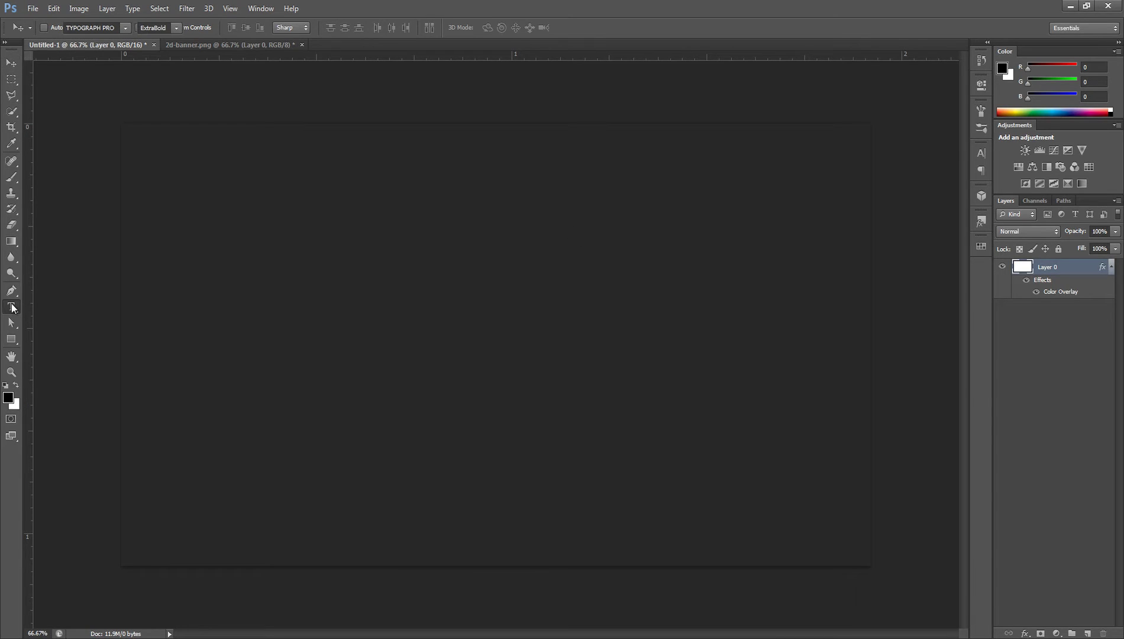
click(379, 320)
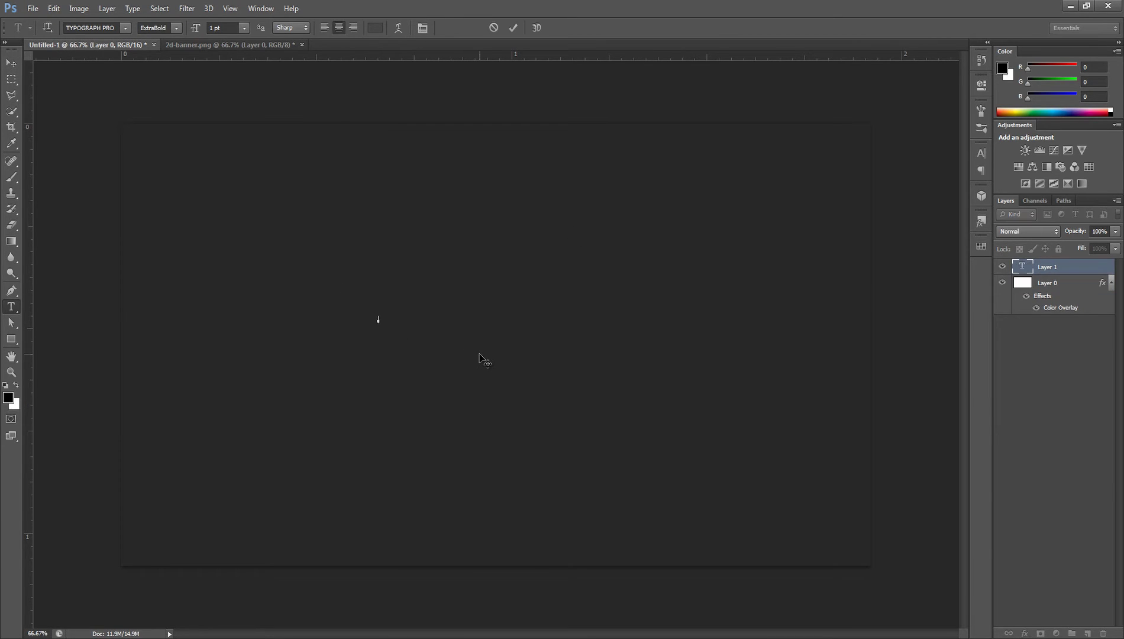
text(TEXT)
- Set the font size of the whole "zebs" text to 30 pt
key(ctrl+a)
click(223, 27)
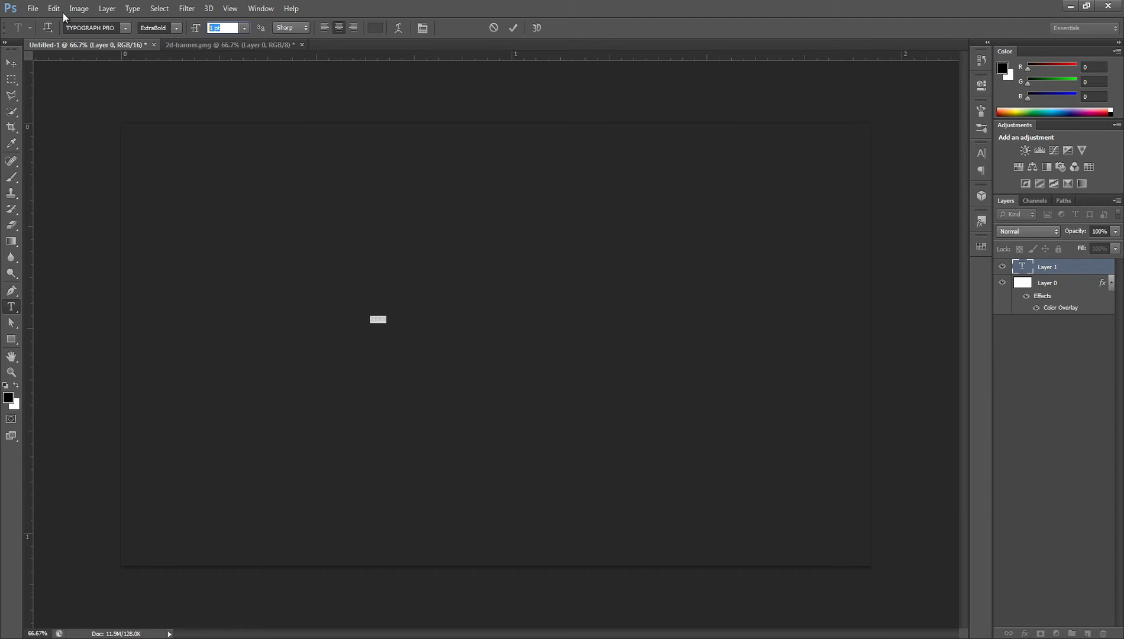
text(50)
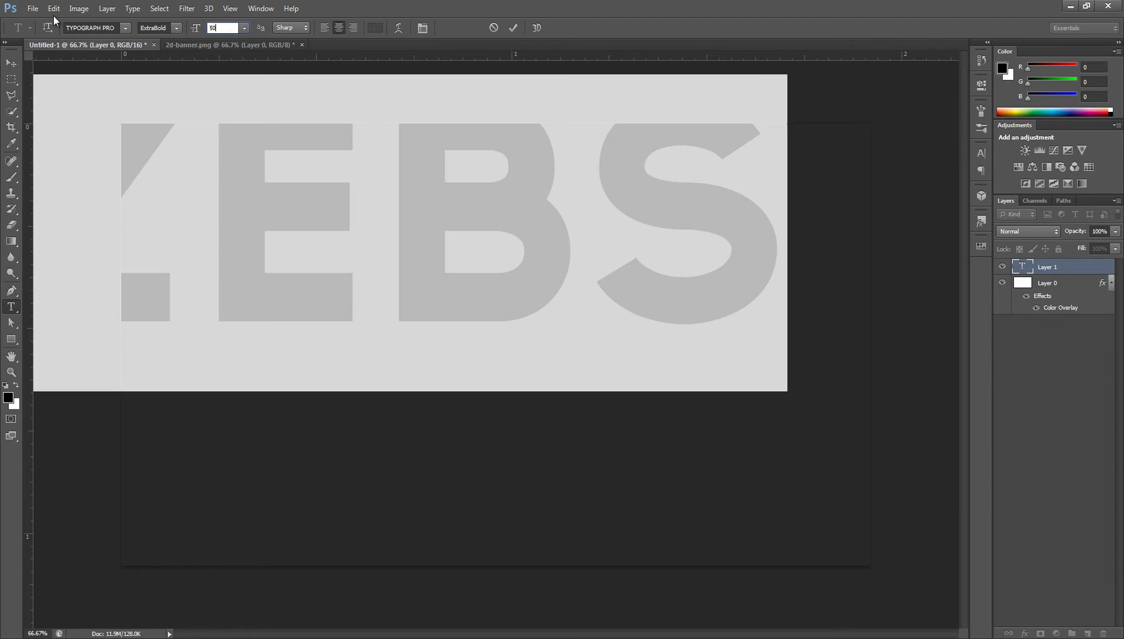
key(BackSpace)
key(BackSpace)
text(30)
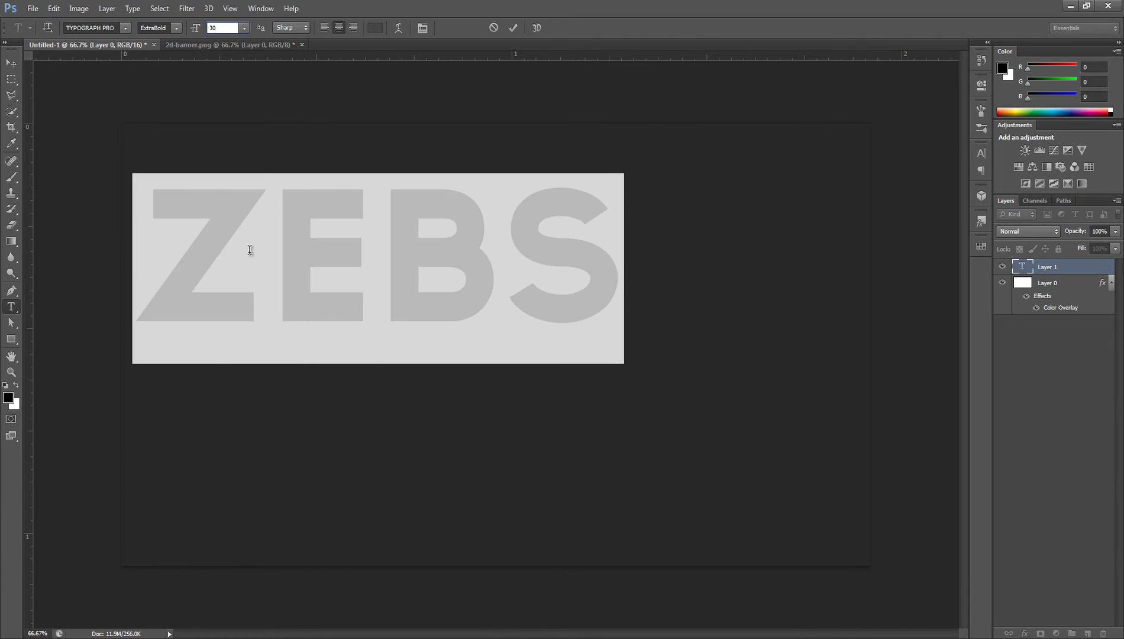
- Move the "zebs" text to about the middle of the canvas and commit it
click(340, 286)
drag(311, 344, 381, 495)
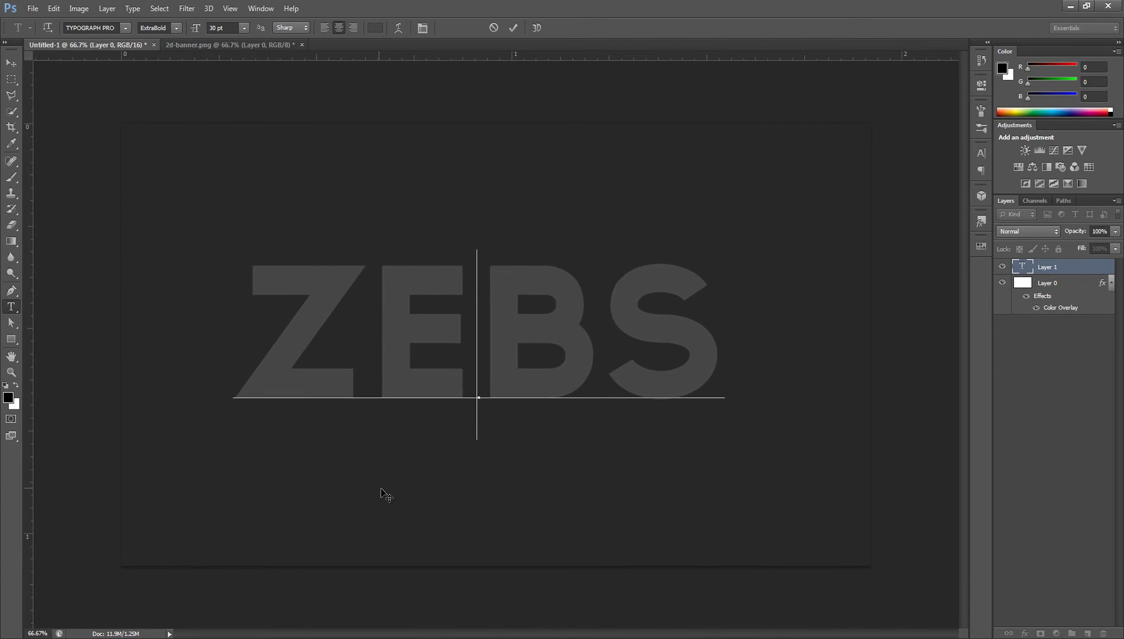
mouse_move(396, 213)
mouse_down()
mouse_move(384, 210)
mouse_move(393, 205)
mouse_up()
click(513, 27)
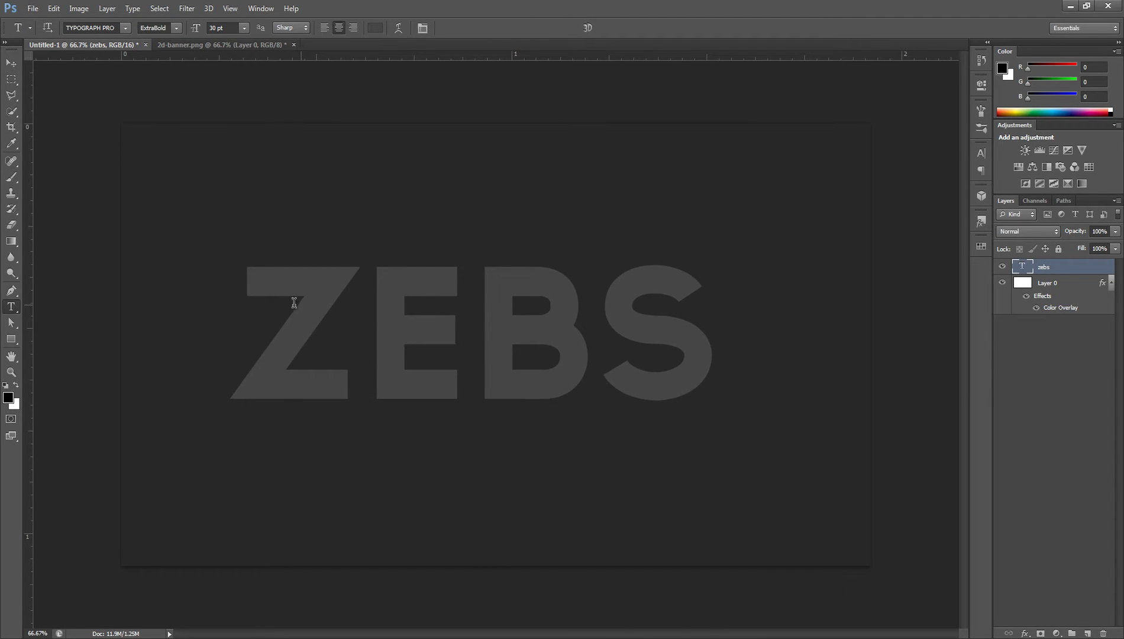
- Change the colour of the whole "zebs" text to white (ffffff)
click(669, 335)
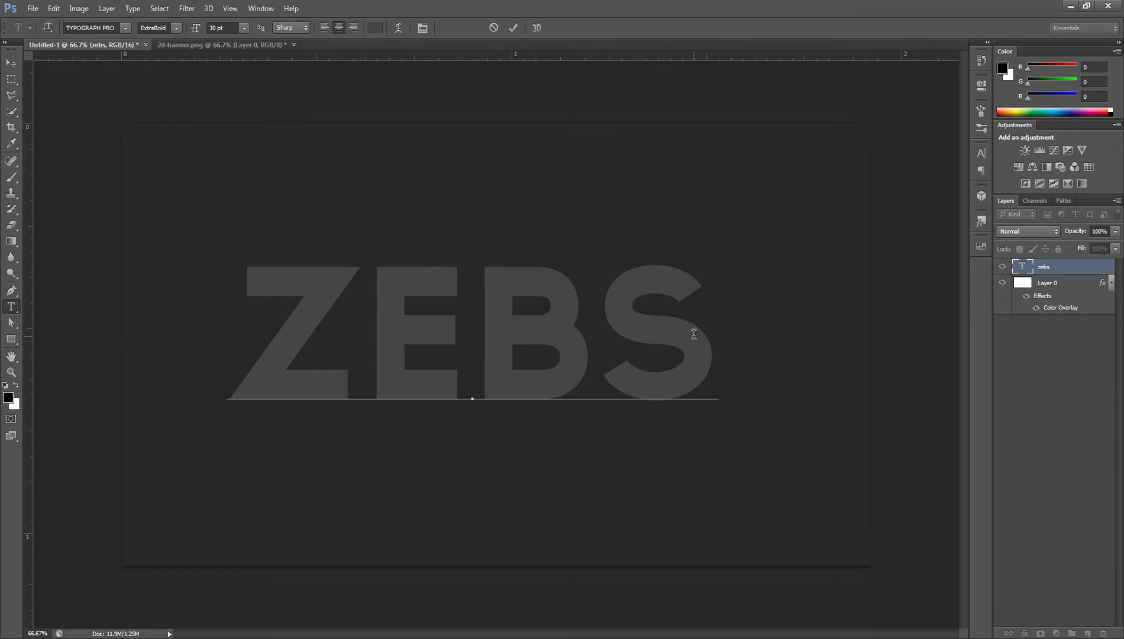
key(ctrl+a)
click(375, 28)
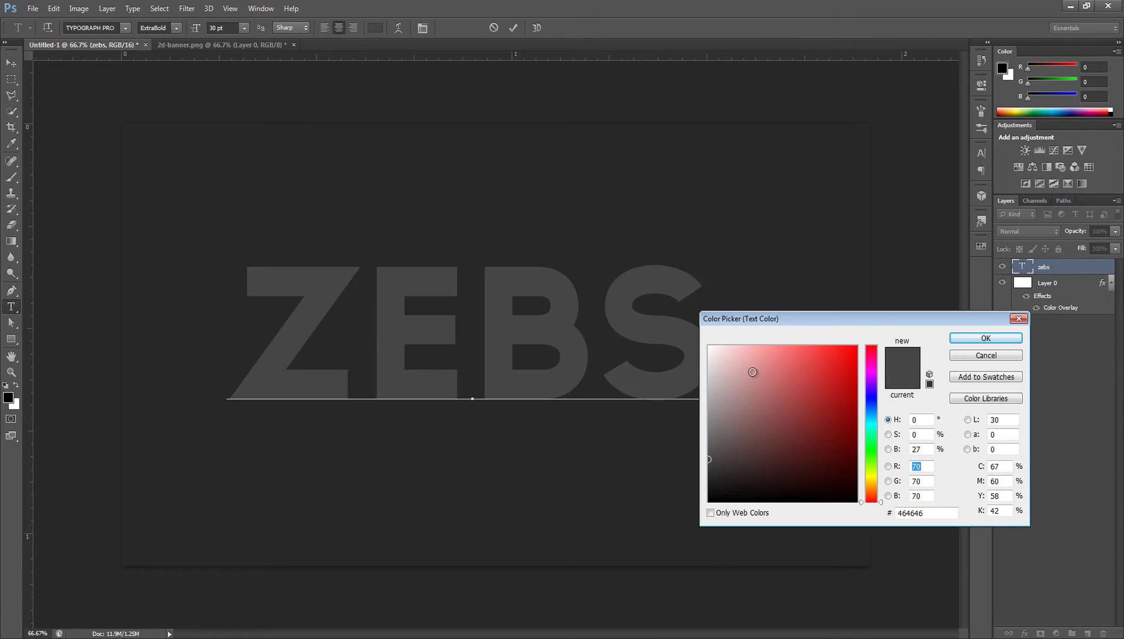
drag(753, 372, 707, 344)
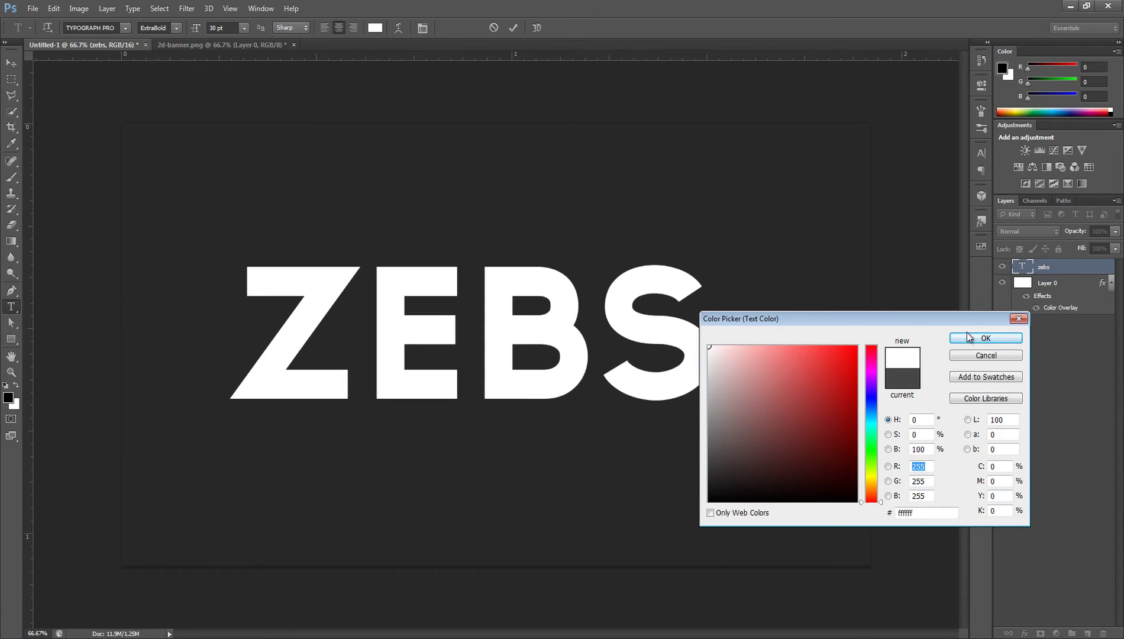
click(966, 337)
click(653, 326)
click(513, 27)
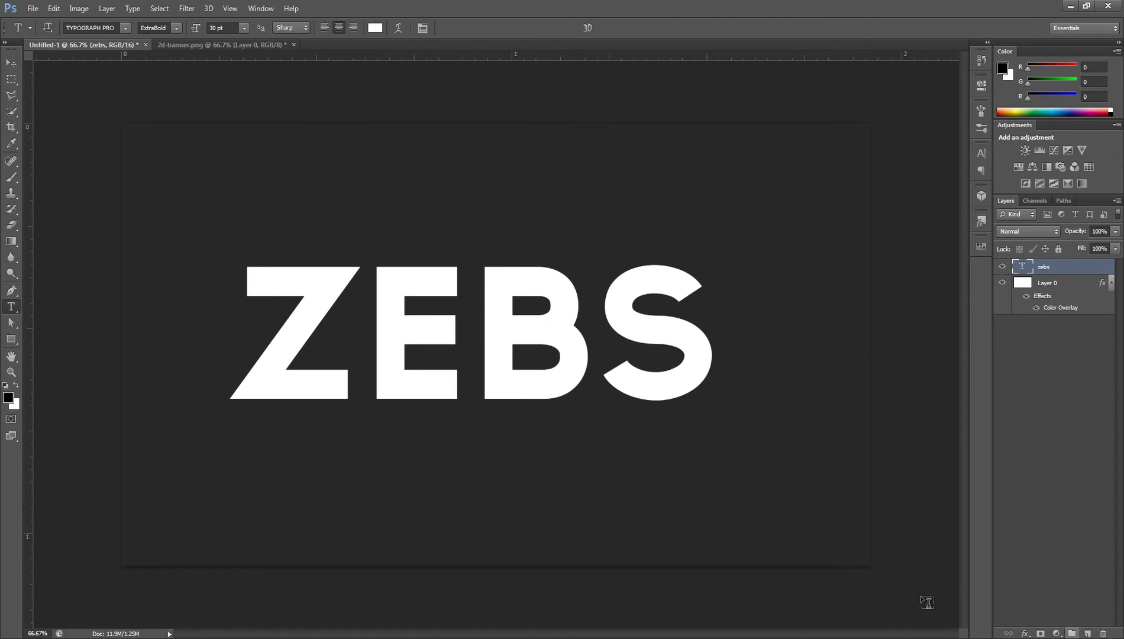
click(647, 329)
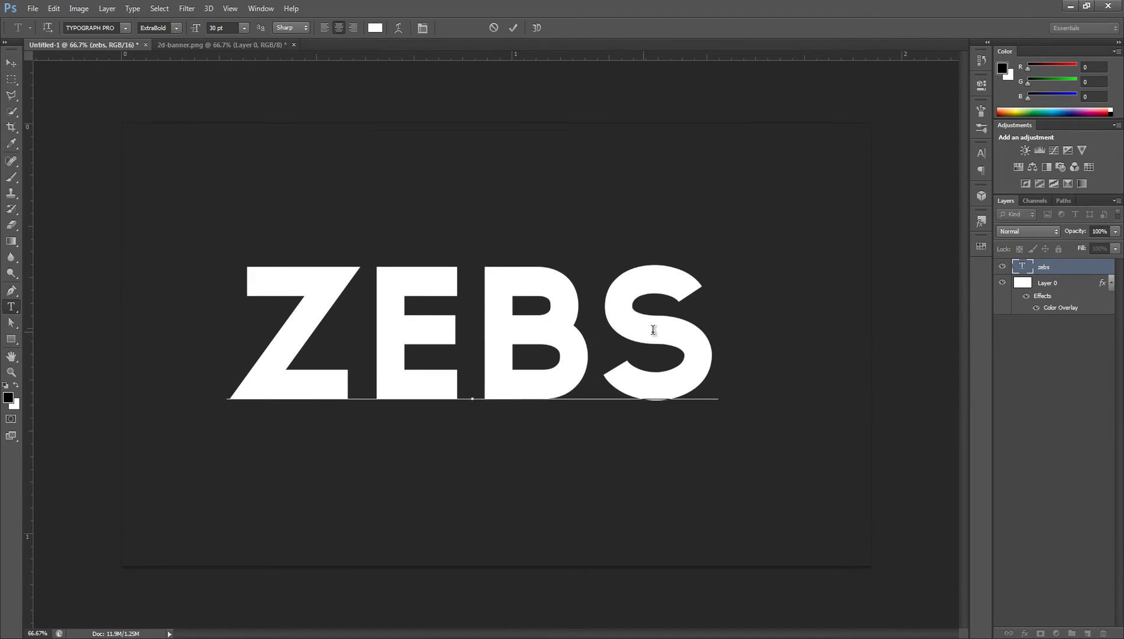
key(ctrl+a)
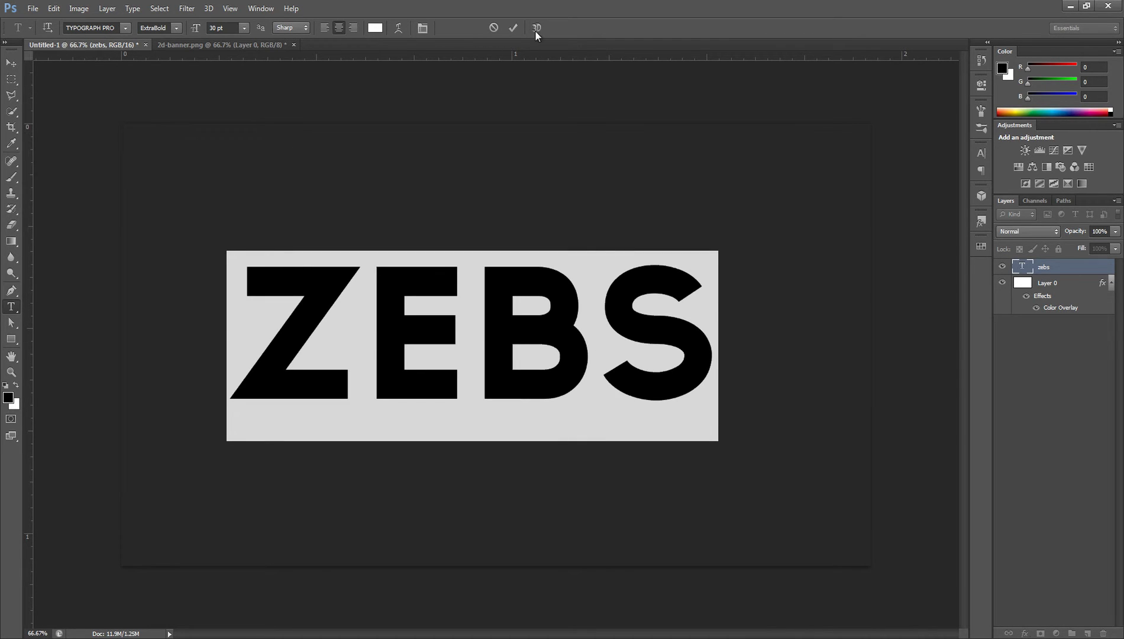
click(513, 27)
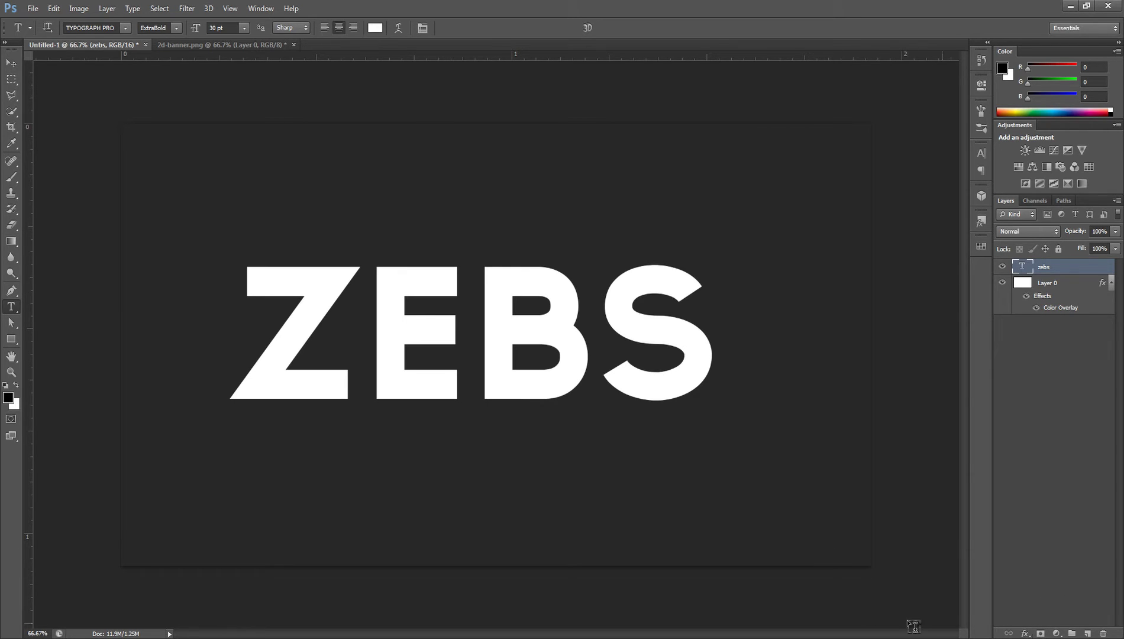
- Open the layer style settings of the "zebs" text with Gradient Overlay switched off, keeping the lettering uncovered
click(1025, 633)
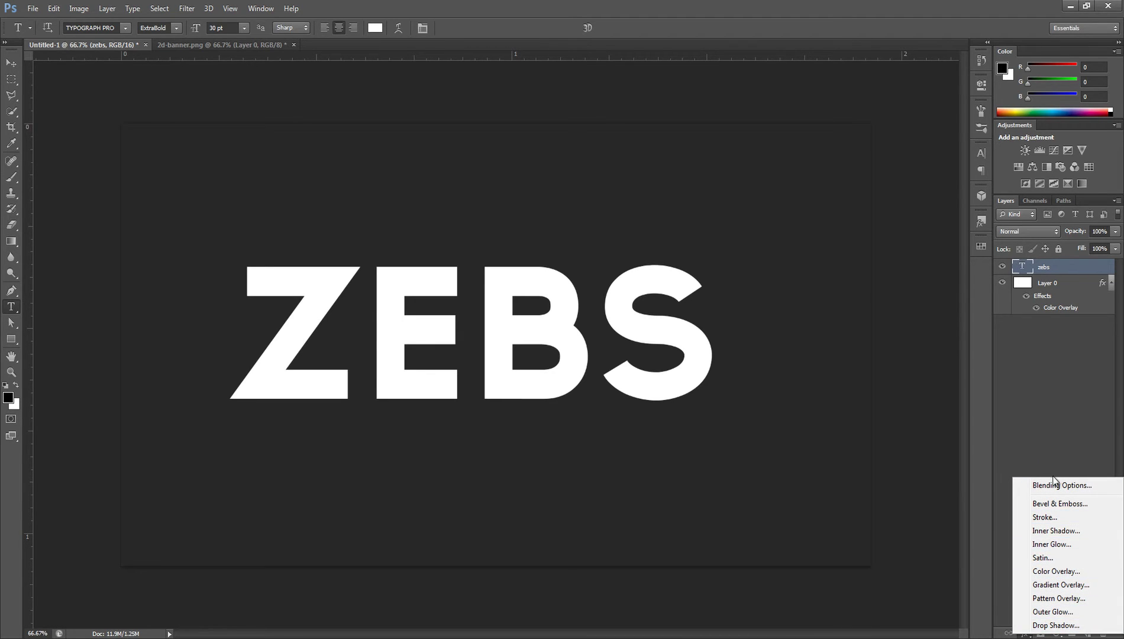
click(1066, 584)
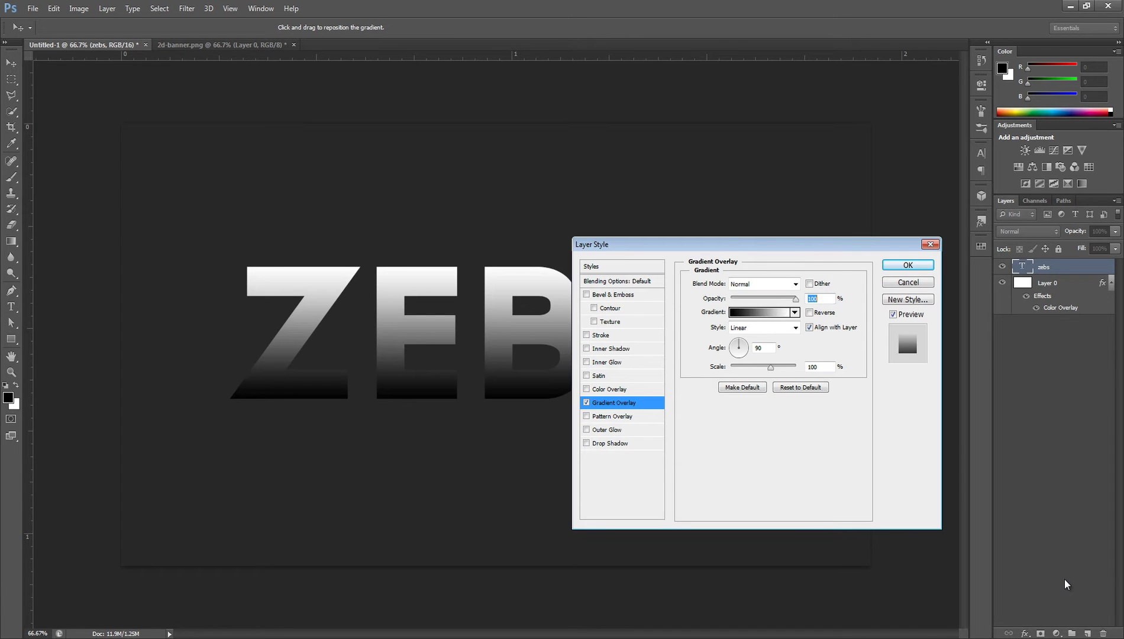
click(586, 403)
drag(617, 244, 779, 221)
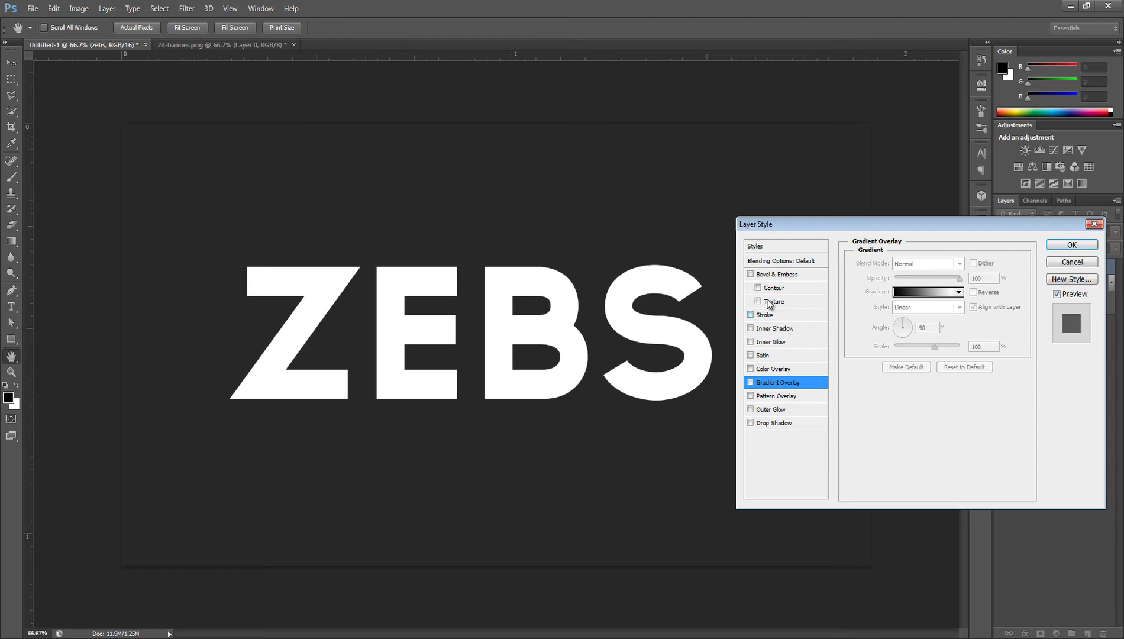
- Try a Drop Shadow on the text with a distance of 13 px and a size of 16 px
click(766, 423)
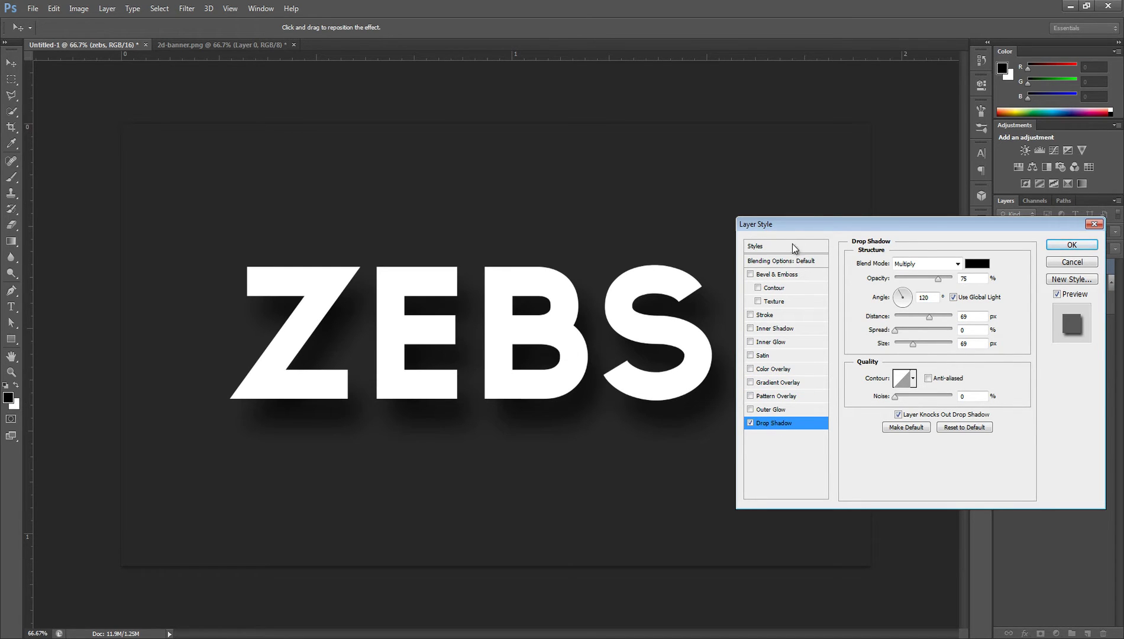
drag(784, 228, 809, 215)
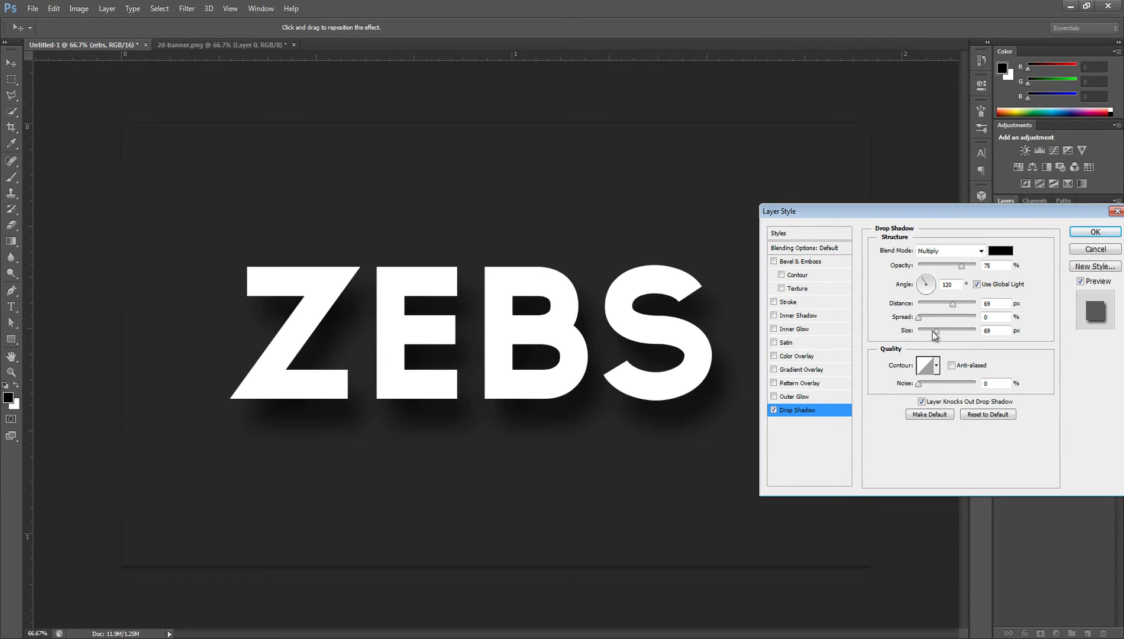
drag(938, 333, 840, 338)
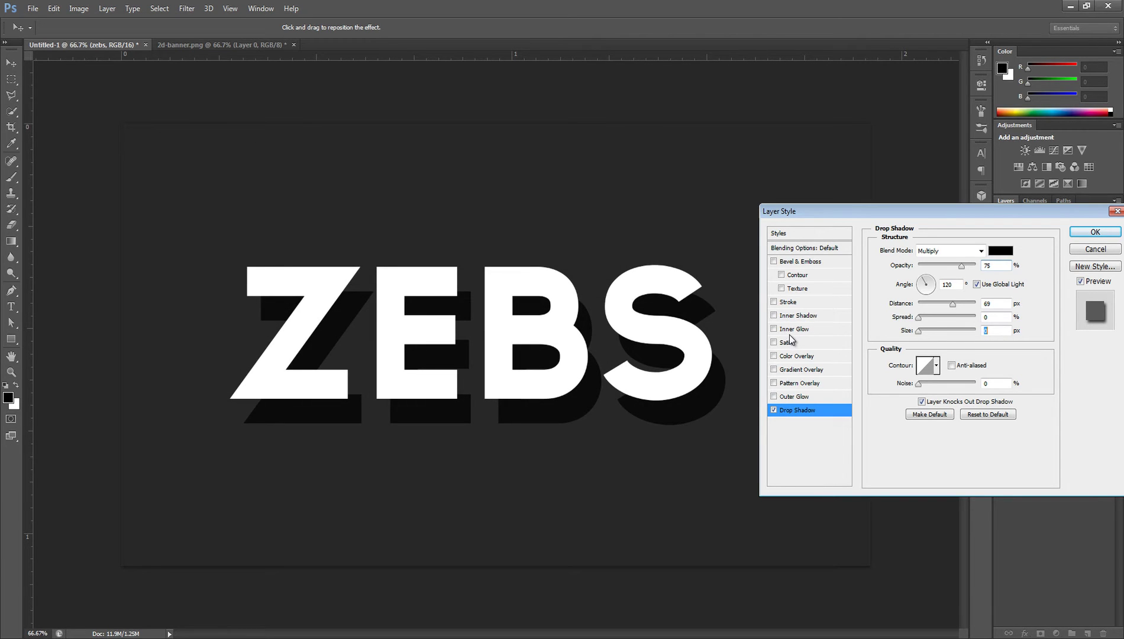
drag(919, 333, 926, 332)
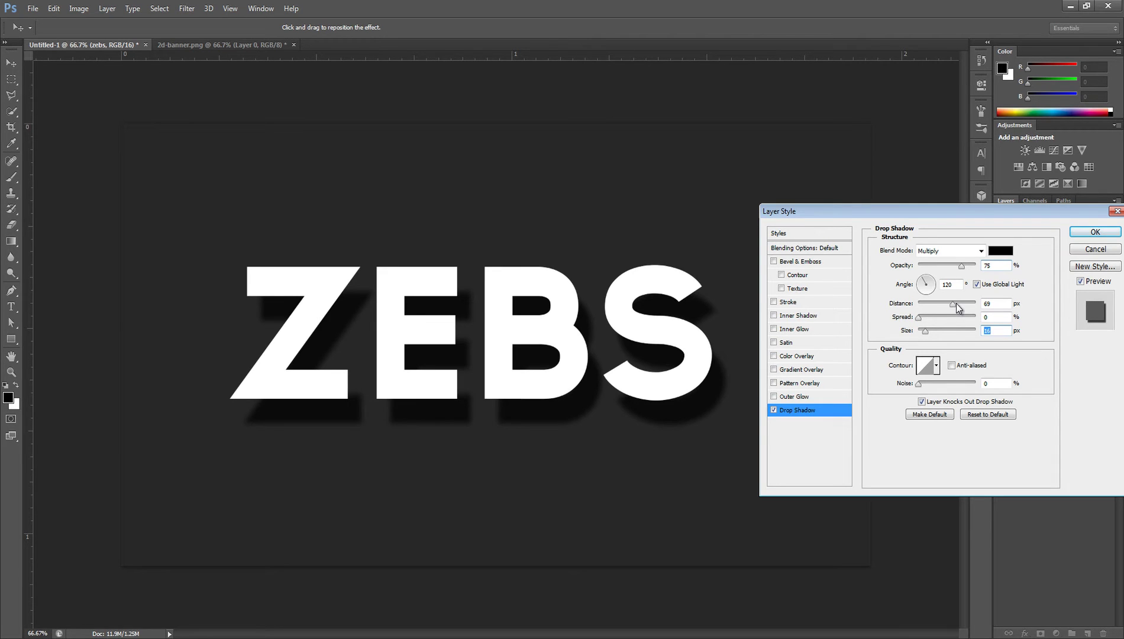
drag(955, 304, 925, 300)
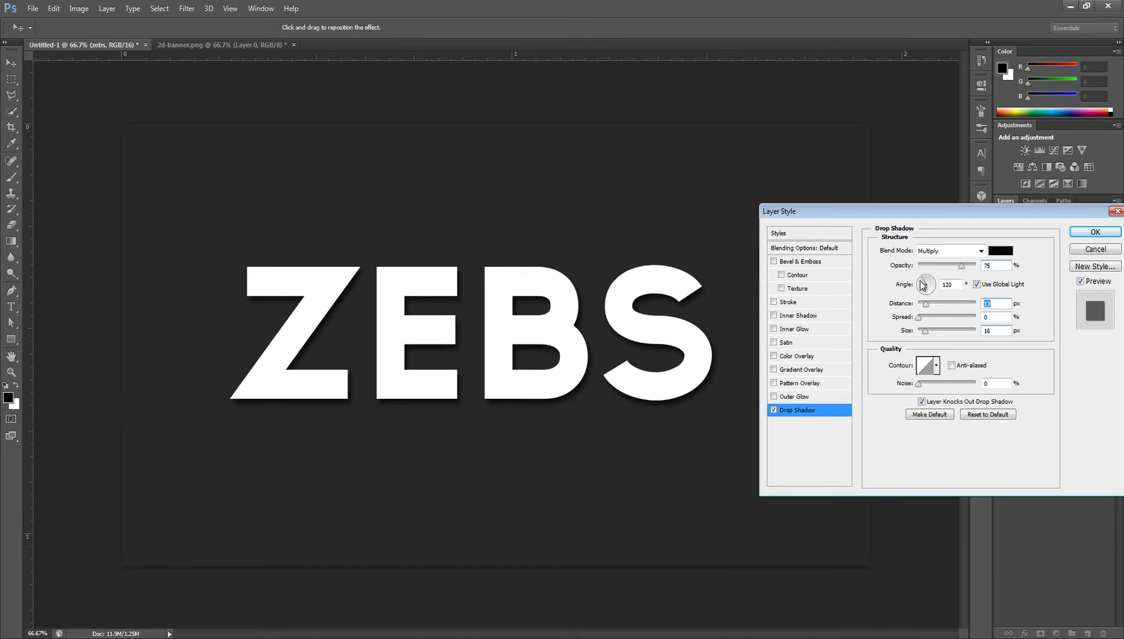
- Compare the text with and without the Drop Shadow at 0% spread, and leave the effect disabled
click(773, 411)
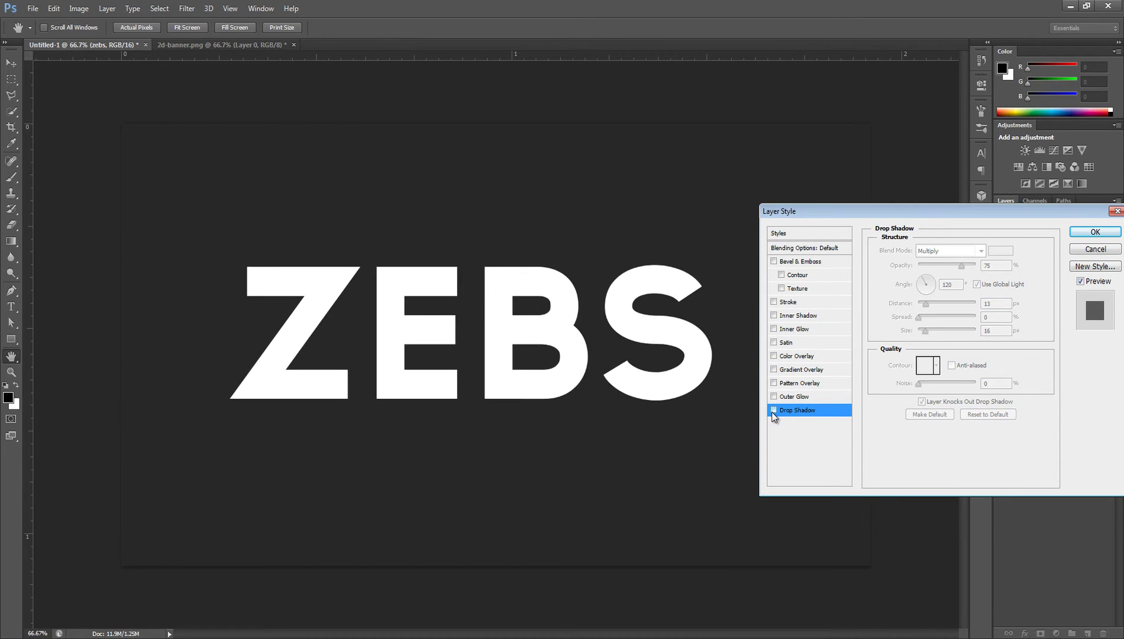
click(773, 411)
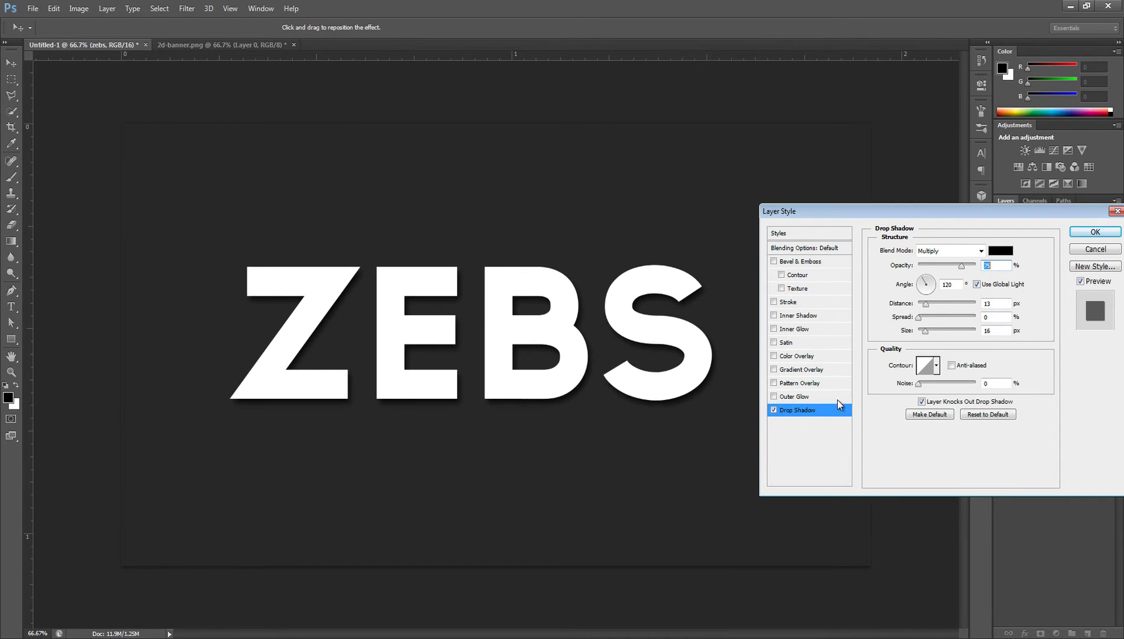
drag(920, 318, 893, 322)
click(774, 410)
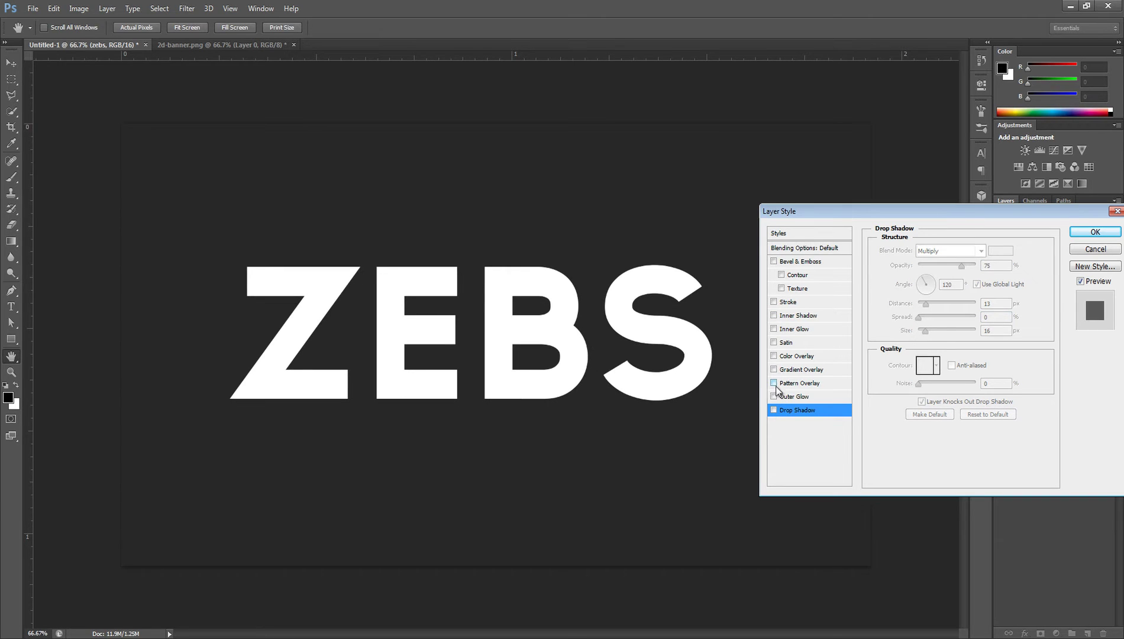
- Add an Outer Glow with a size of about 7 px to the text and enable Color Overlay
click(774, 396)
click(793, 398)
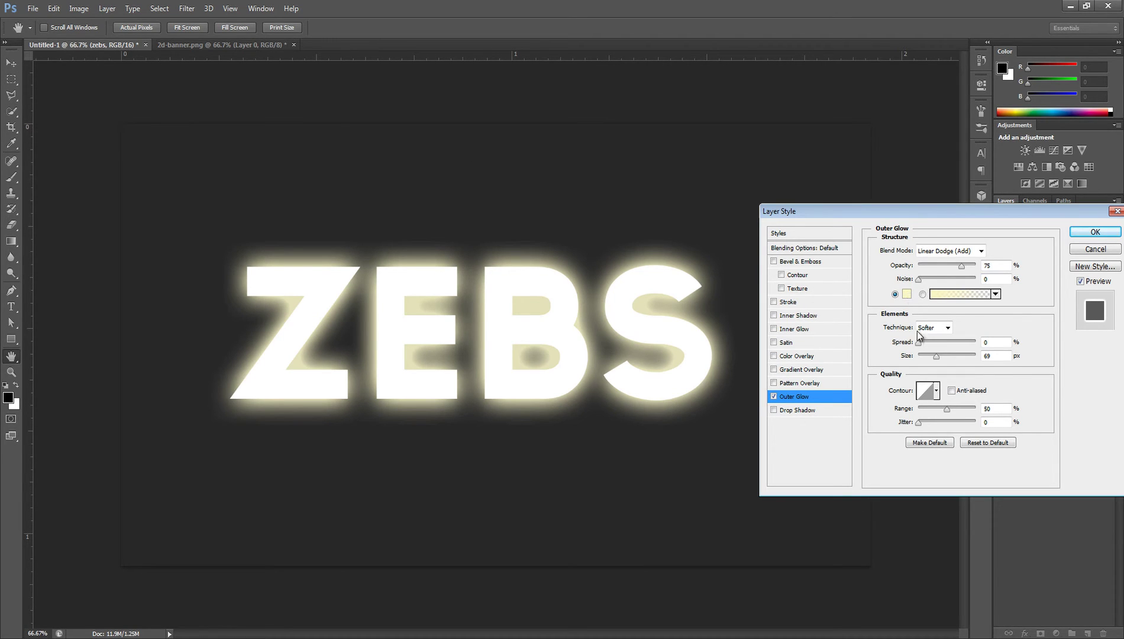
mouse_move(936, 356)
mouse_down()
mouse_move(923, 359)
mouse_move(977, 346)
mouse_move(930, 348)
mouse_move(925, 367)
mouse_up()
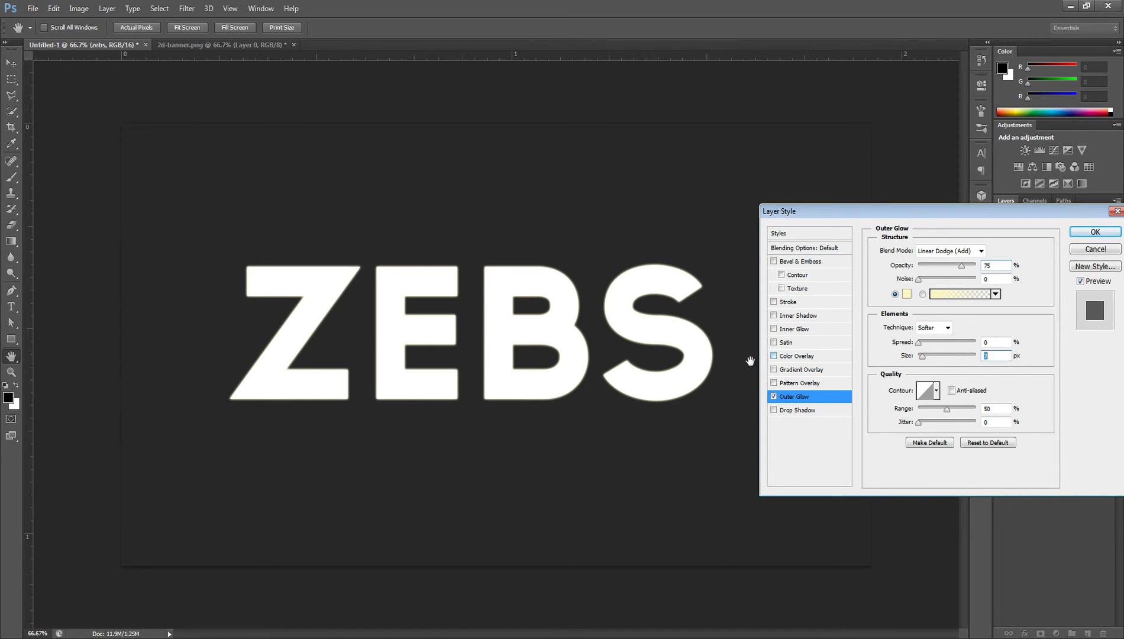
click(787, 356)
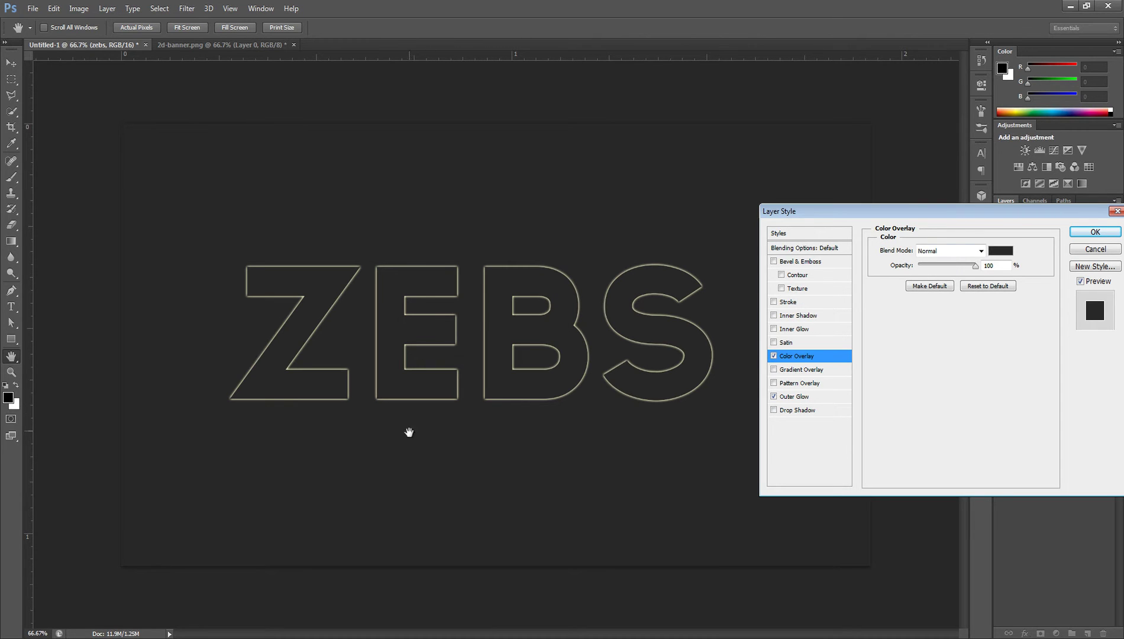
click(1004, 252)
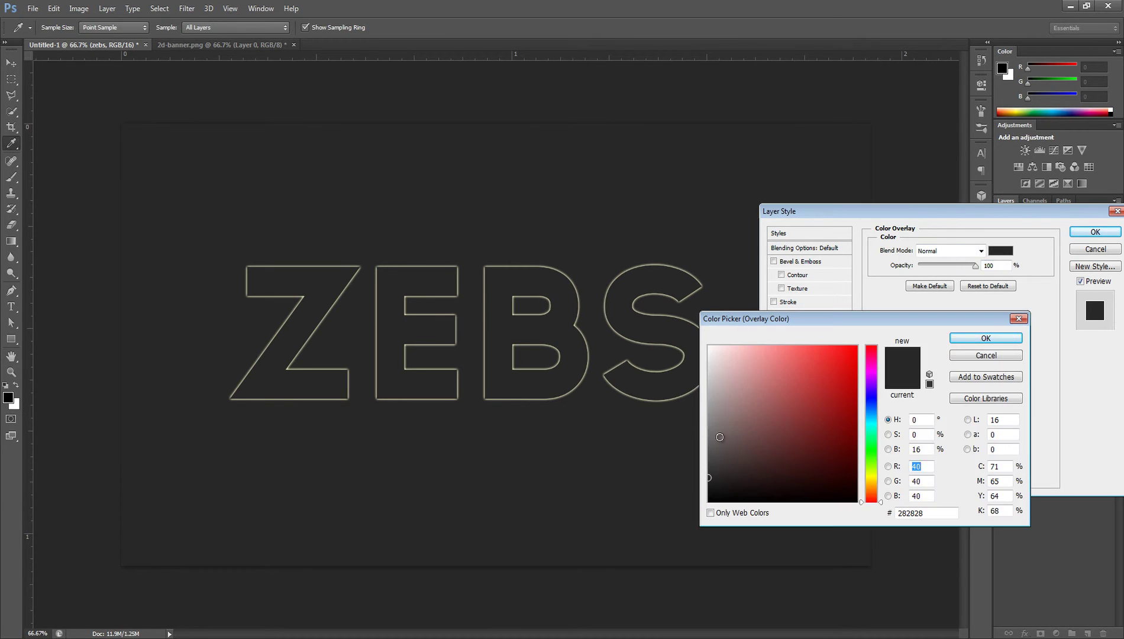
drag(718, 438, 1112, 571)
click(984, 355)
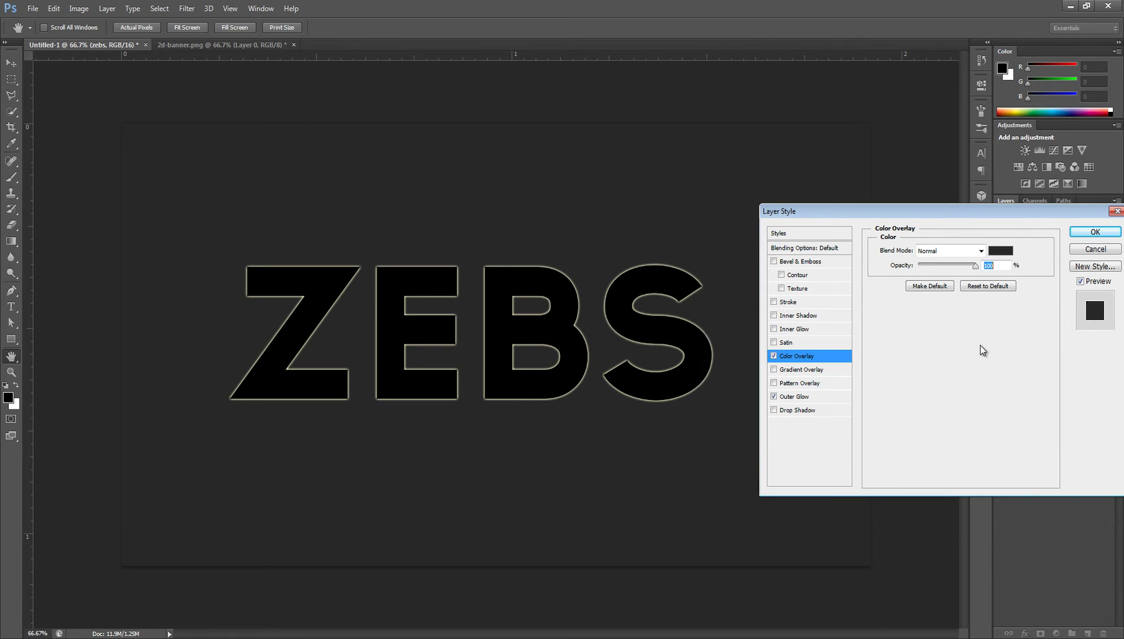
- Set the Color Overlay colour to black (000000)
click(1002, 254)
drag(801, 397, 769, 521)
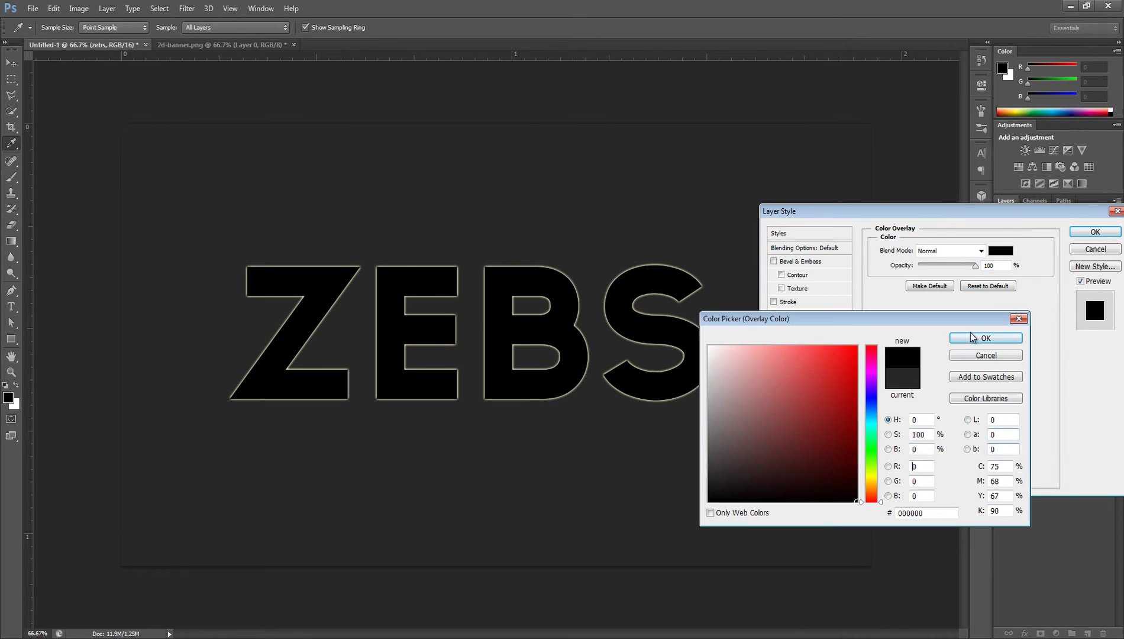
click(966, 341)
- Change the Outer Glow colour to white (ffffff)
click(806, 398)
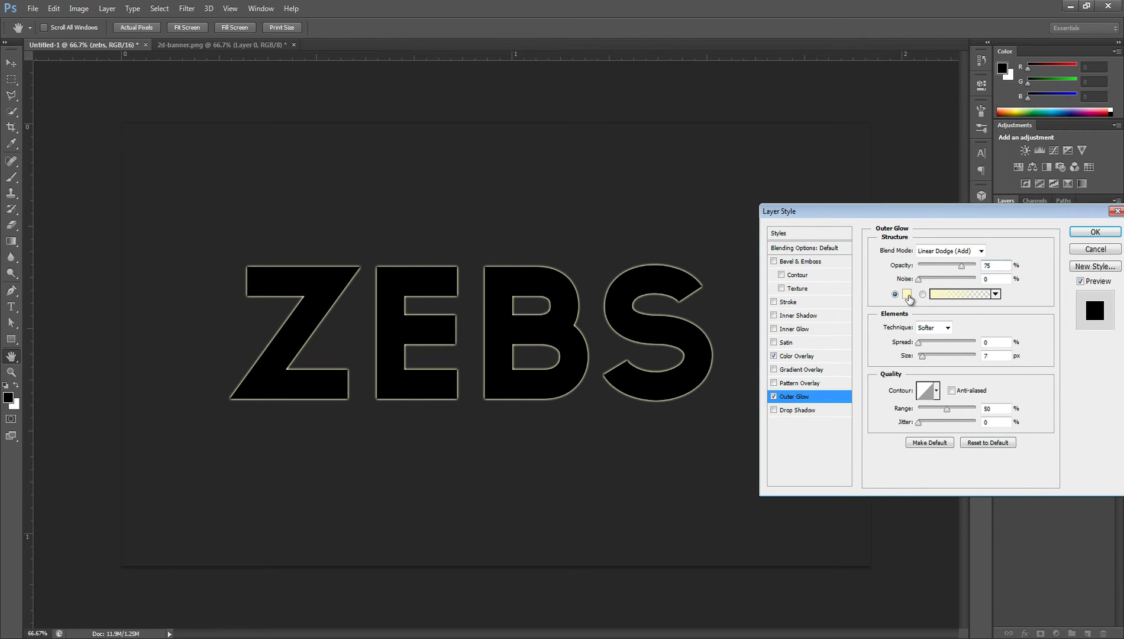
click(907, 294)
drag(736, 370, 690, 329)
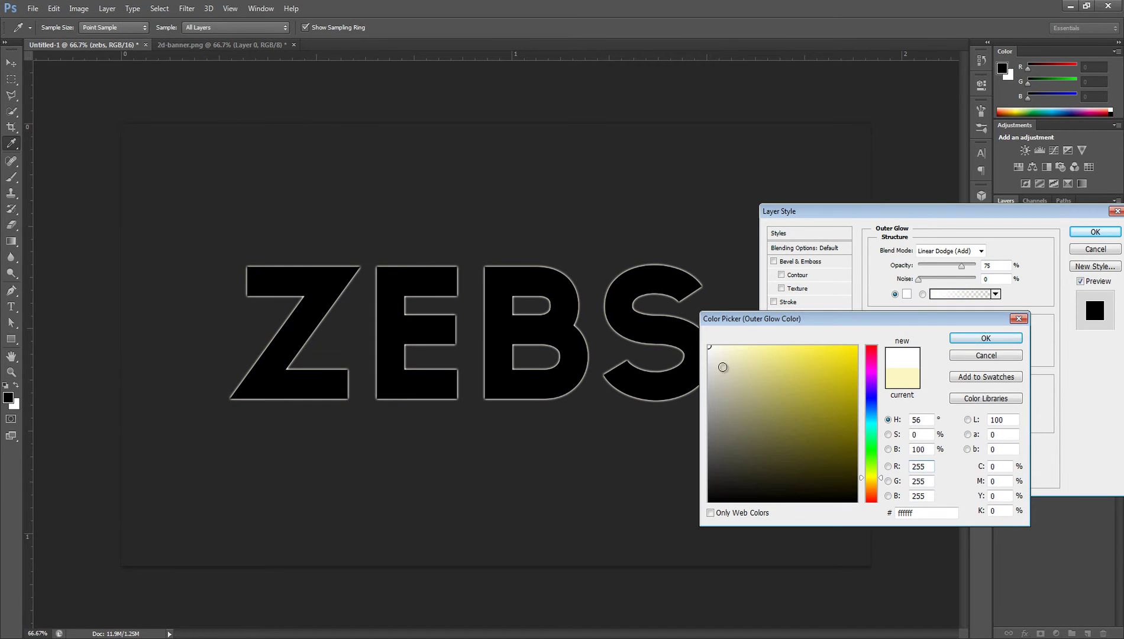
drag(805, 386, 858, 345)
drag(788, 371, 709, 347)
click(983, 339)
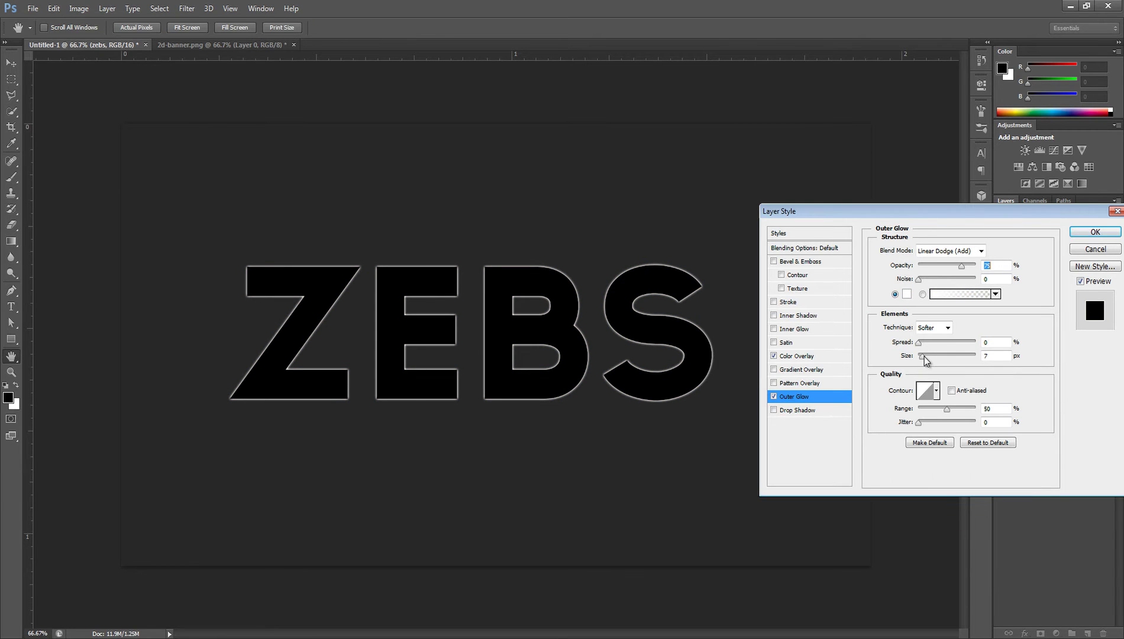
- Try the Outer Glow at 0% and 100% spread with sizes up to 65 px, and disable Outer Glow and Color Overlay
drag(926, 362, 921, 361)
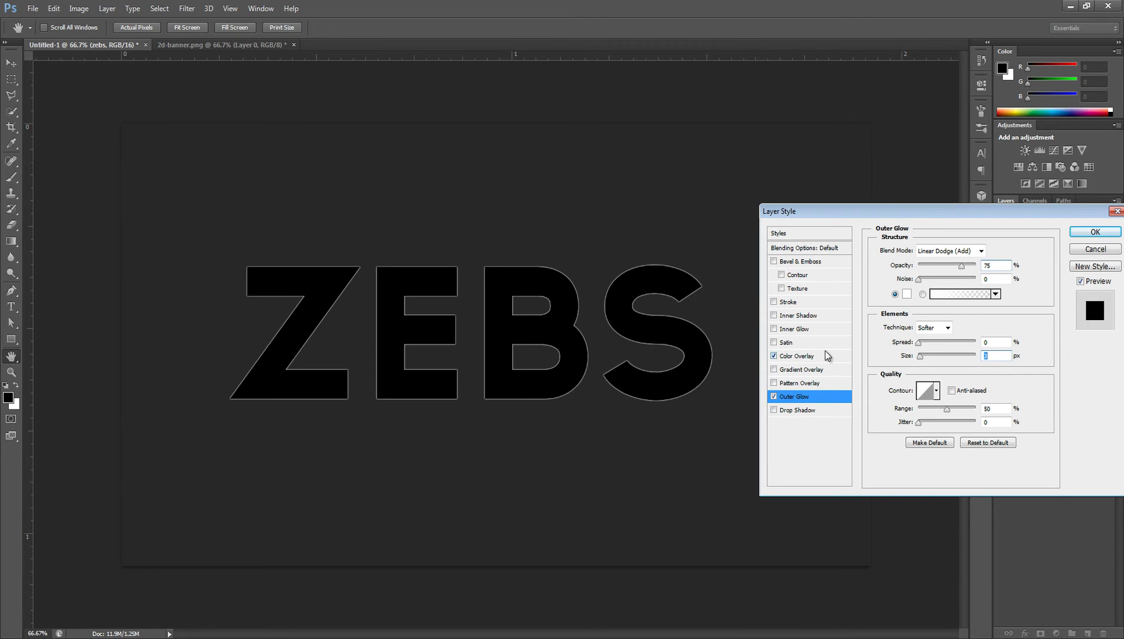
mouse_move(919, 342)
mouse_down()
mouse_move(976, 351)
mouse_move(921, 356)
mouse_move(965, 343)
mouse_move(1015, 356)
mouse_move(919, 347)
mouse_up()
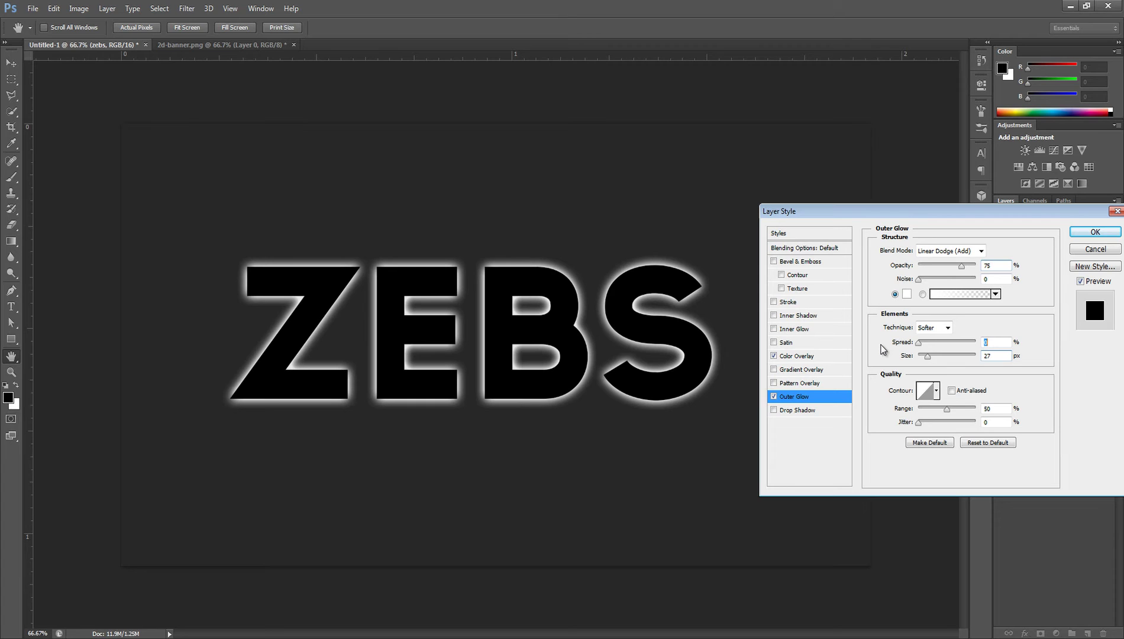
drag(918, 342, 1004, 347)
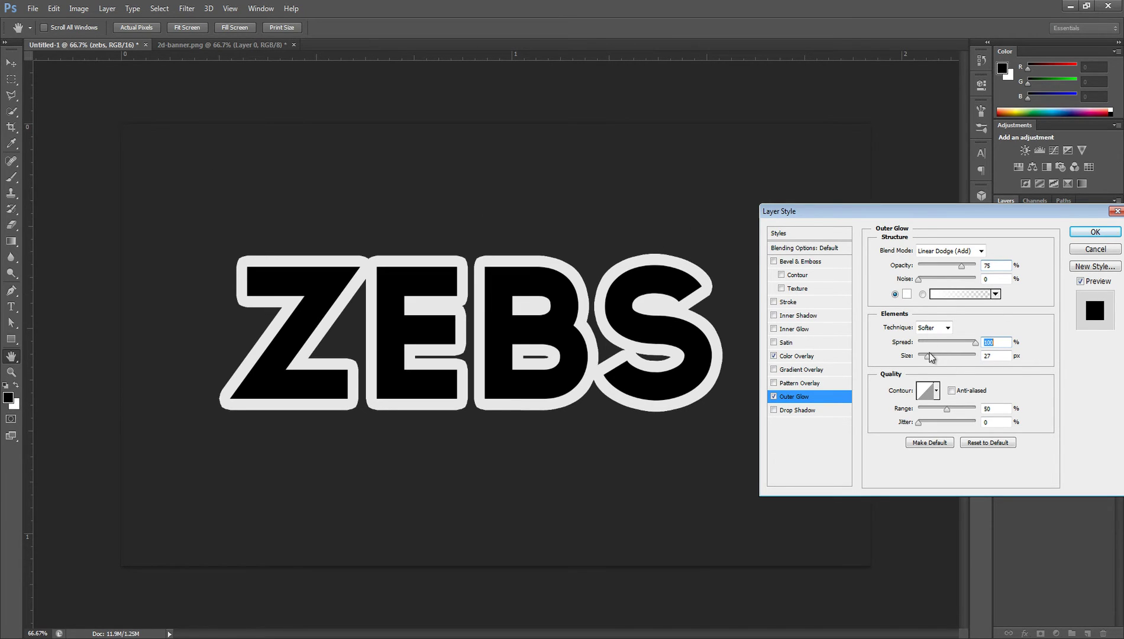
mouse_move(927, 357)
mouse_down()
mouse_move(954, 347)
mouse_move(917, 346)
mouse_move(934, 367)
mouse_up()
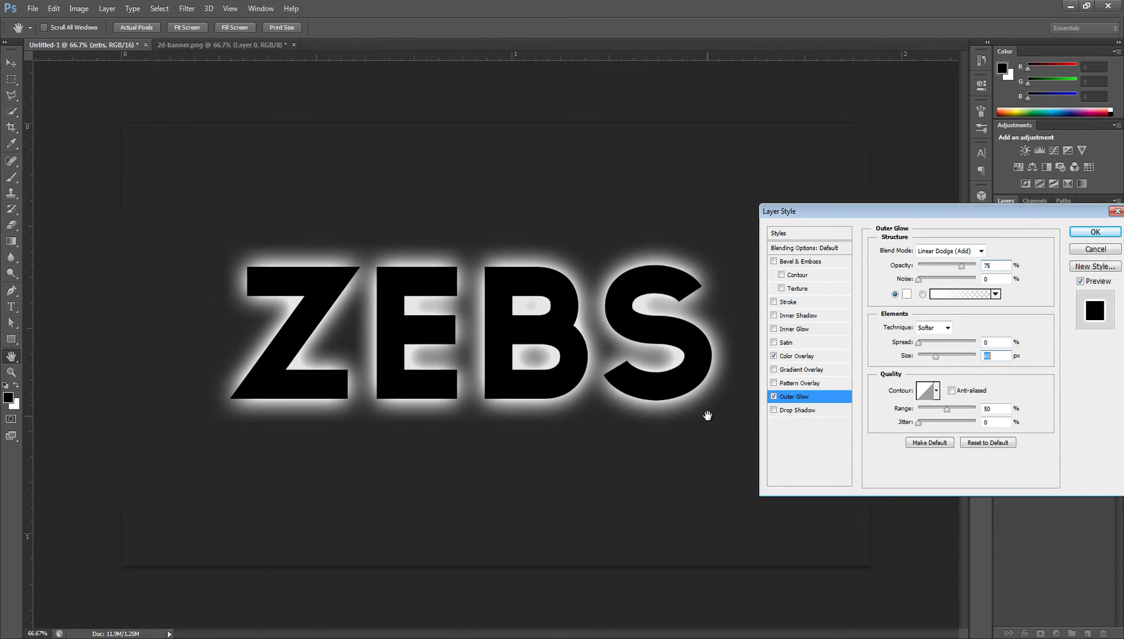
click(774, 396)
click(774, 356)
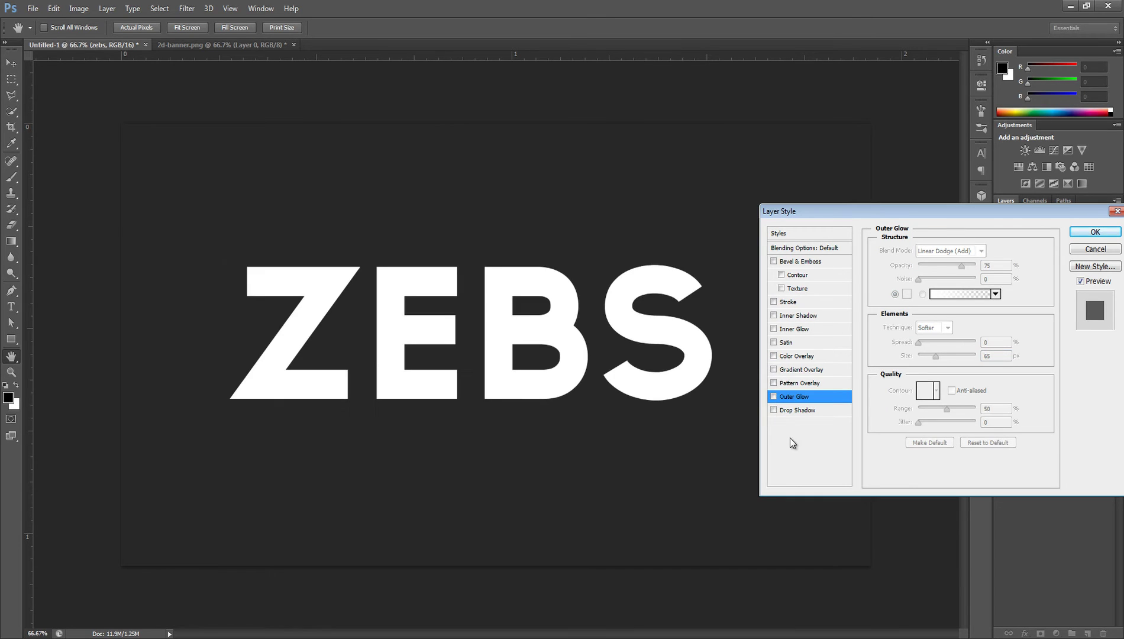
- Enable Pattern Overlay on the text and try the blue bubble, rainbow, grey texture and white paper patterns
click(780, 383)
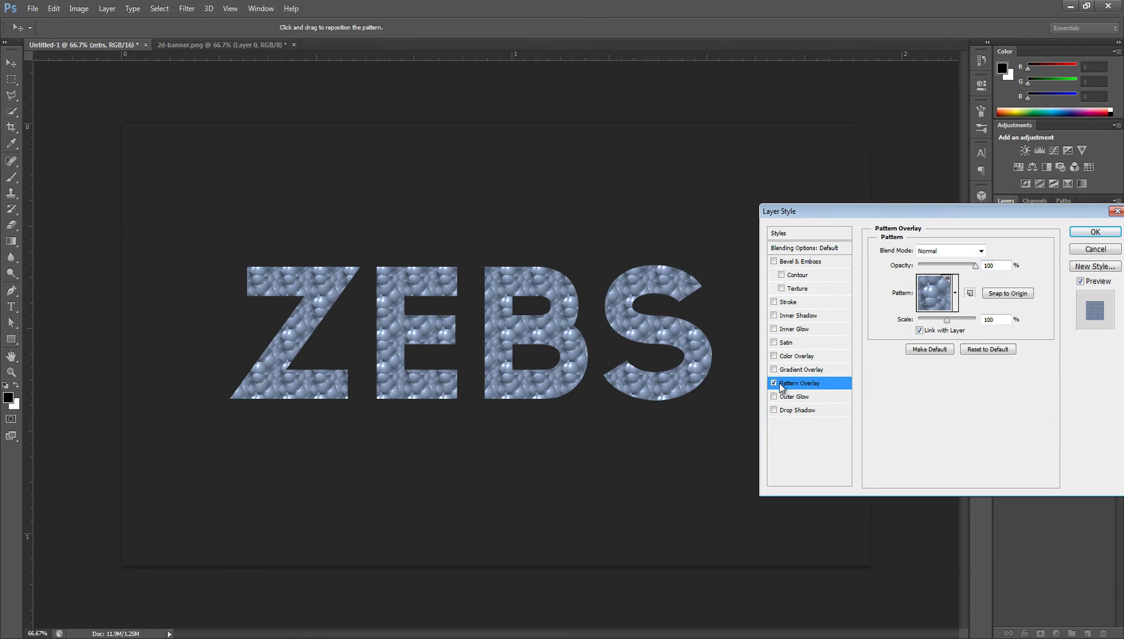
click(945, 305)
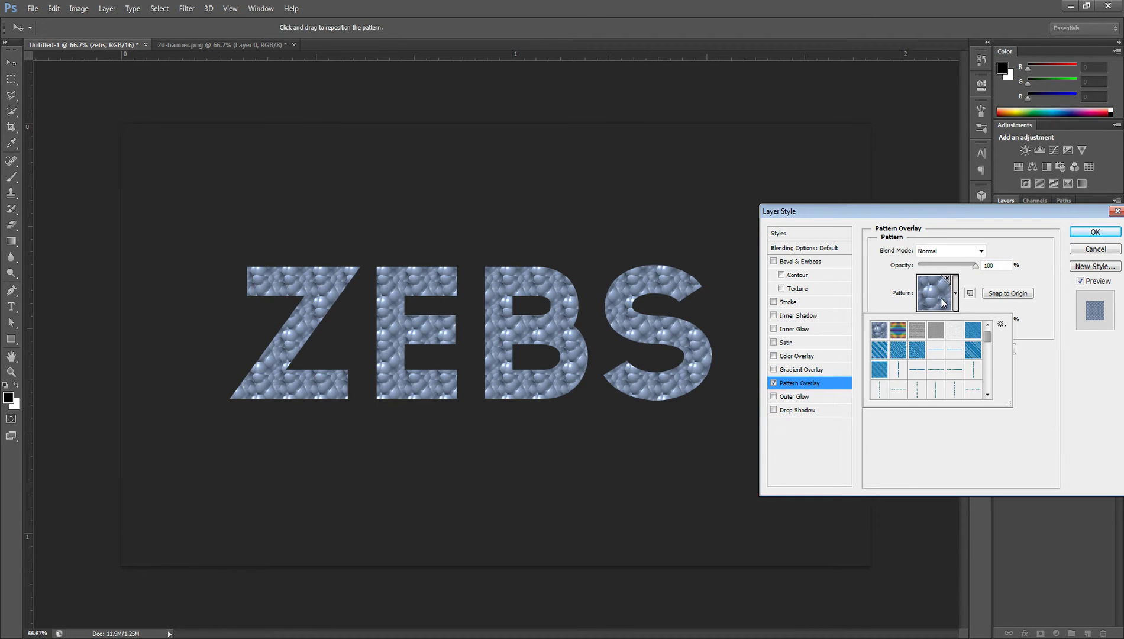
click(899, 337)
click(918, 337)
click(955, 334)
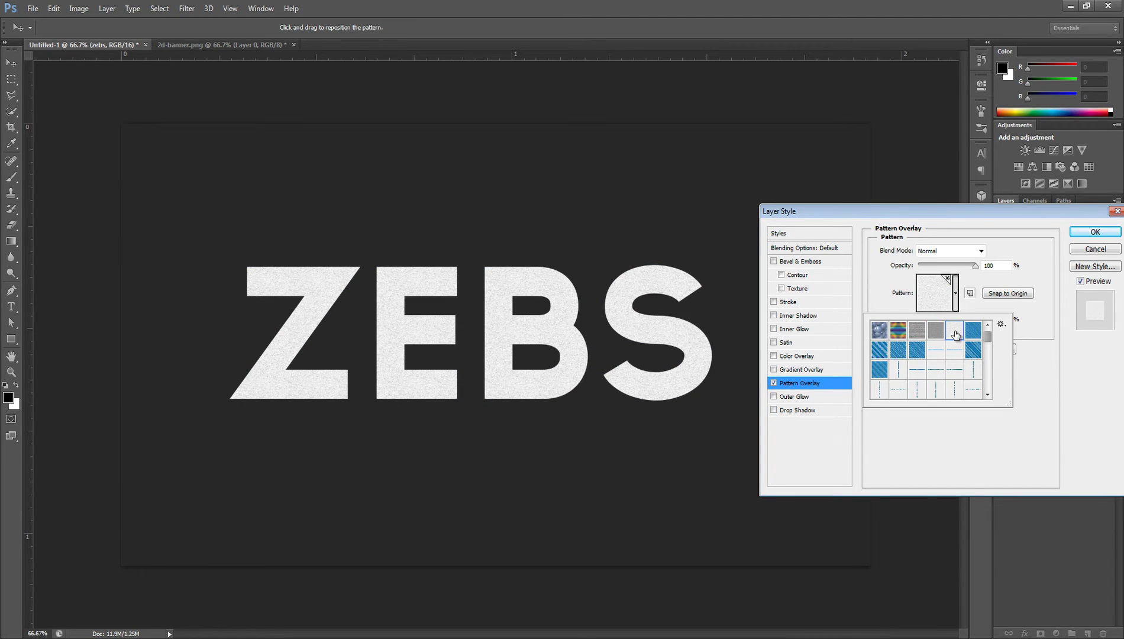
click(936, 334)
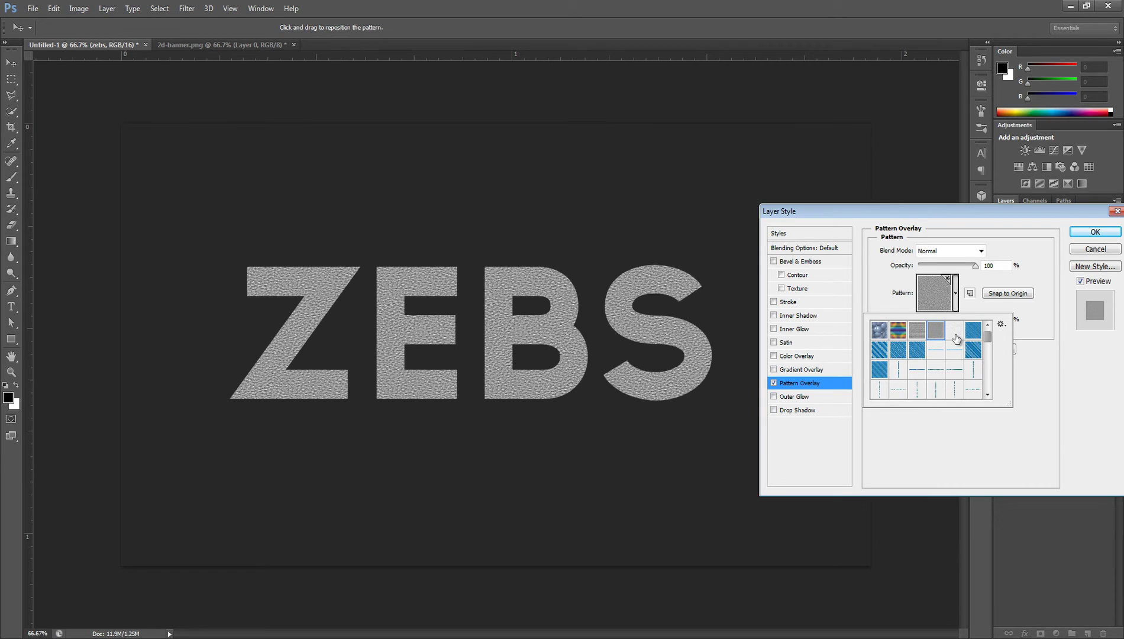
click(955, 342)
click(917, 338)
click(898, 337)
click(885, 337)
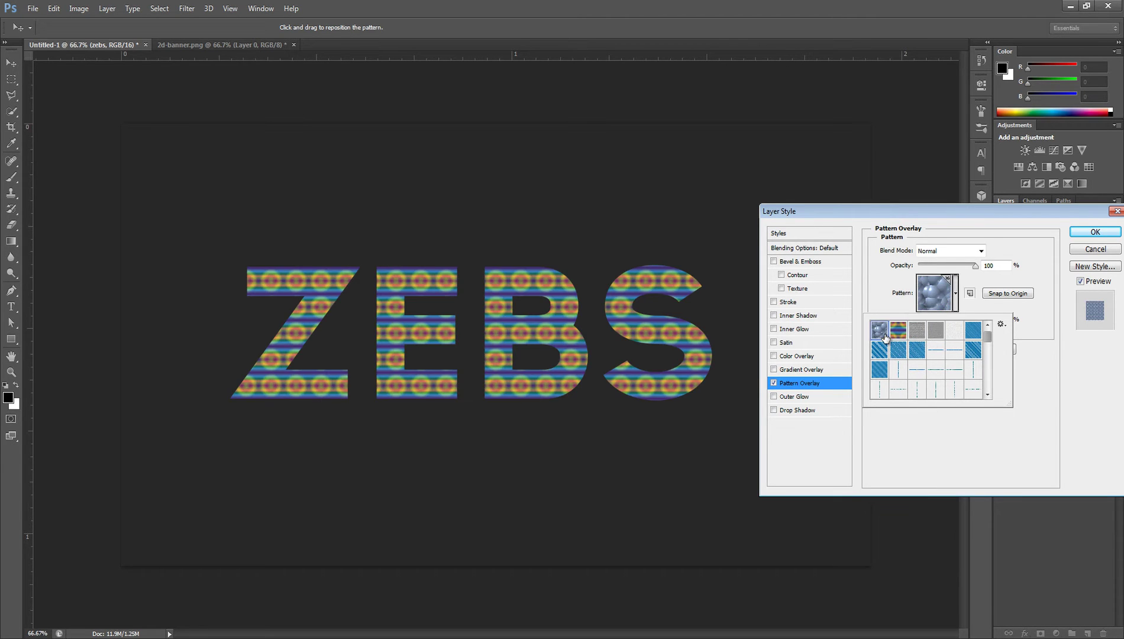
click(898, 333)
click(917, 333)
click(937, 333)
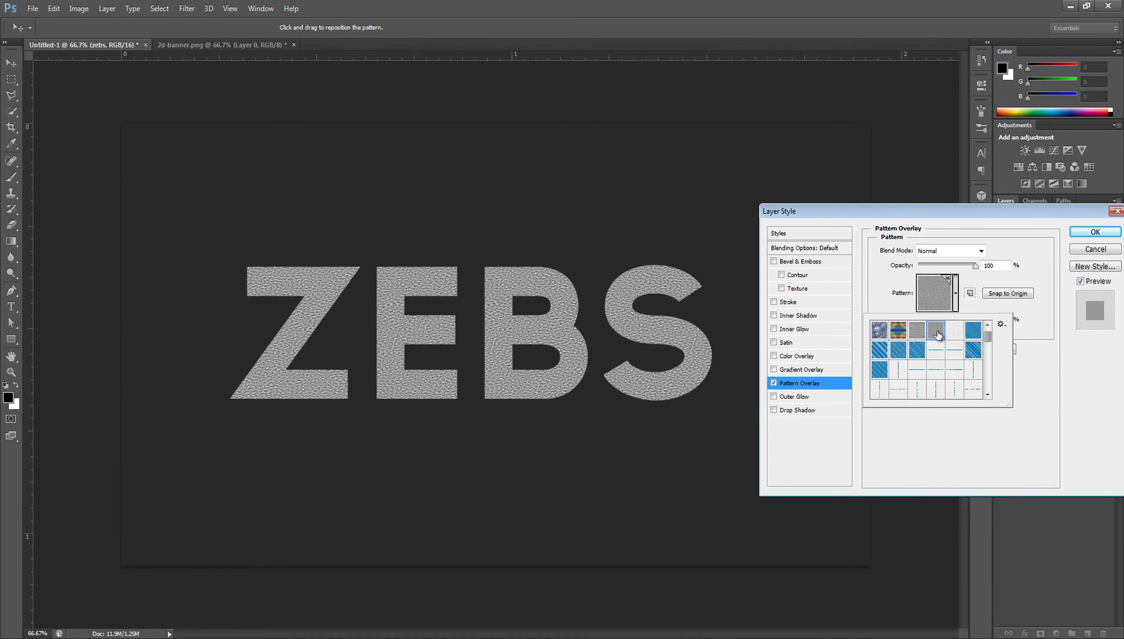
click(954, 337)
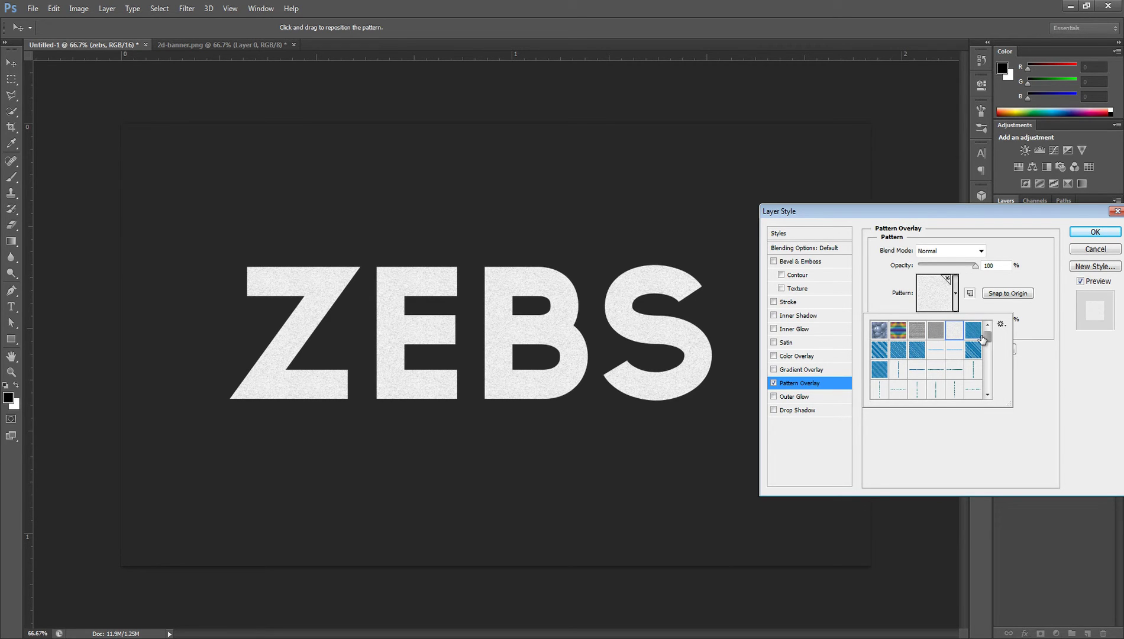
- Try circuit-board, bubble and wood patterns from the end of the pattern library, and choose the beige tile pattern
drag(992, 339, 986, 392)
click(938, 369)
click(940, 351)
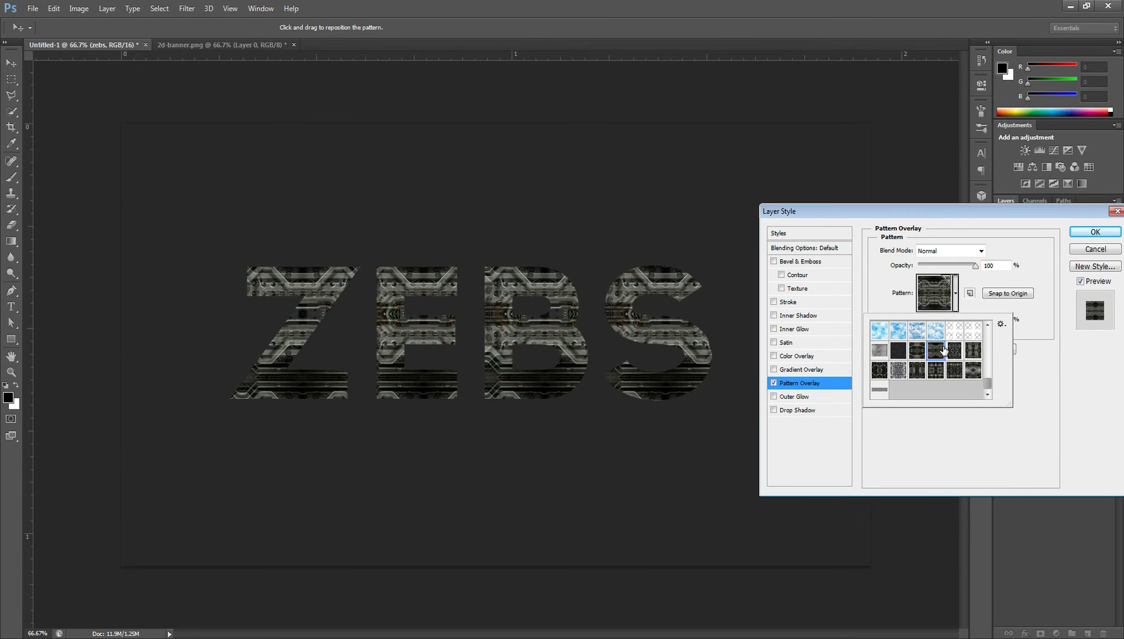
scroll(944, 350, up, 2)
click(939, 351)
click(936, 332)
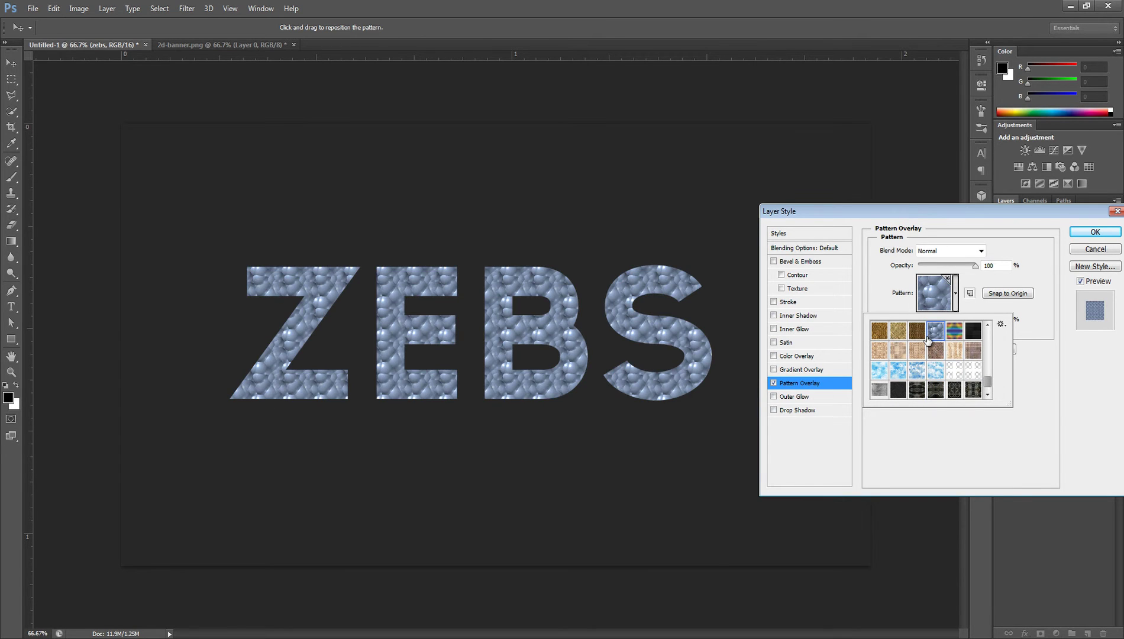
scroll(934, 340, up, 1)
click(954, 359)
click(898, 360)
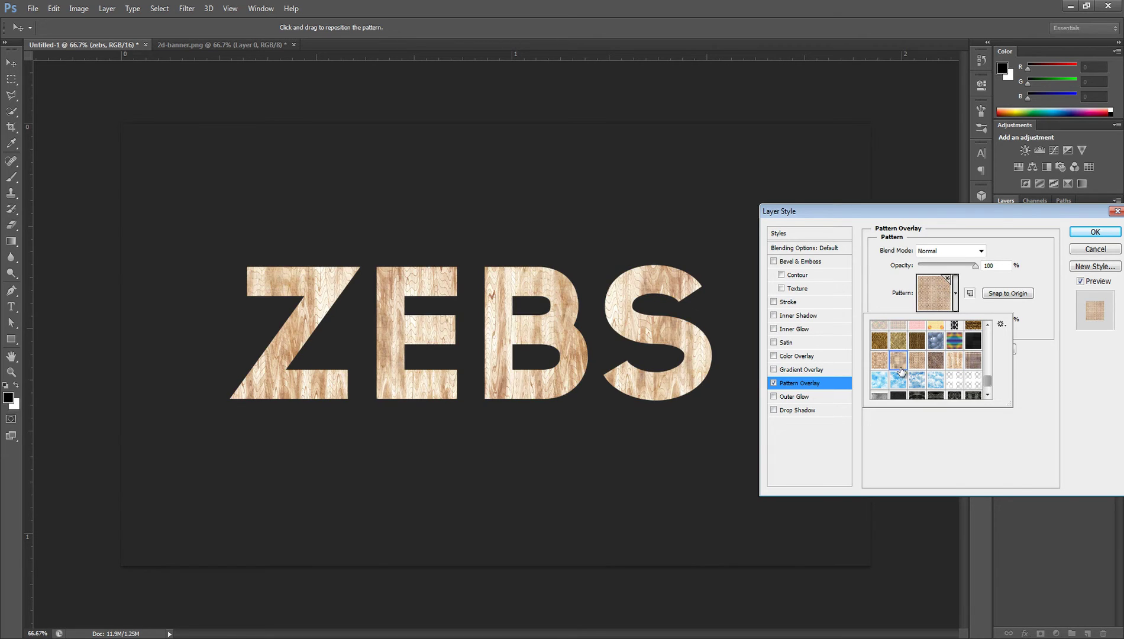
scroll(905, 355, down, 1)
click(1069, 369)
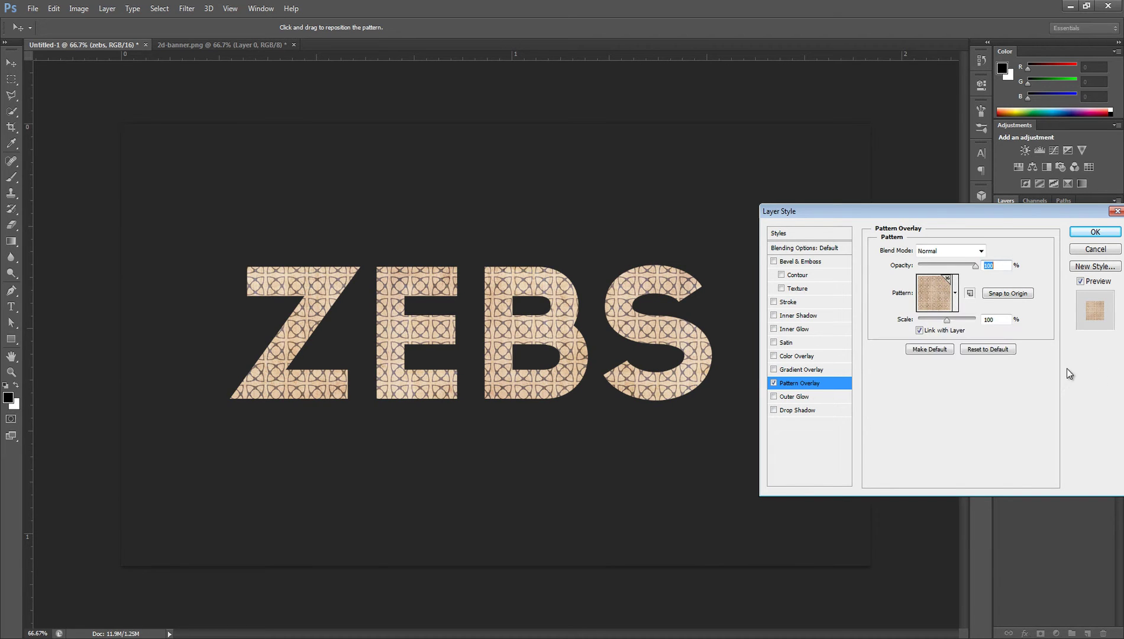
- Try the Overlay, Lighten, Soft Light, Normal and Dissolve blend modes on the Pattern Overlay
click(946, 251)
click(936, 401)
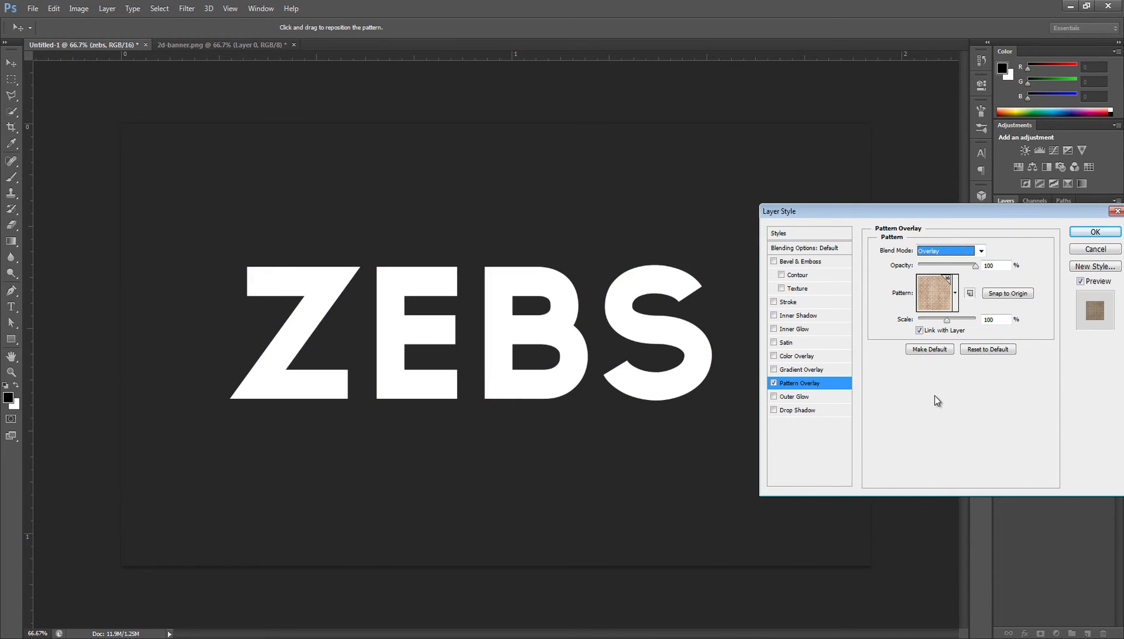
click(949, 250)
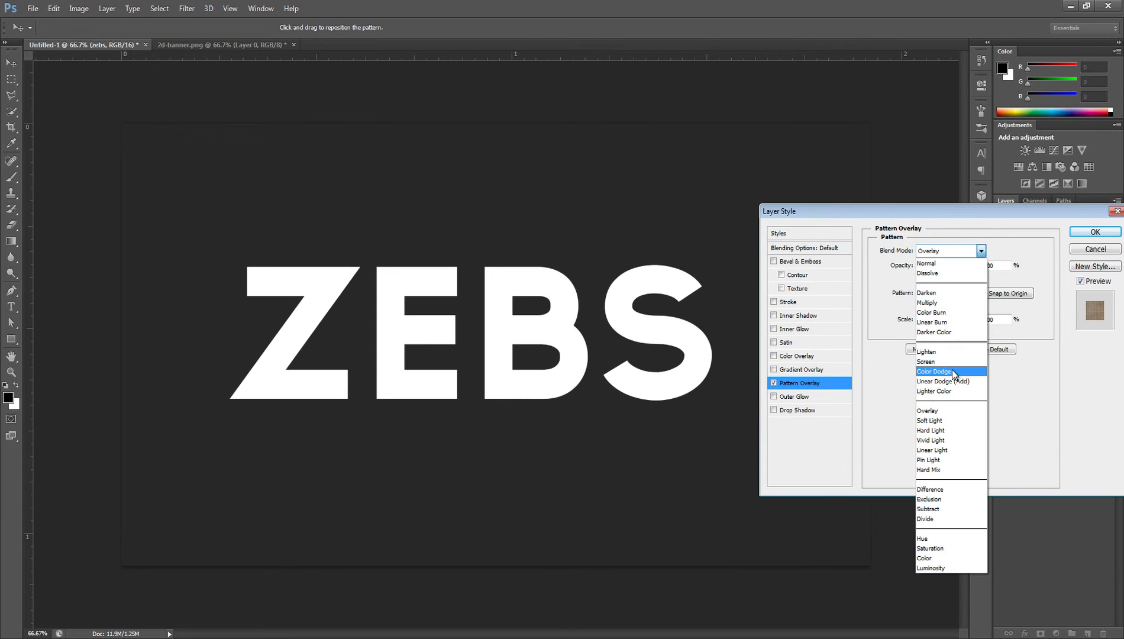
click(943, 355)
click(928, 251)
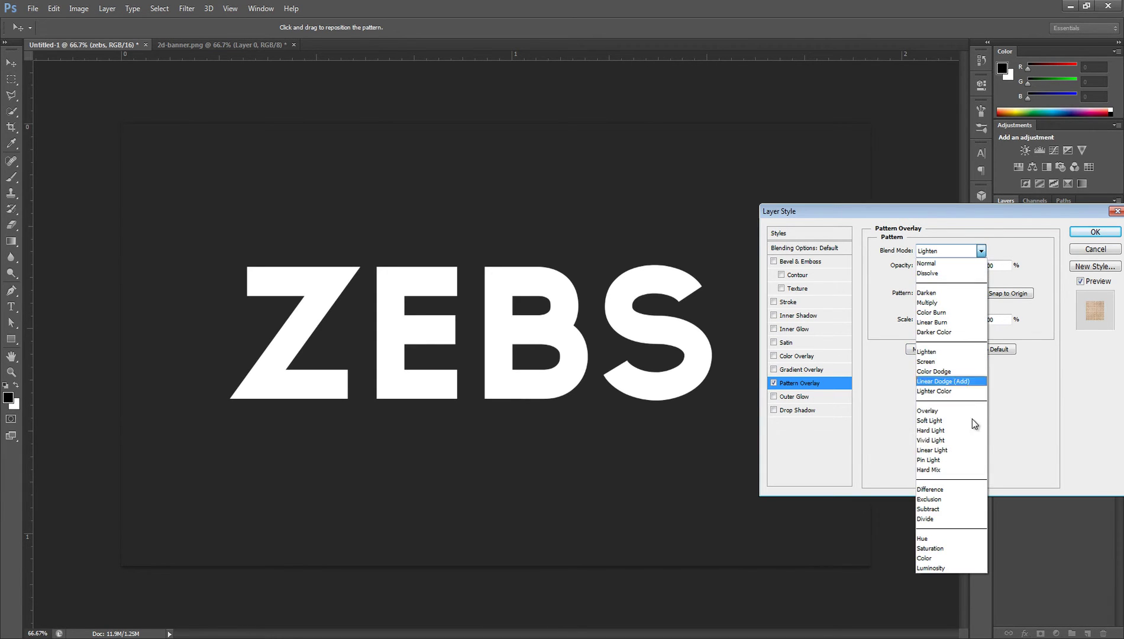
click(947, 421)
click(926, 253)
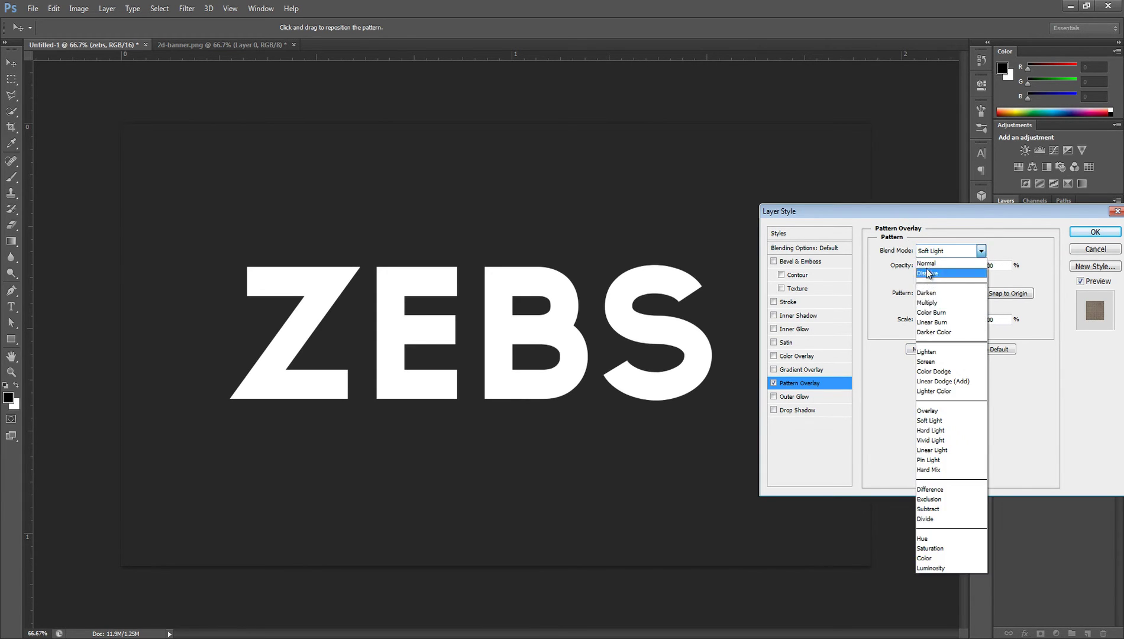
click(926, 258)
click(927, 253)
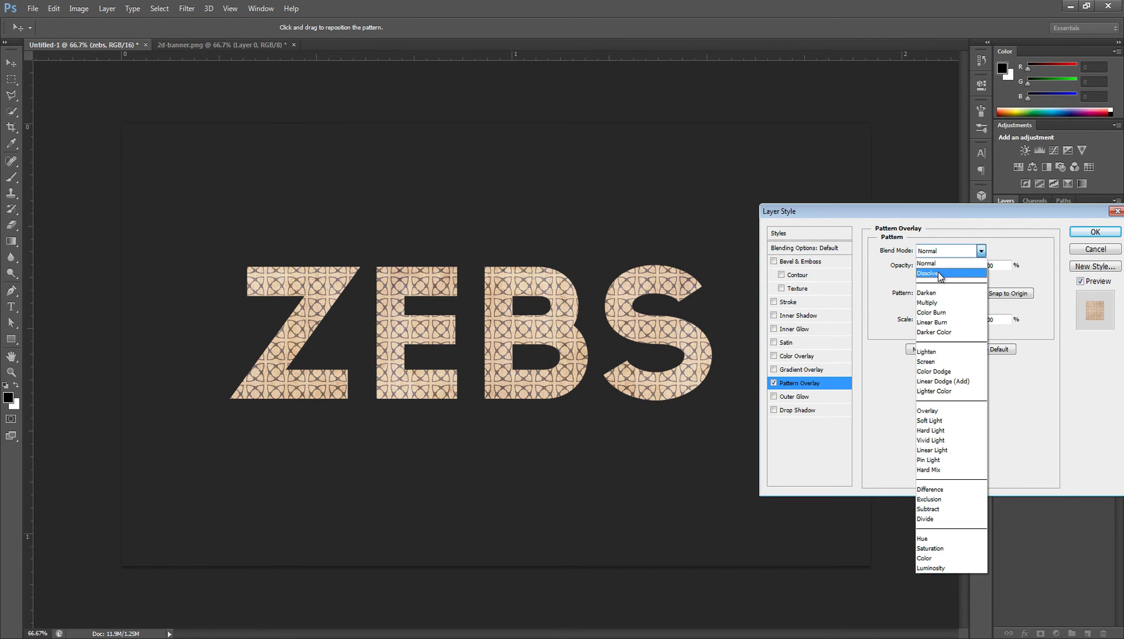
click(930, 265)
- Try the Darken, Color Burn, Screen, Overlay and Hard Mix blend modes, and return the Pattern Overlay to Normal
click(931, 255)
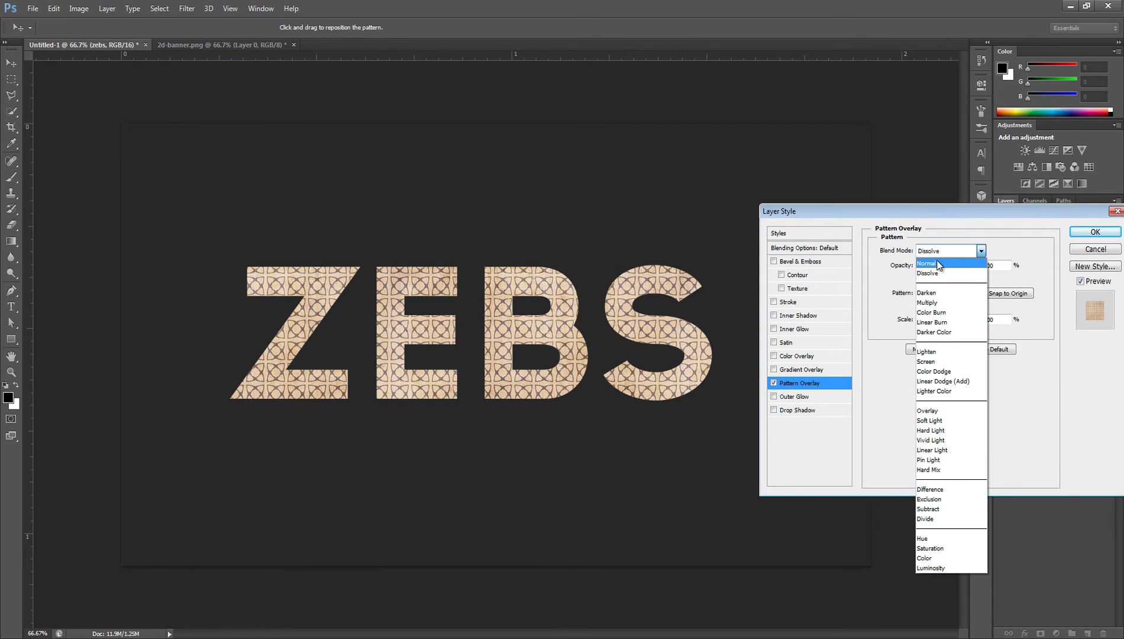
click(929, 291)
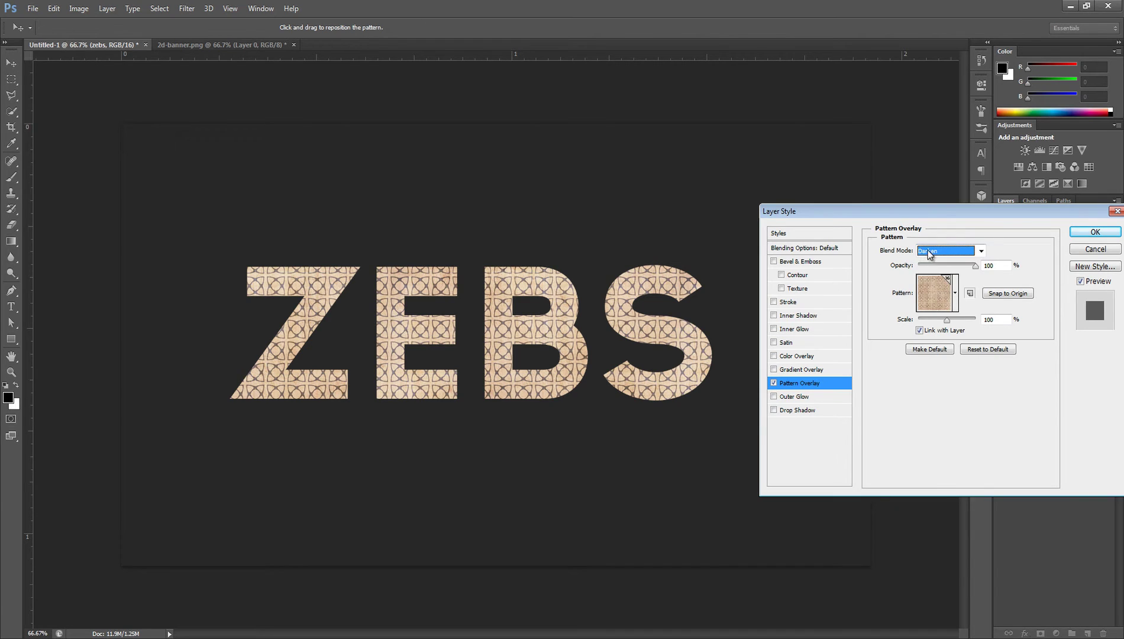
click(929, 253)
click(929, 297)
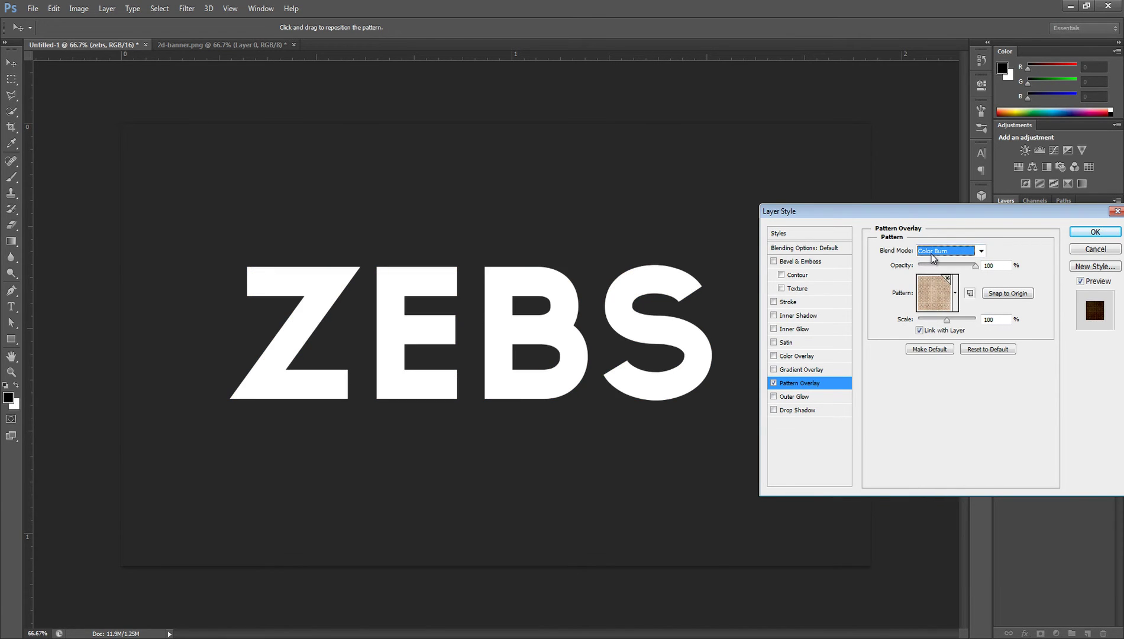
click(930, 254)
click(933, 351)
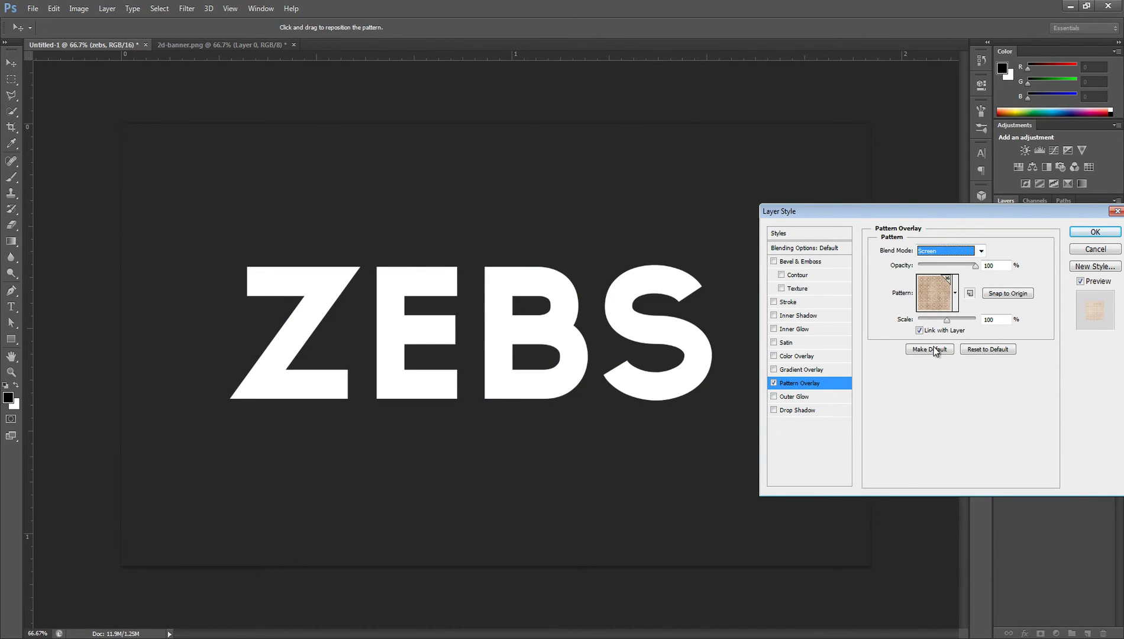
click(938, 254)
click(928, 410)
click(943, 253)
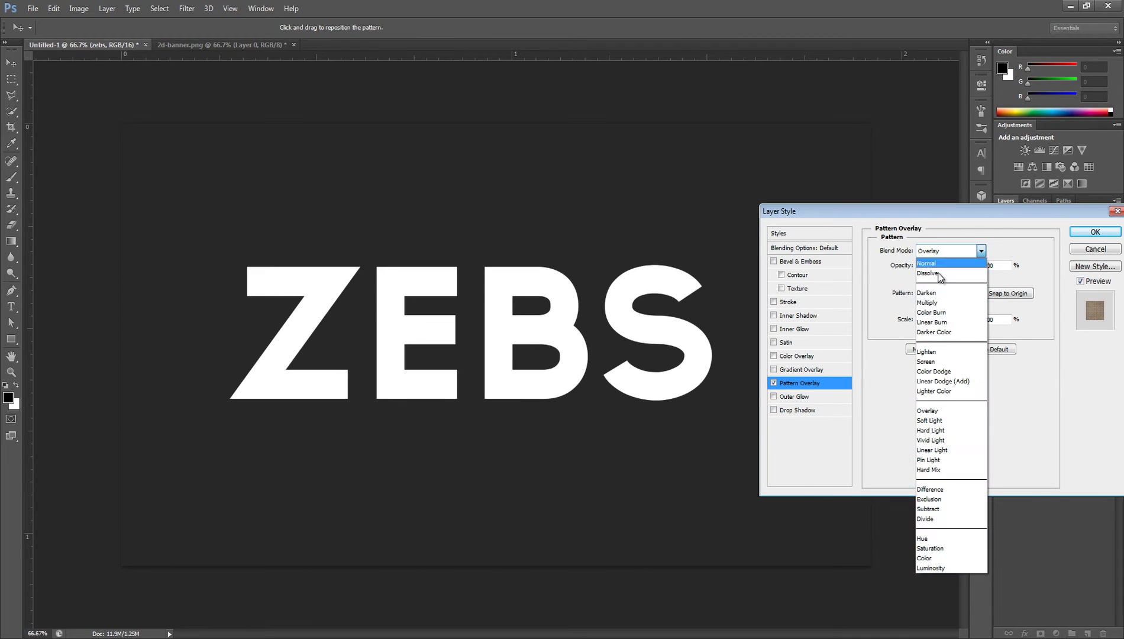
click(946, 469)
click(938, 251)
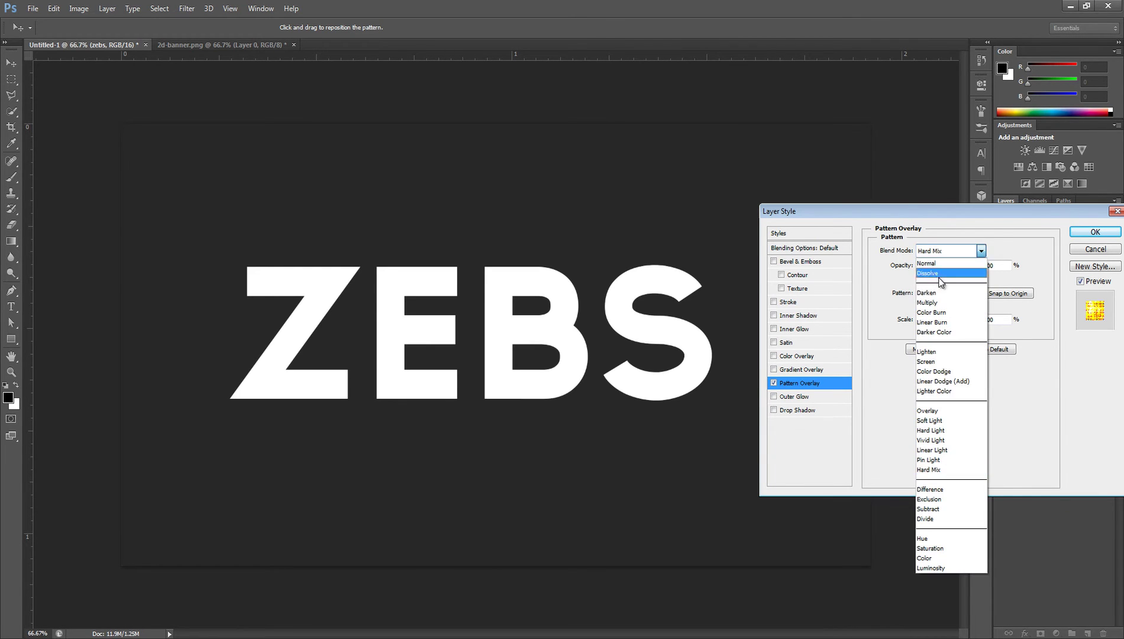
click(936, 263)
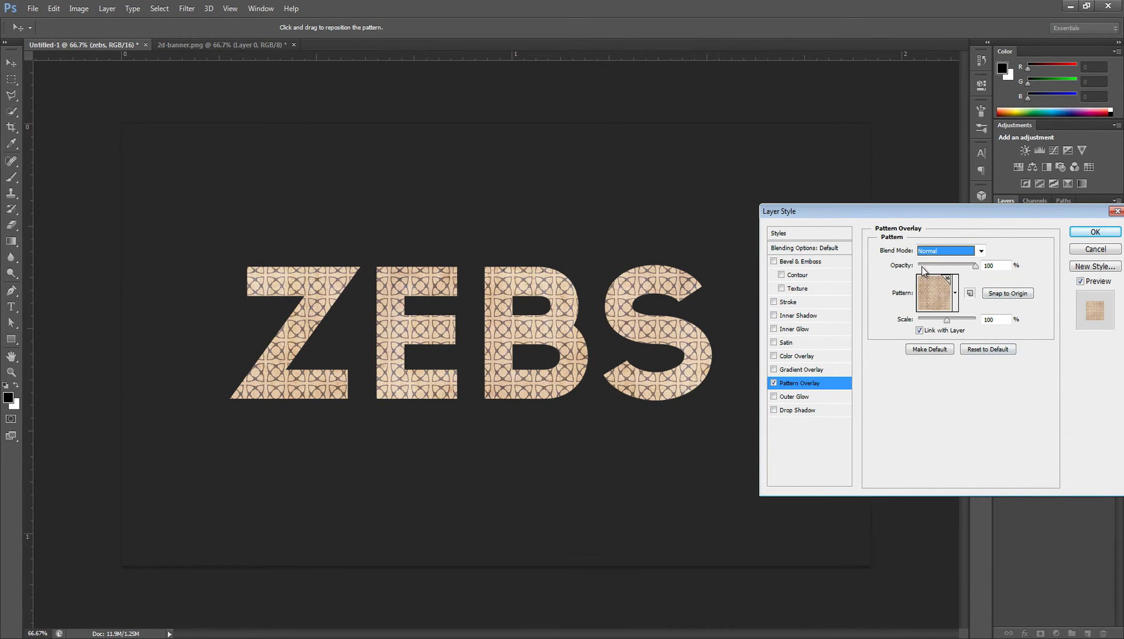
- Try a Pattern Overlay opacity of about 27%, and disable the effect
click(947, 264)
drag(946, 266, 933, 266)
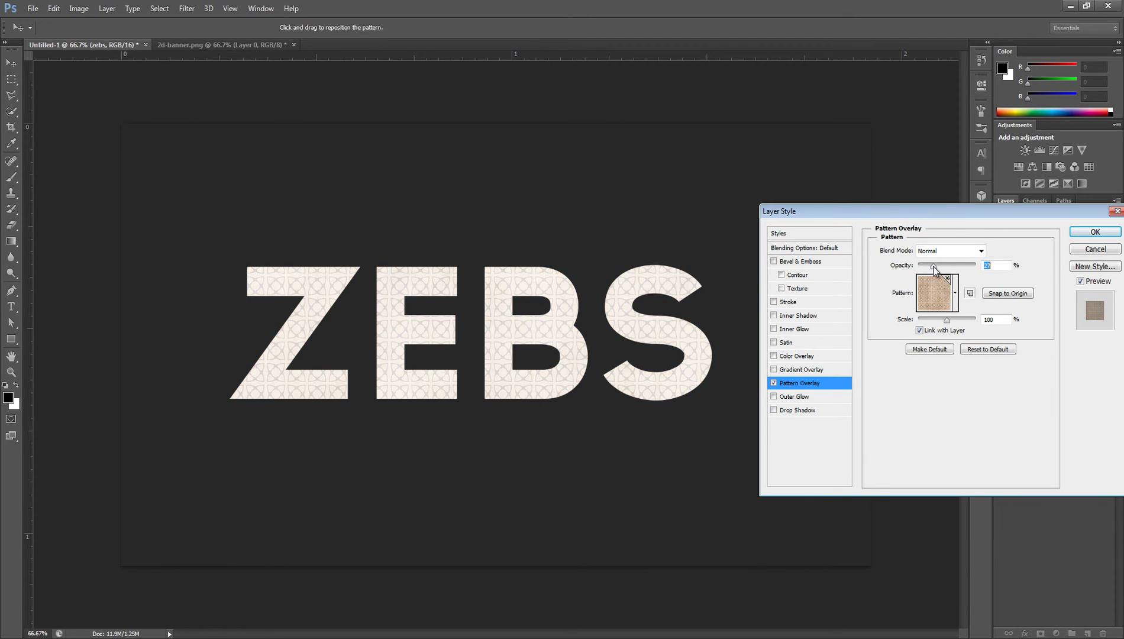
click(774, 383)
- Enable Gradient Overlay on the text and lower its opacity to about 69%
click(797, 370)
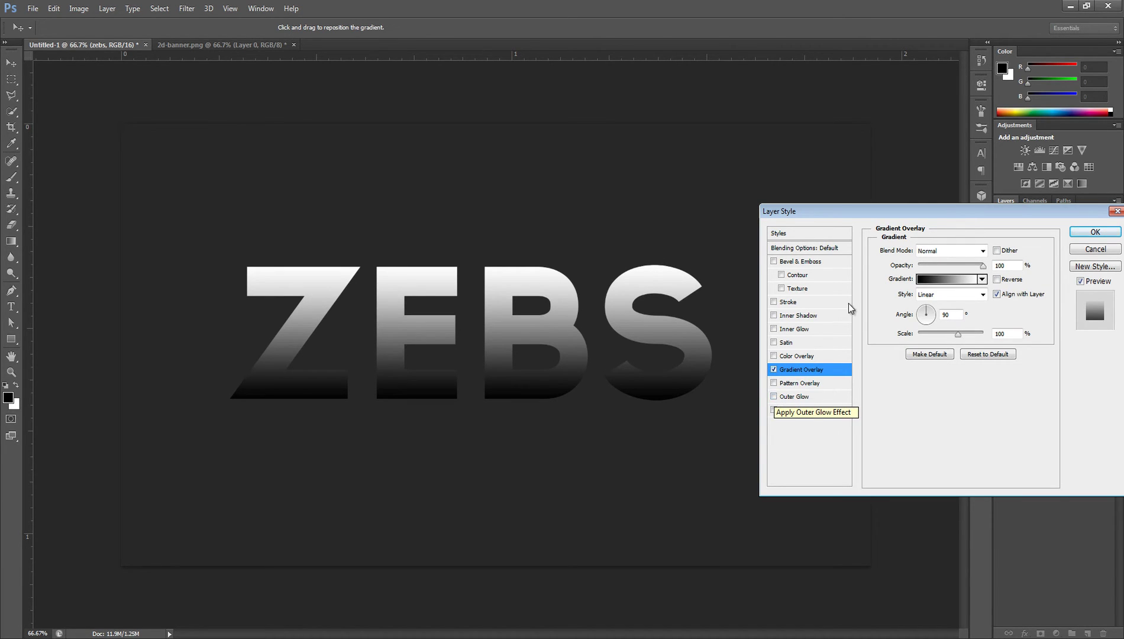
mouse_move(983, 265)
mouse_down()
mouse_move(956, 265)
mouse_move(999, 267)
mouse_move(964, 265)
mouse_up()
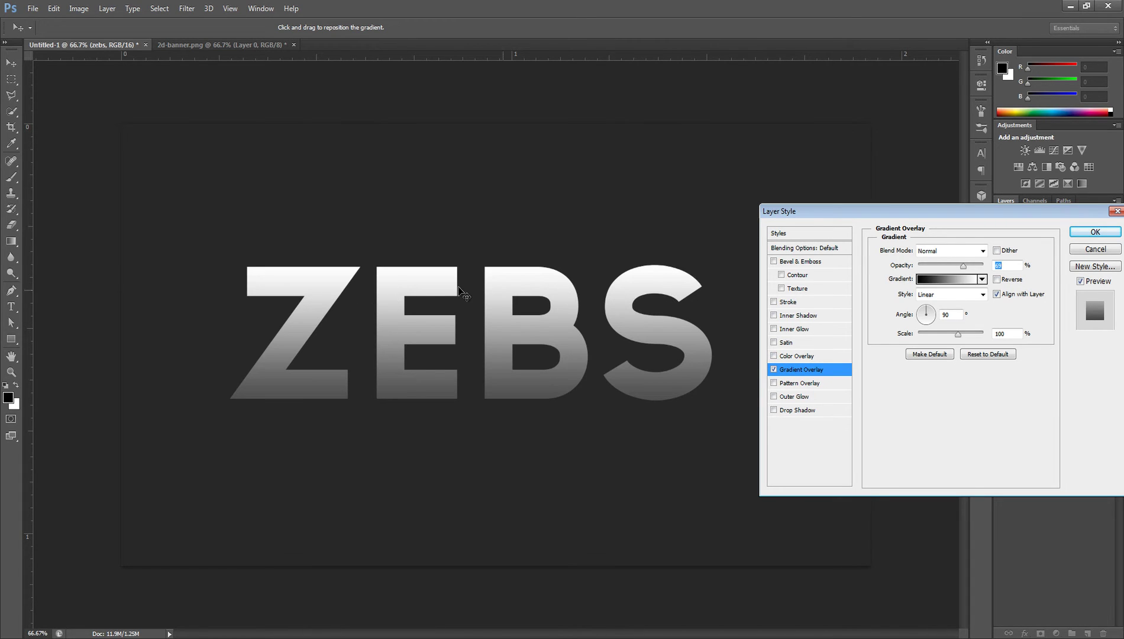
- Try the Blue, Yellow, Blue, Violet, Orange and Transparent Stripes presets on the Gradient Overlay
click(933, 280)
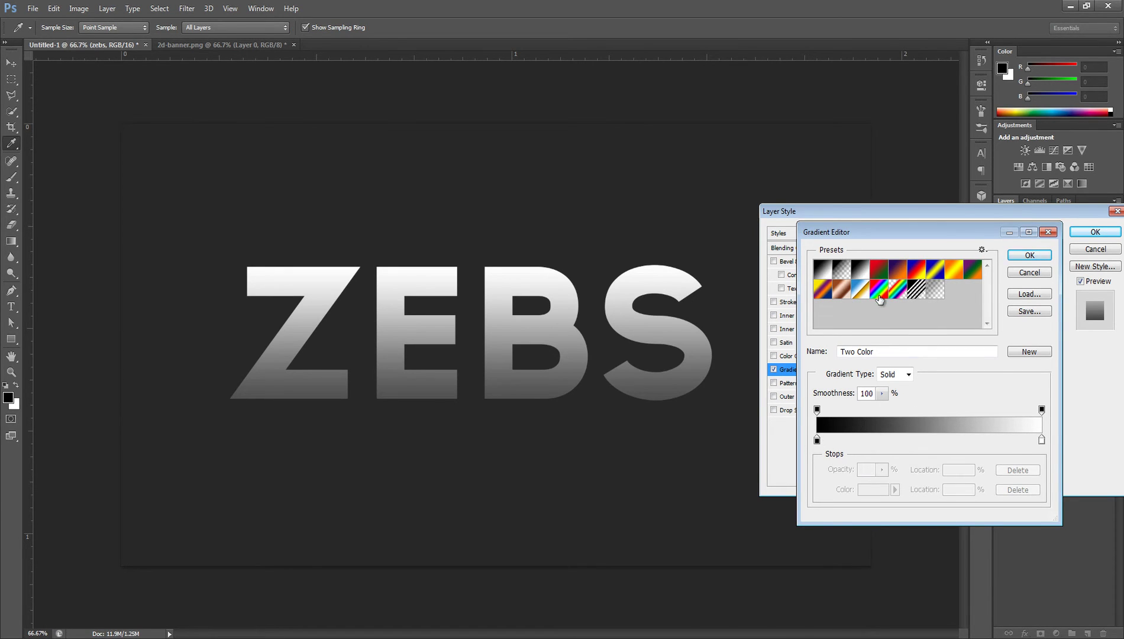
click(935, 278)
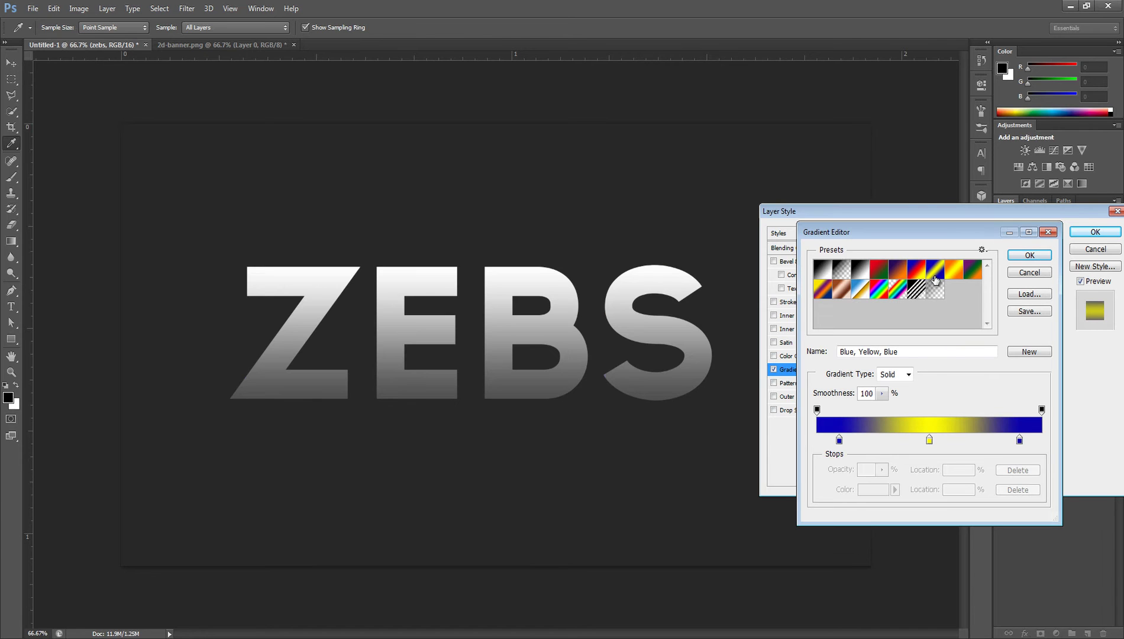
click(897, 269)
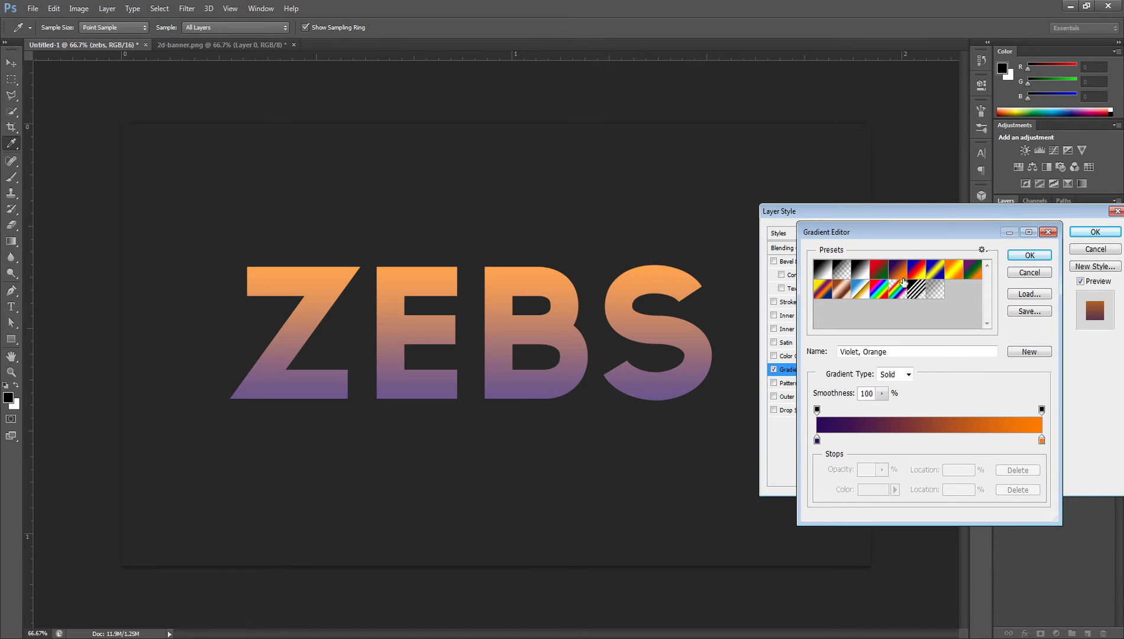
click(861, 296)
key(Right)
key(Right)
key(Right)
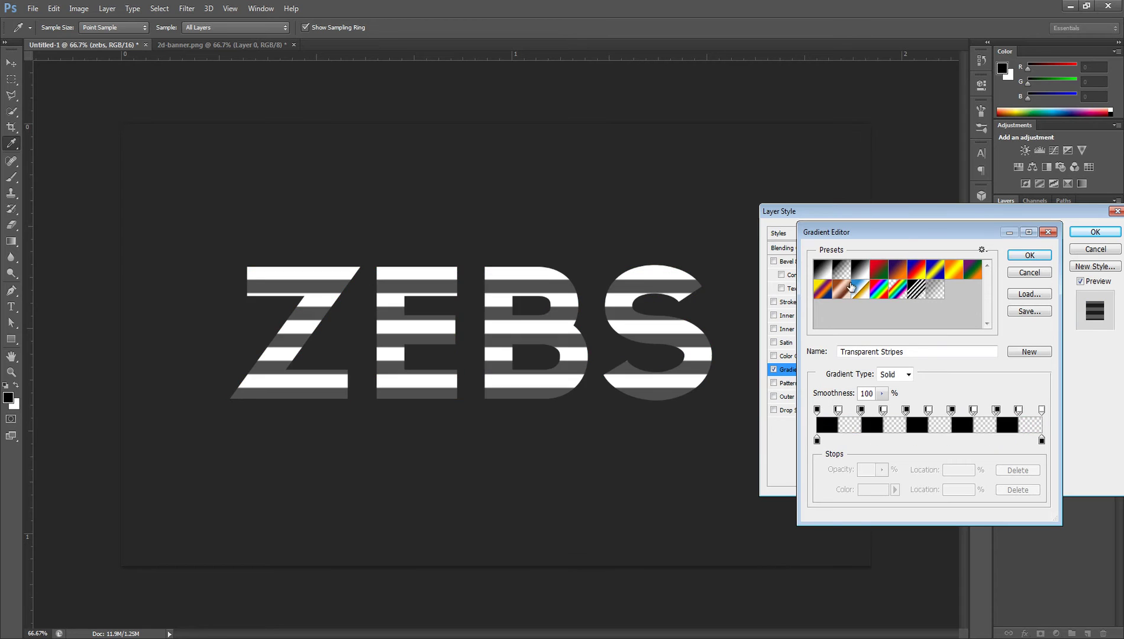
click(861, 275)
click(880, 275)
click(898, 274)
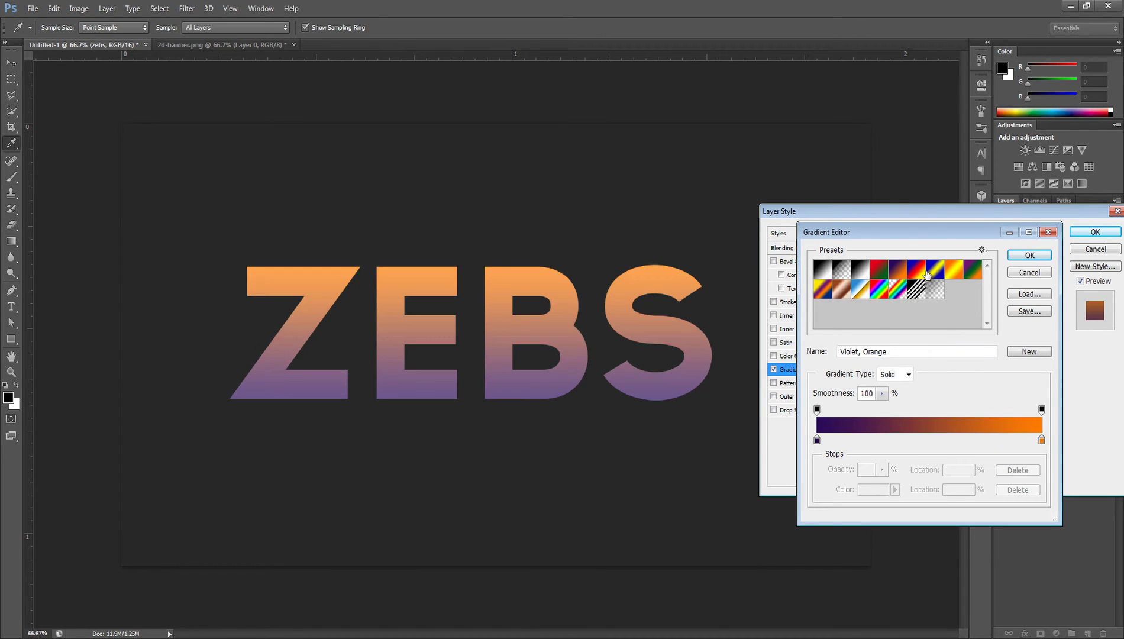
- Try the rainbow, Copper, Yellow, Violet, Orange, Blue and Neutral Density presets on the Gradient Overlay
click(933, 275)
click(953, 275)
click(972, 276)
click(917, 290)
click(897, 290)
click(873, 297)
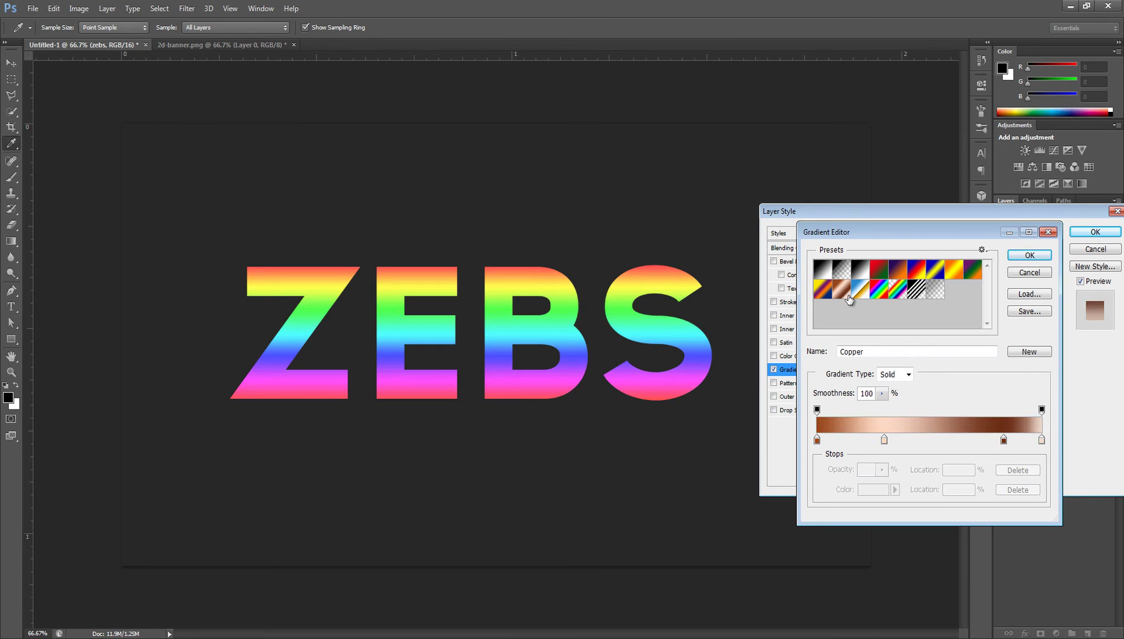
click(845, 298)
click(823, 291)
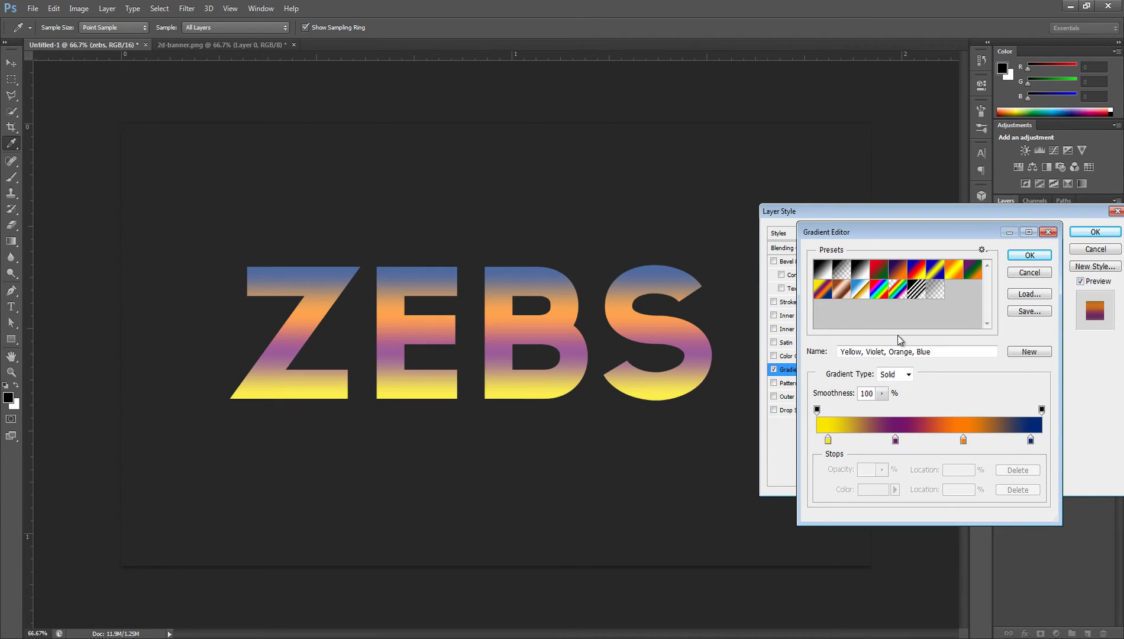
click(1017, 275)
click(934, 282)
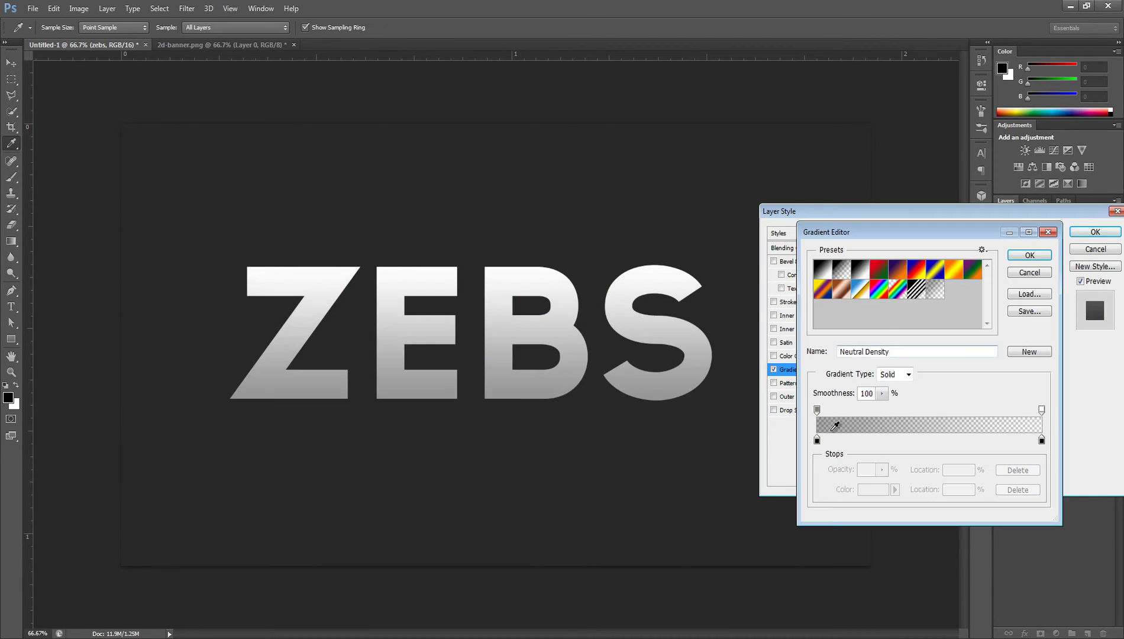
- Apply the Foreground to Background gradient preset, and recolour its black stop to 6d6d6d and its white stop to c4c4c4
click(819, 277)
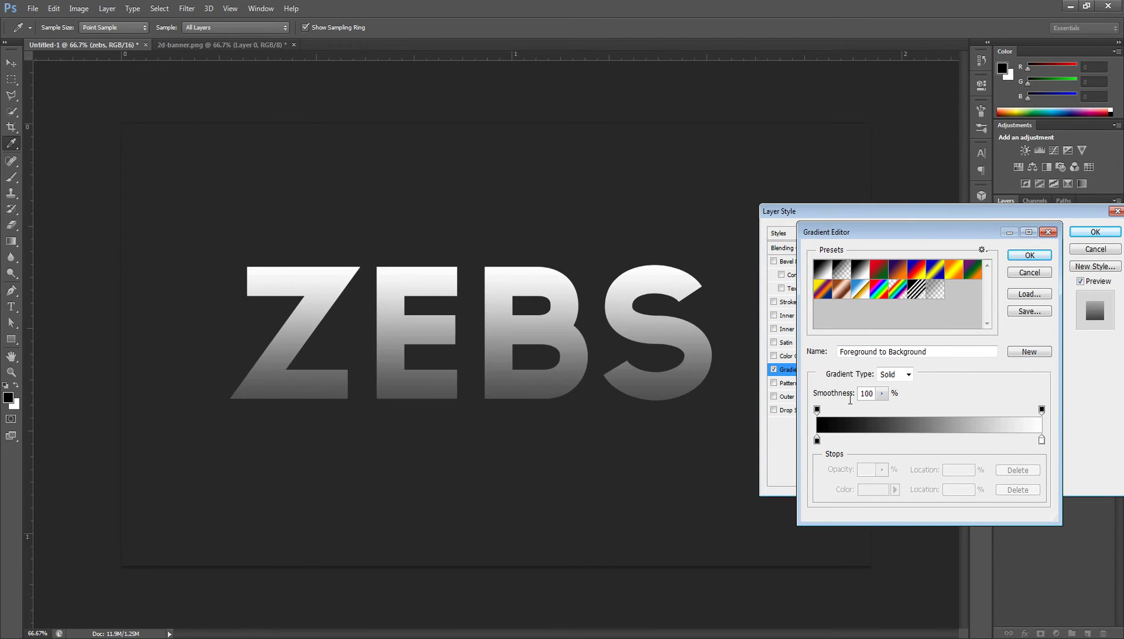
double_click(817, 440)
click(712, 422)
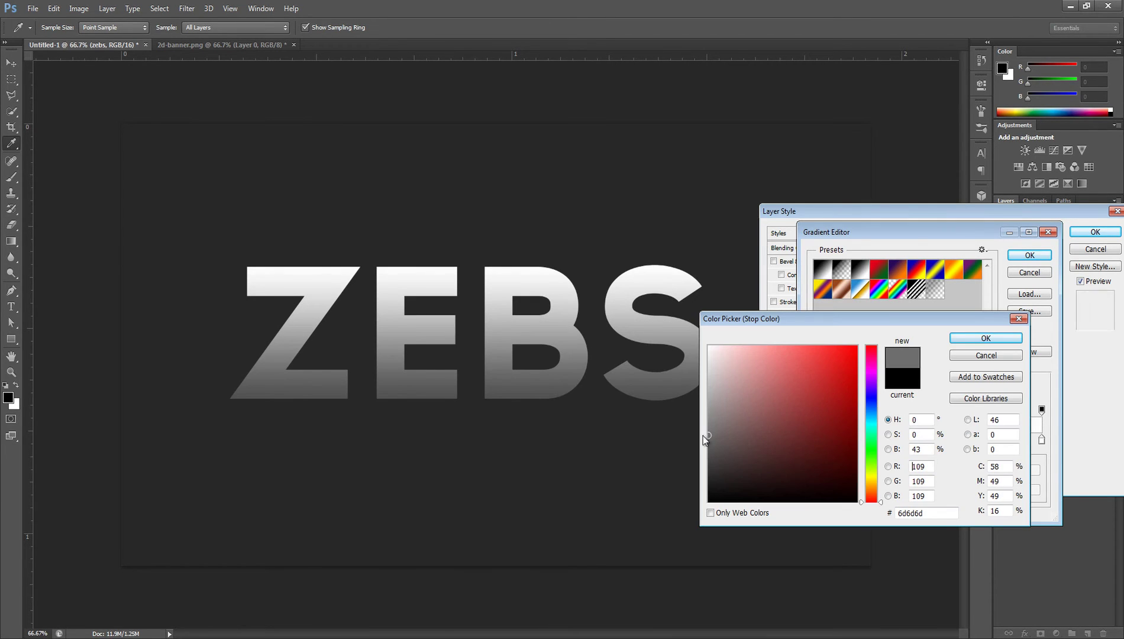
click(983, 338)
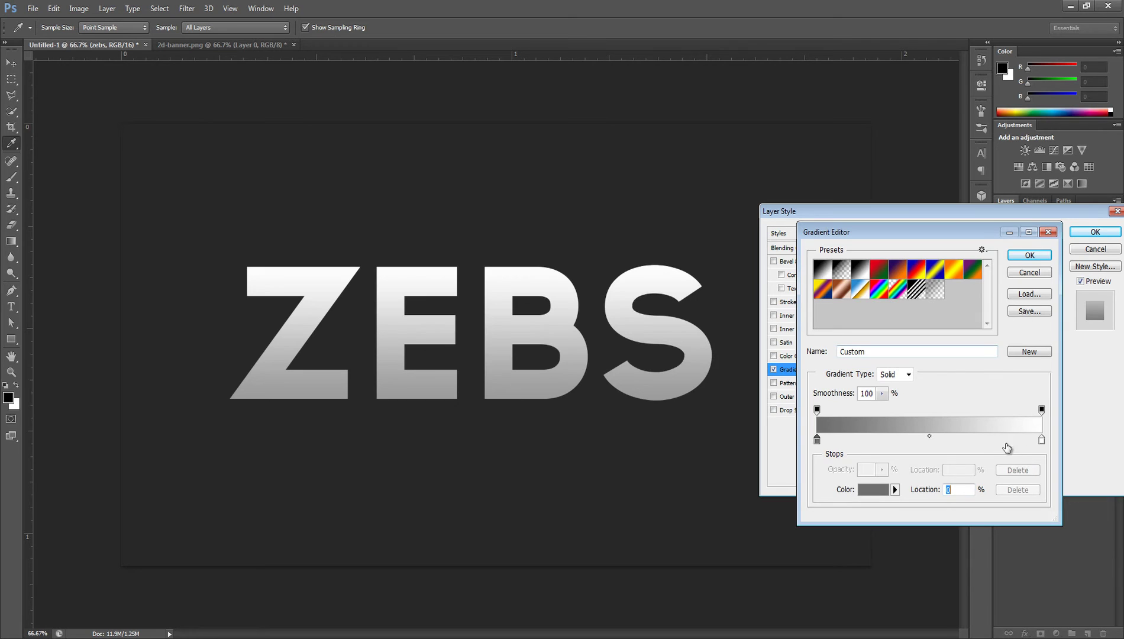
double_click(1042, 440)
drag(719, 399, 701, 382)
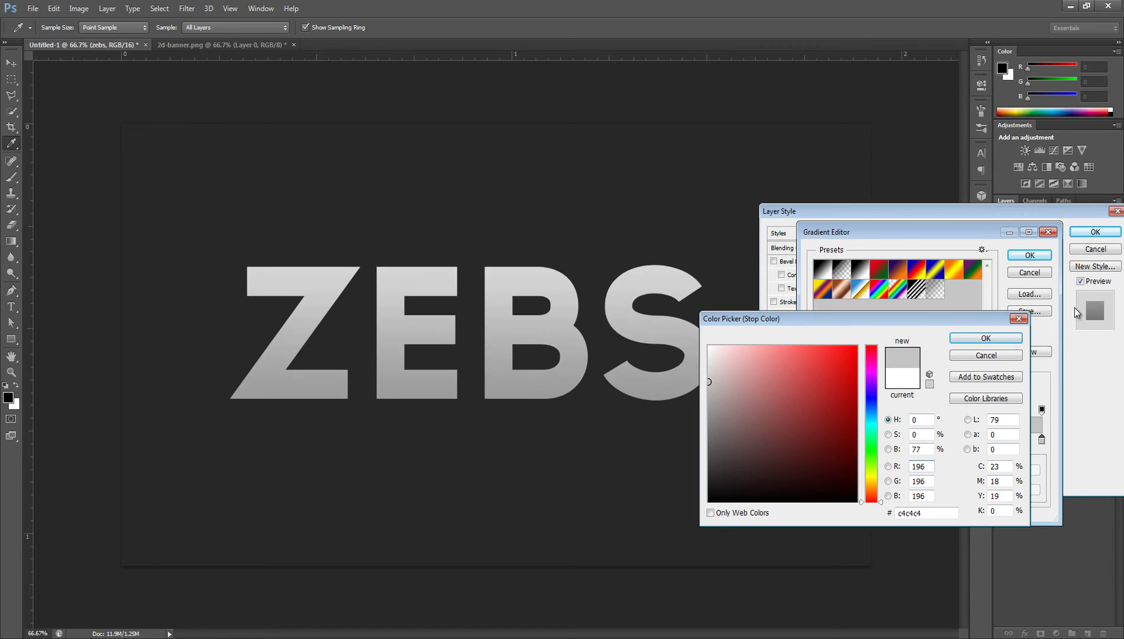
click(983, 336)
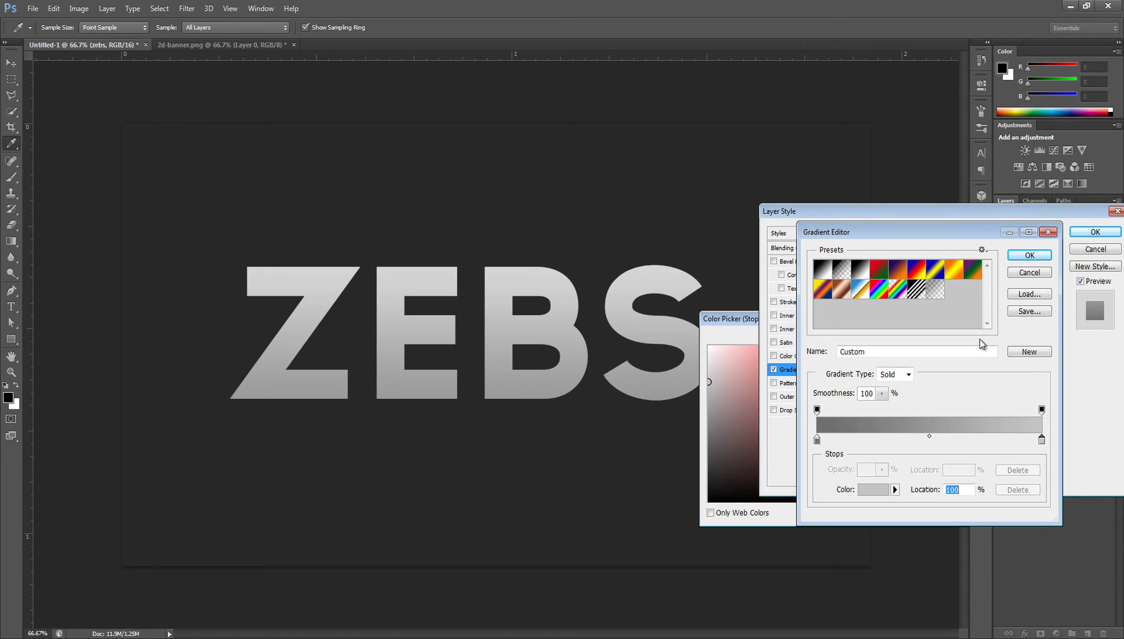
click(1039, 264)
- Set the Gradient Overlay opacity to 100% and its scale to 150%
drag(965, 265, 998, 276)
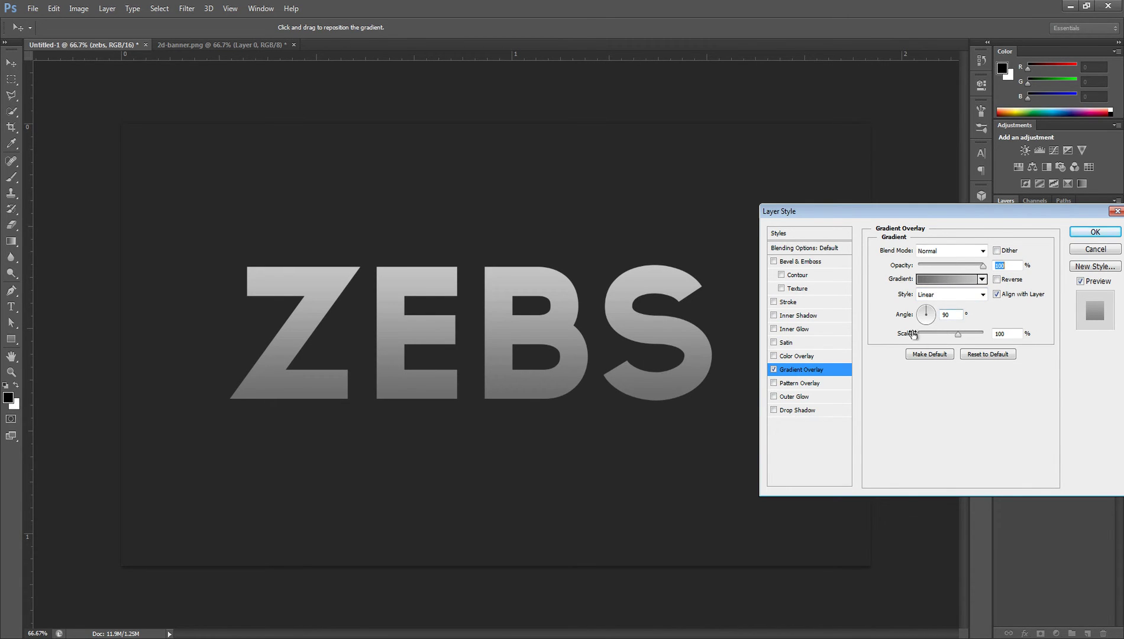
drag(958, 334, 987, 335)
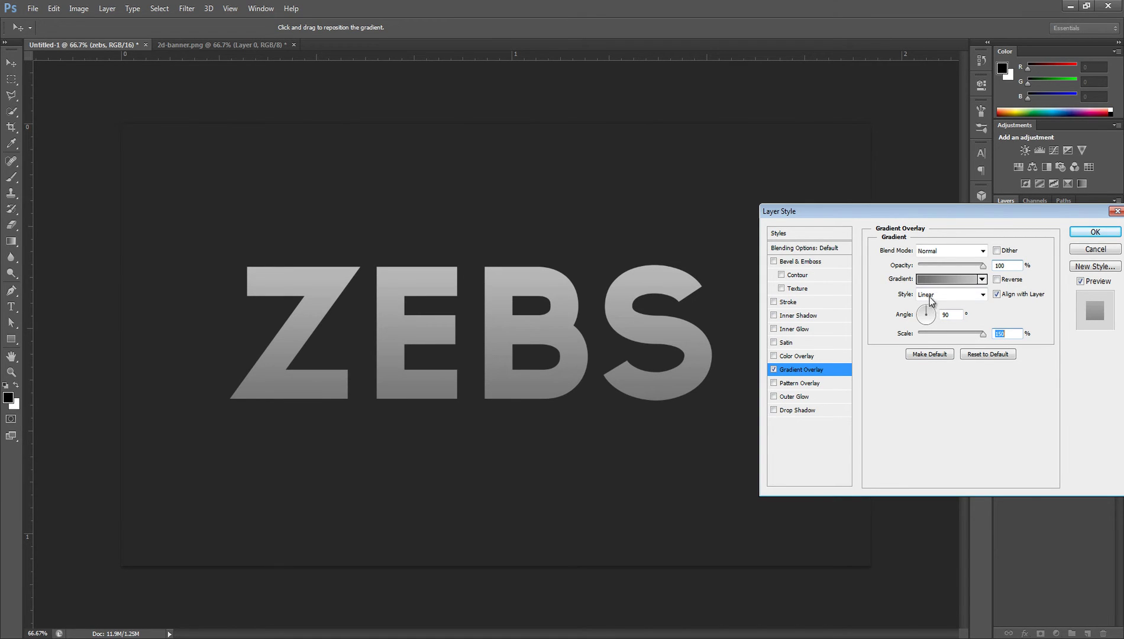
click(953, 251)
click(983, 251)
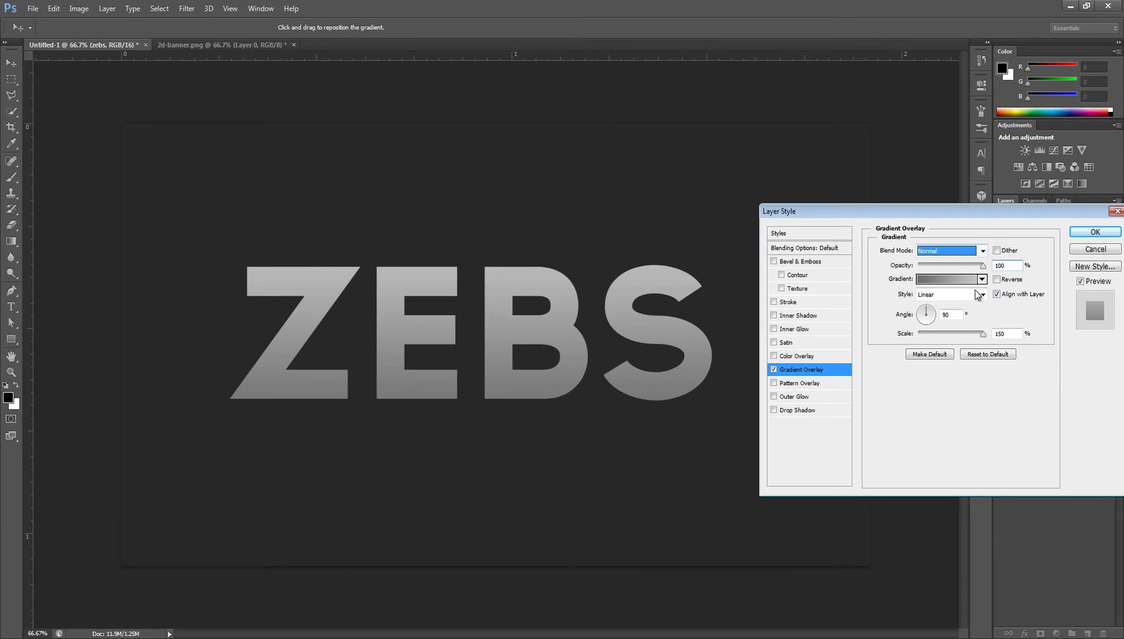
click(947, 295)
click(947, 296)
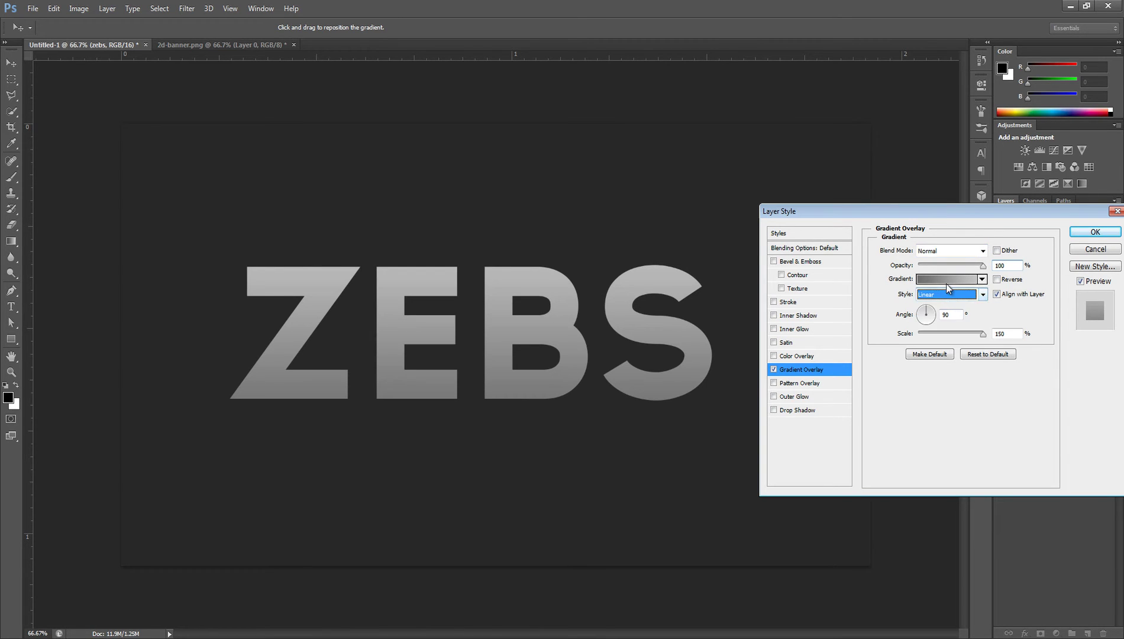
click(946, 282)
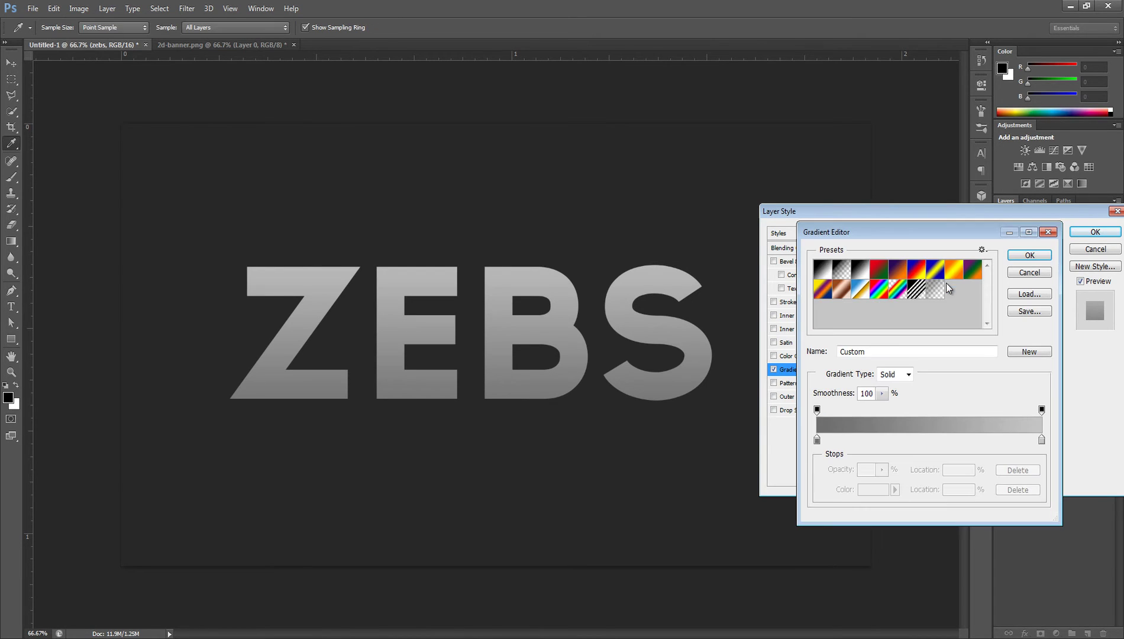
click(1029, 255)
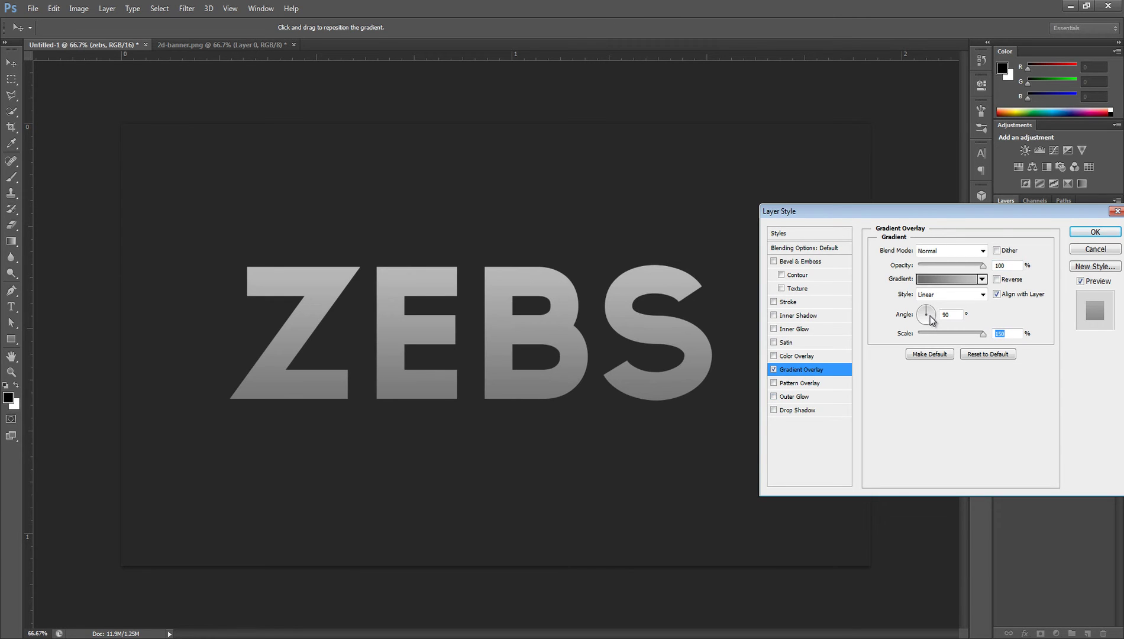
- Lower the Gradient Overlay opacity to about 63%, and recolour the gradient's dark grey stop to red ff0000
mouse_move(975, 267)
mouse_down()
mouse_move(925, 267)
mouse_move(961, 267)
mouse_up()
click(953, 279)
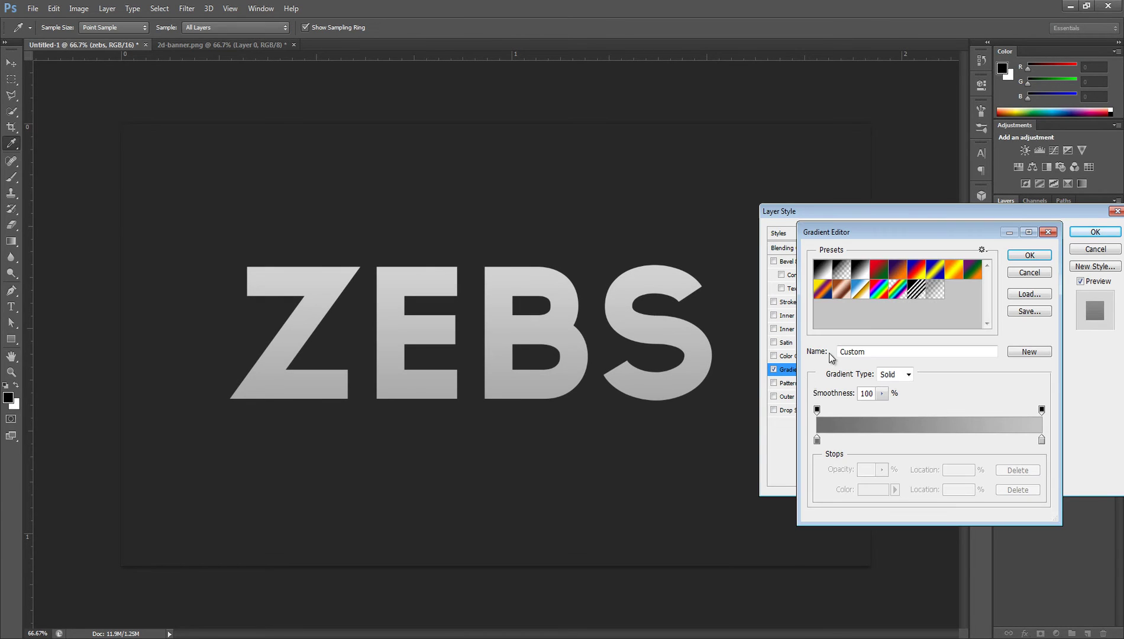
click(817, 440)
double_click(817, 441)
click(864, 336)
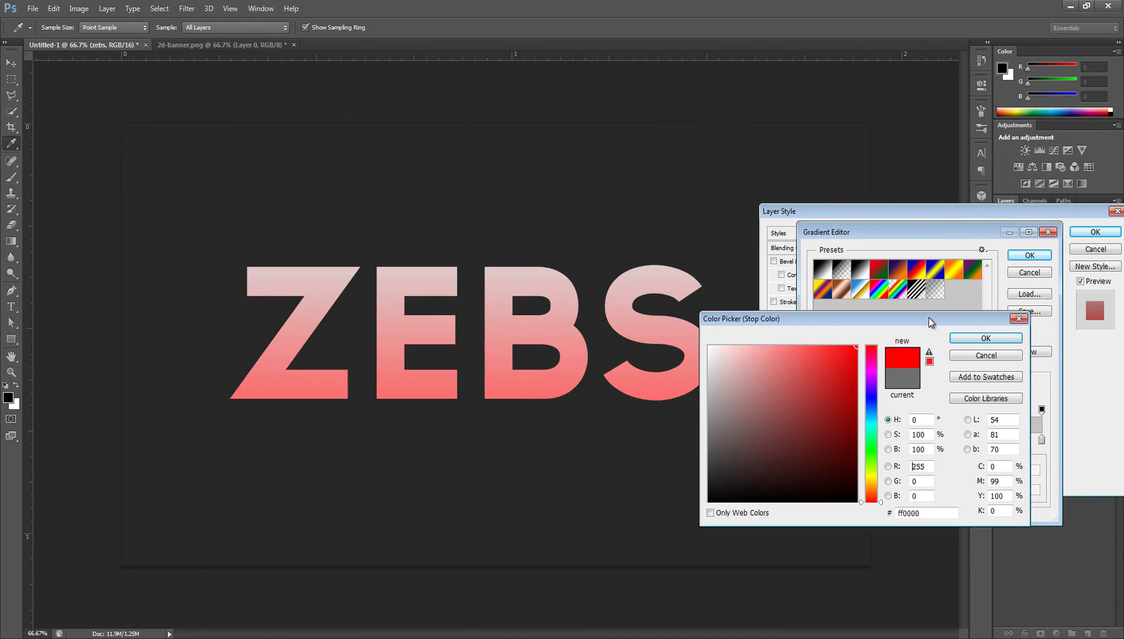
click(988, 335)
click(1030, 255)
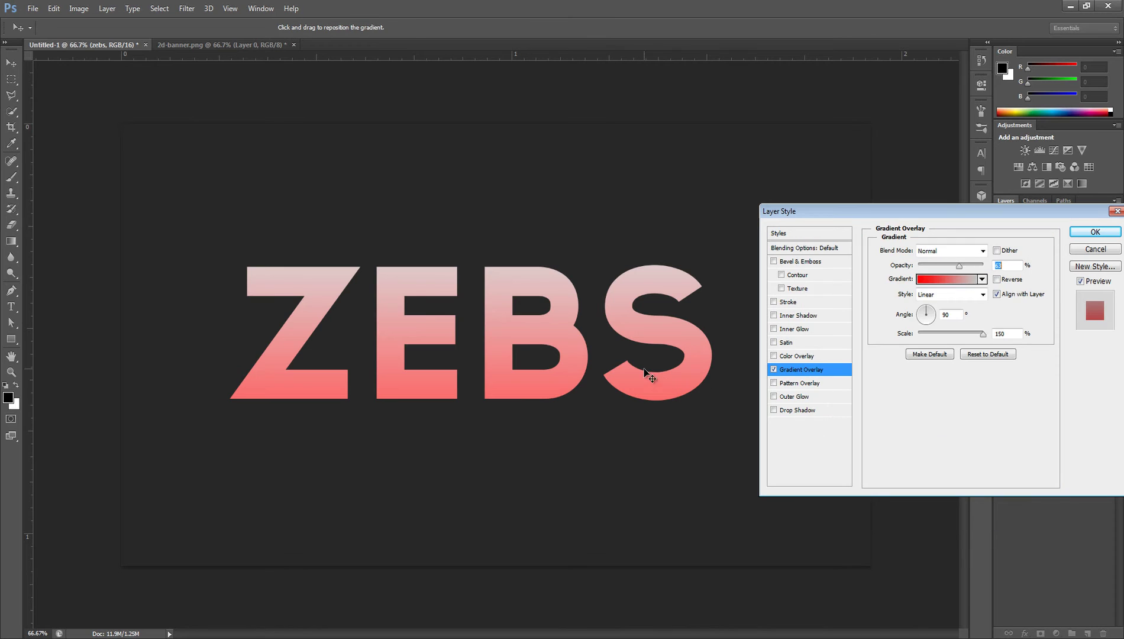
- Try the Gradient Overlay at 0% opacity, and set it to 48%
drag(960, 268, 909, 274)
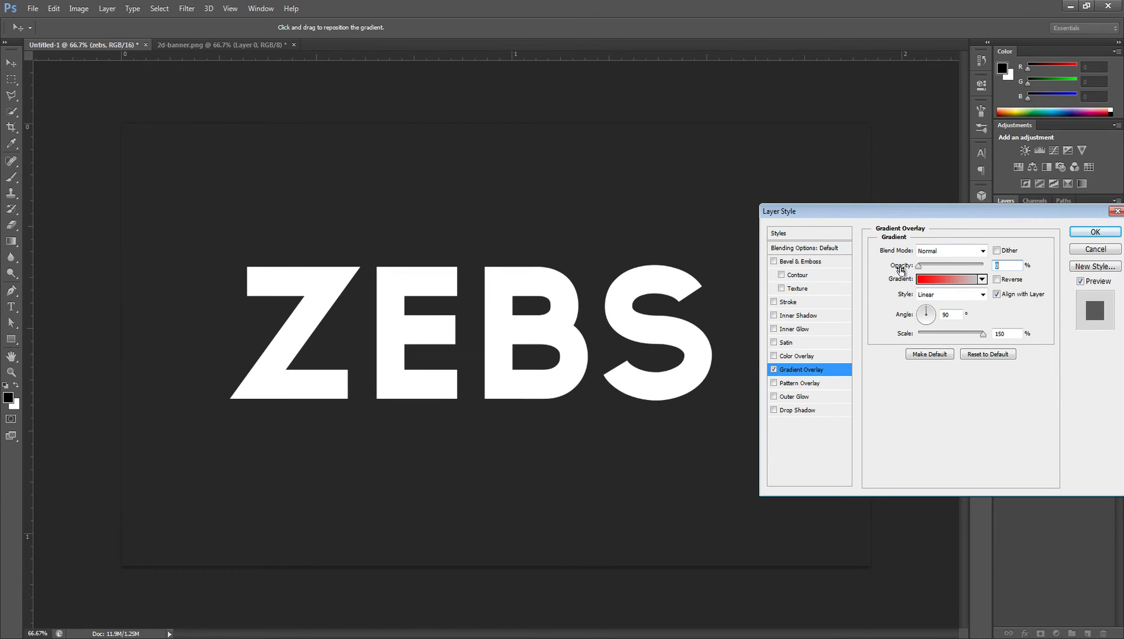
drag(918, 266, 950, 263)
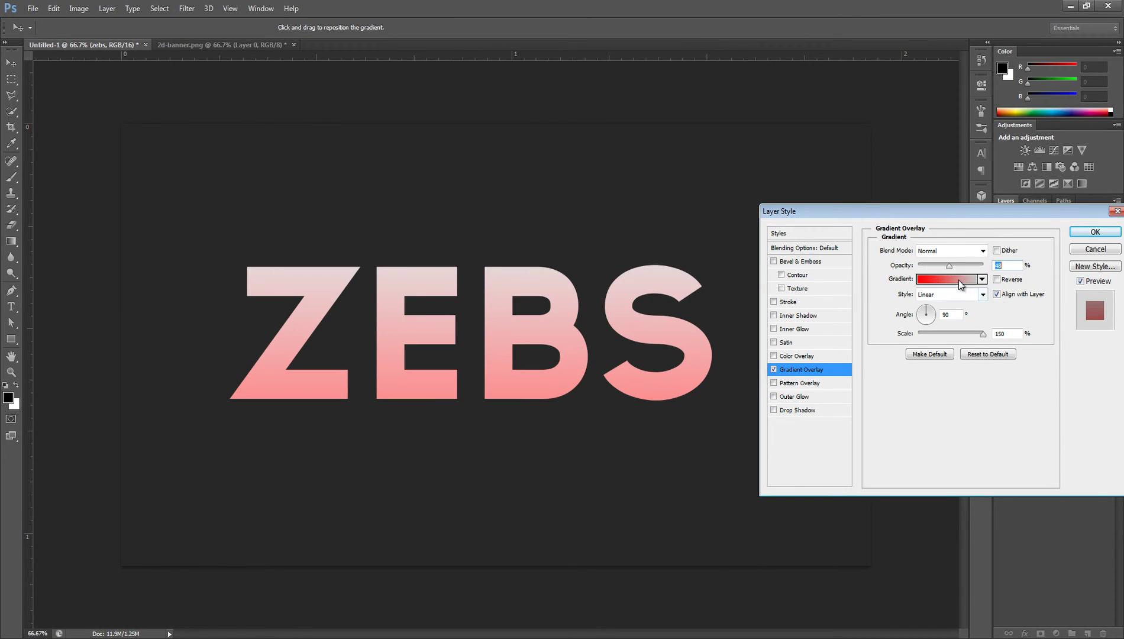
- Try an additional blue 005aff colour stop at 45% between the gradient's red and grey stops
click(958, 279)
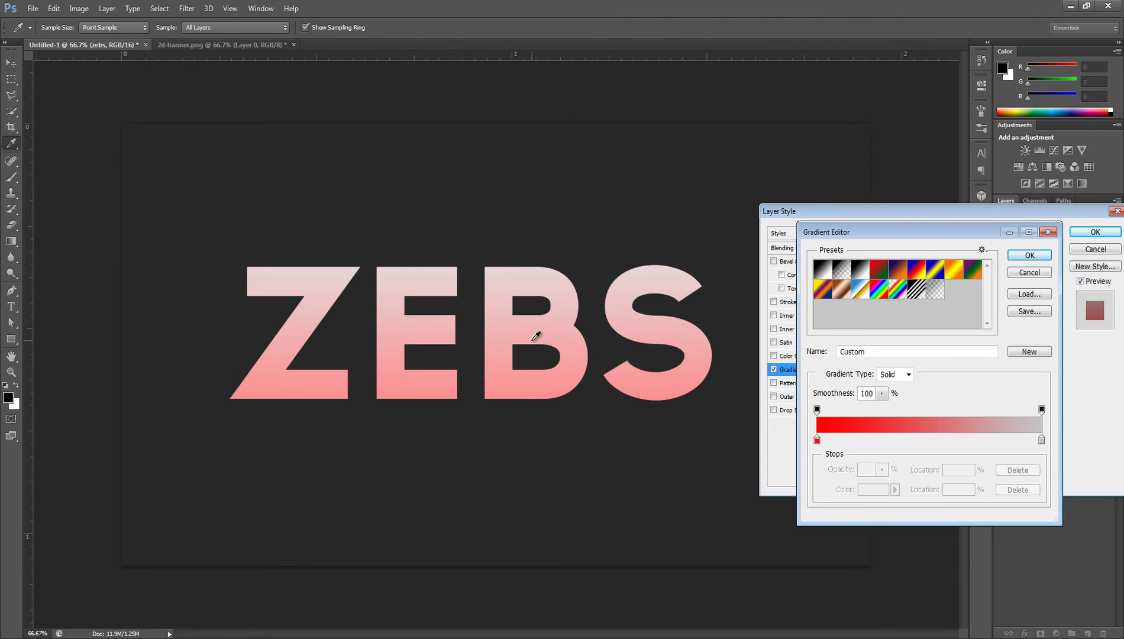
double_click(918, 439)
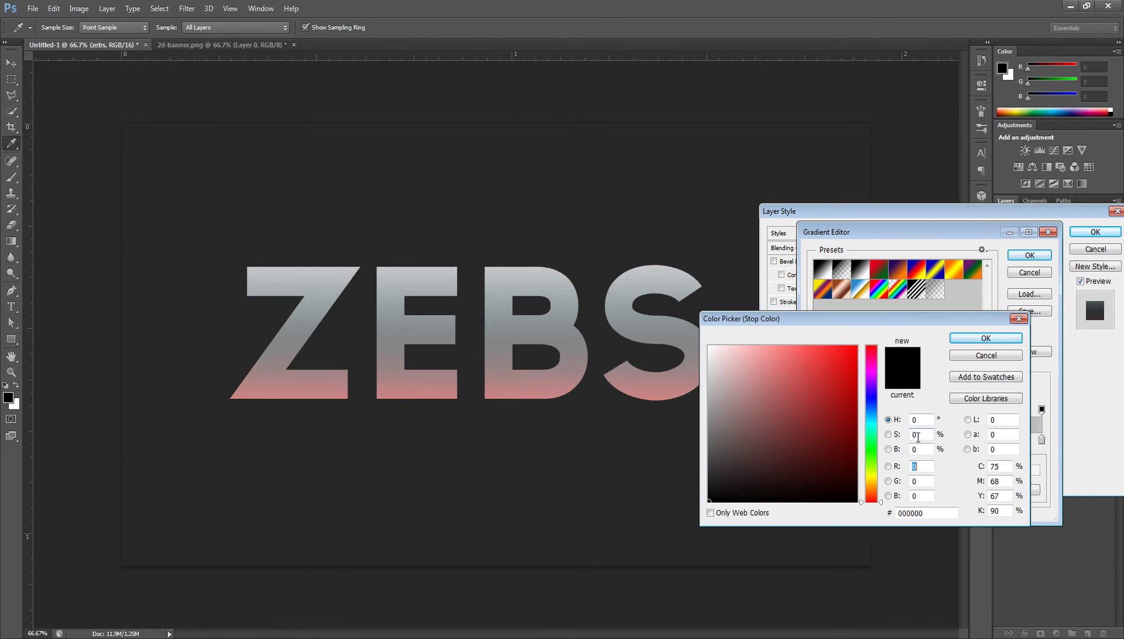
drag(926, 324, 614, 255)
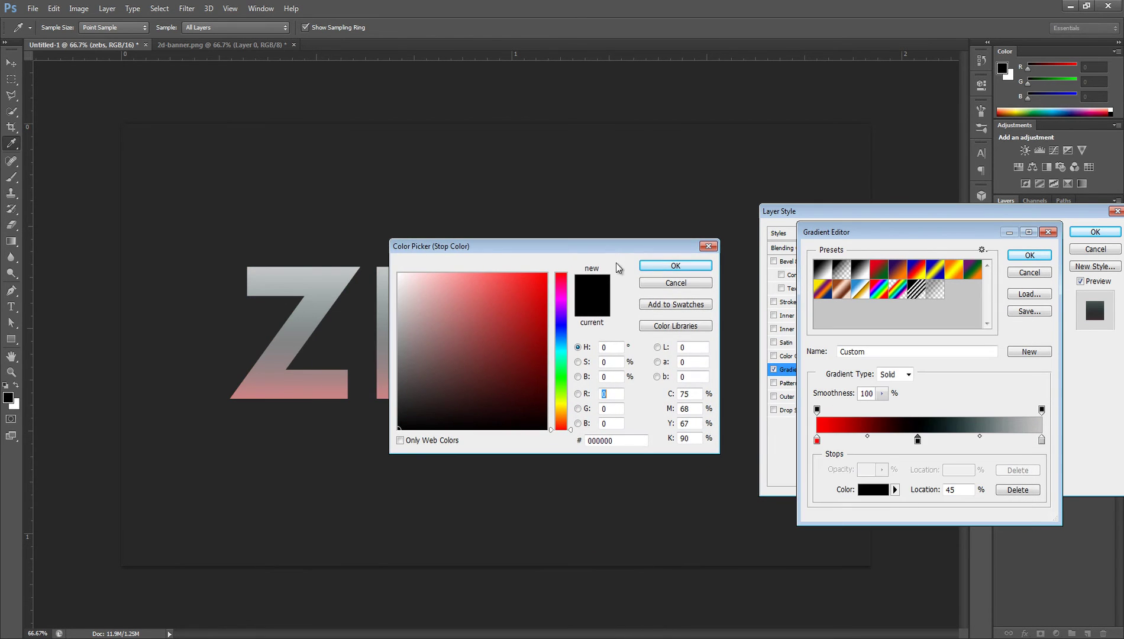
click(546, 273)
click(559, 335)
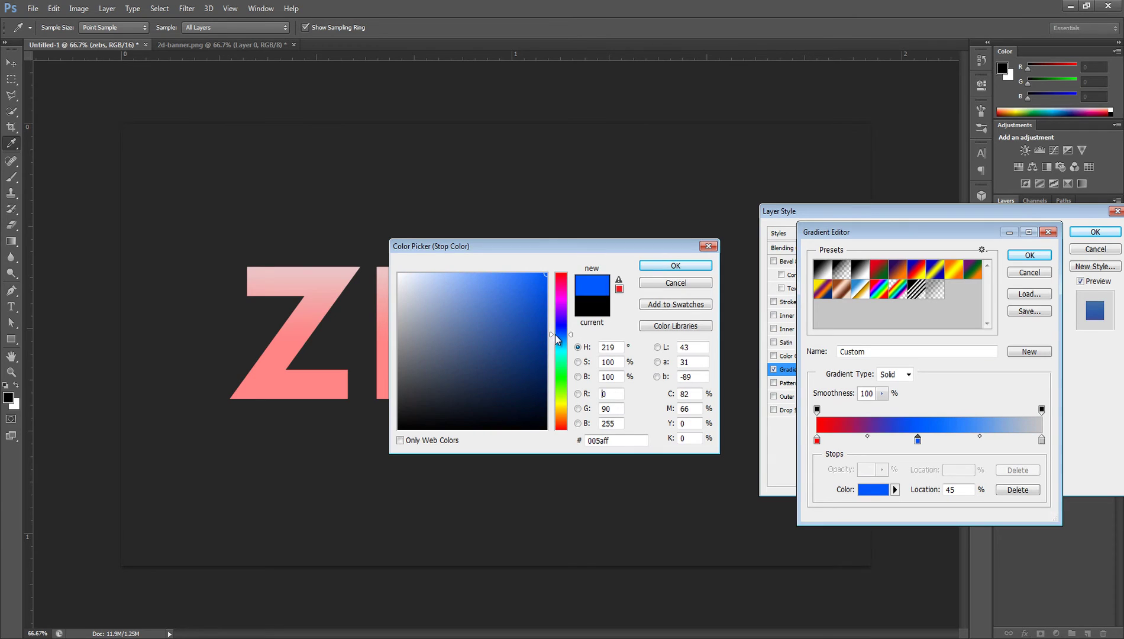
click(675, 265)
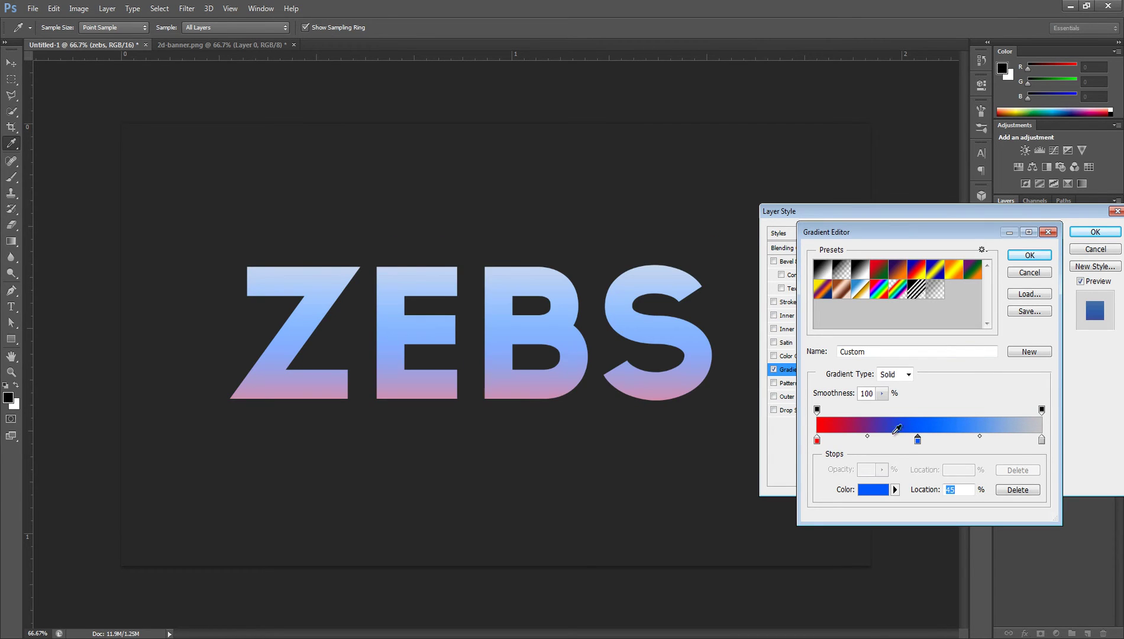
- Try the blue stop at 35% and the grey stop at about 78%, and discard the gradient edits
drag(919, 440, 895, 441)
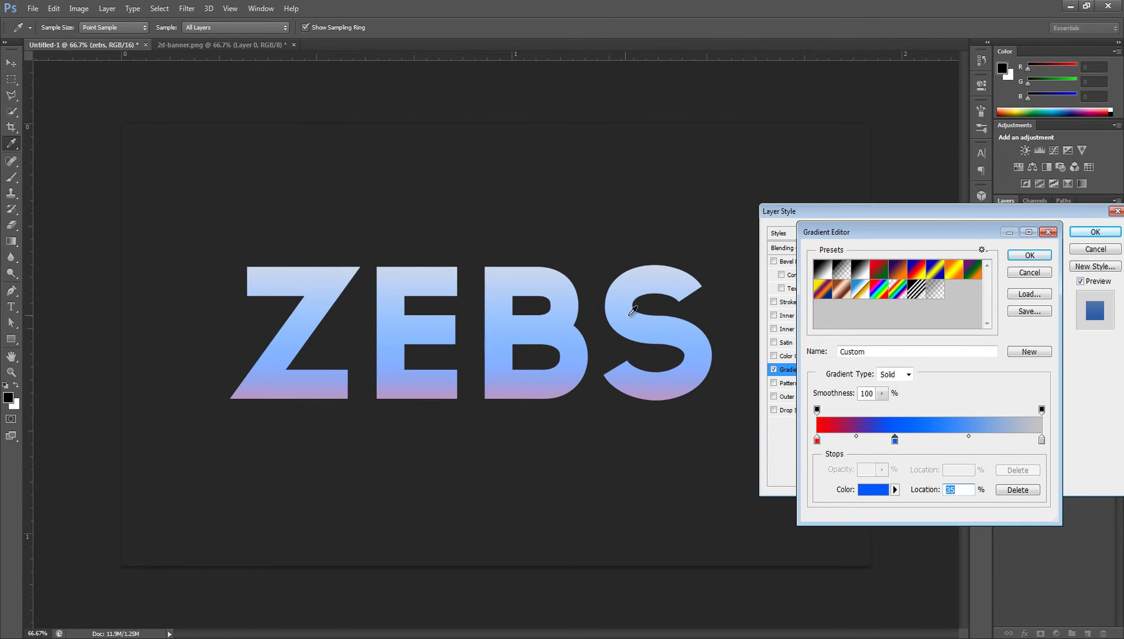
drag(1042, 441, 994, 443)
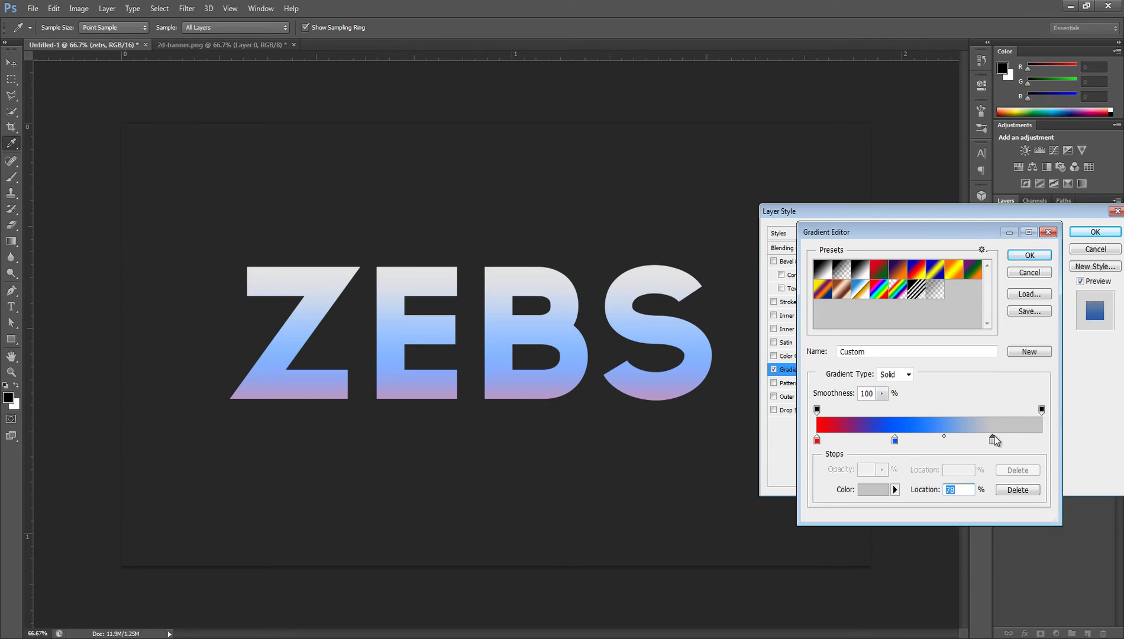
click(1023, 274)
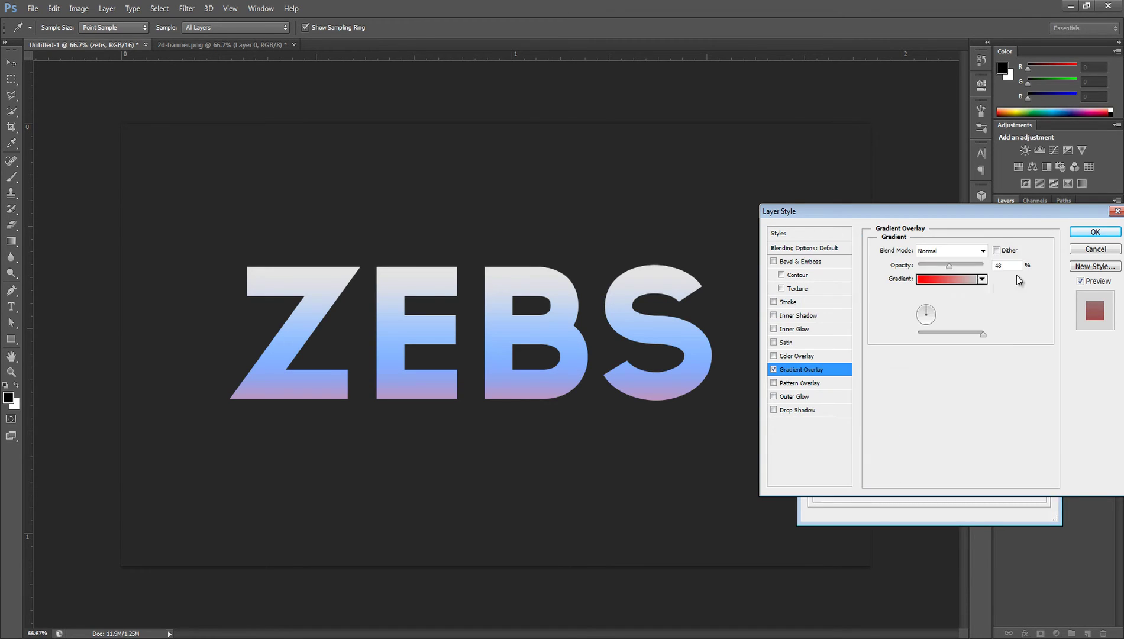
- Try the Overlay blend mode on the Gradient Overlay, return it to Normal, and disable the effect
click(950, 252)
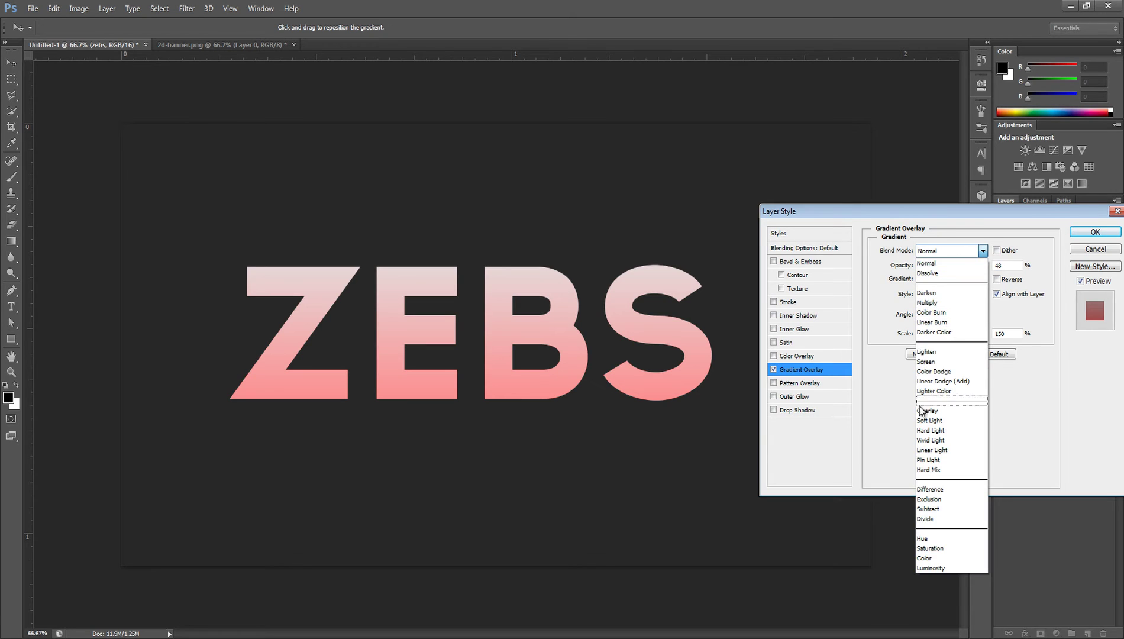
click(920, 406)
click(940, 252)
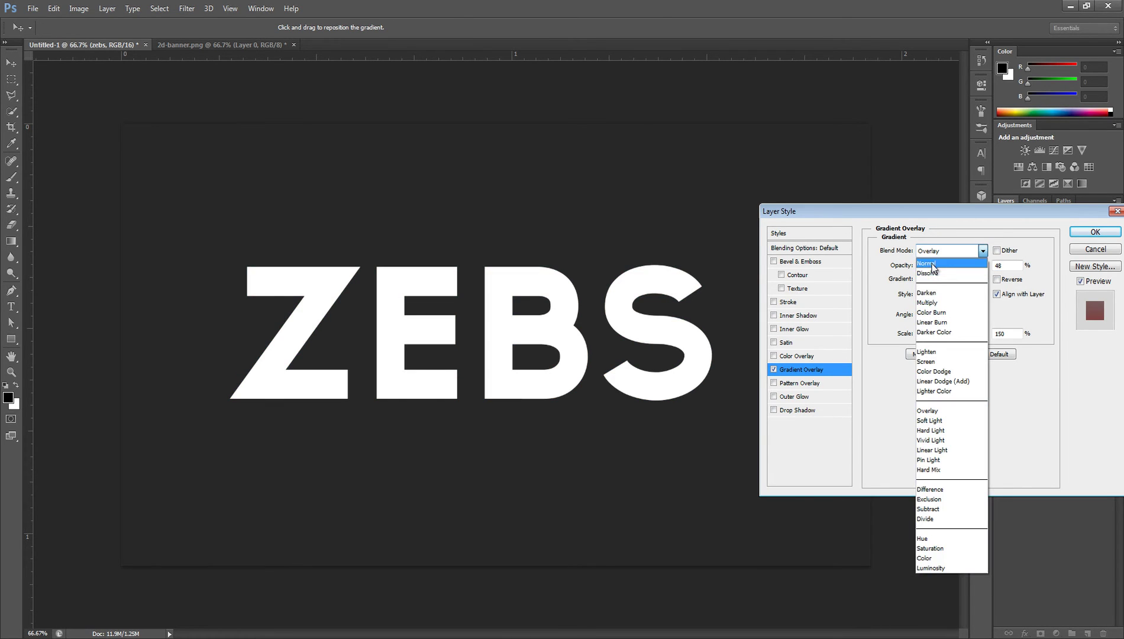
click(933, 262)
click(773, 370)
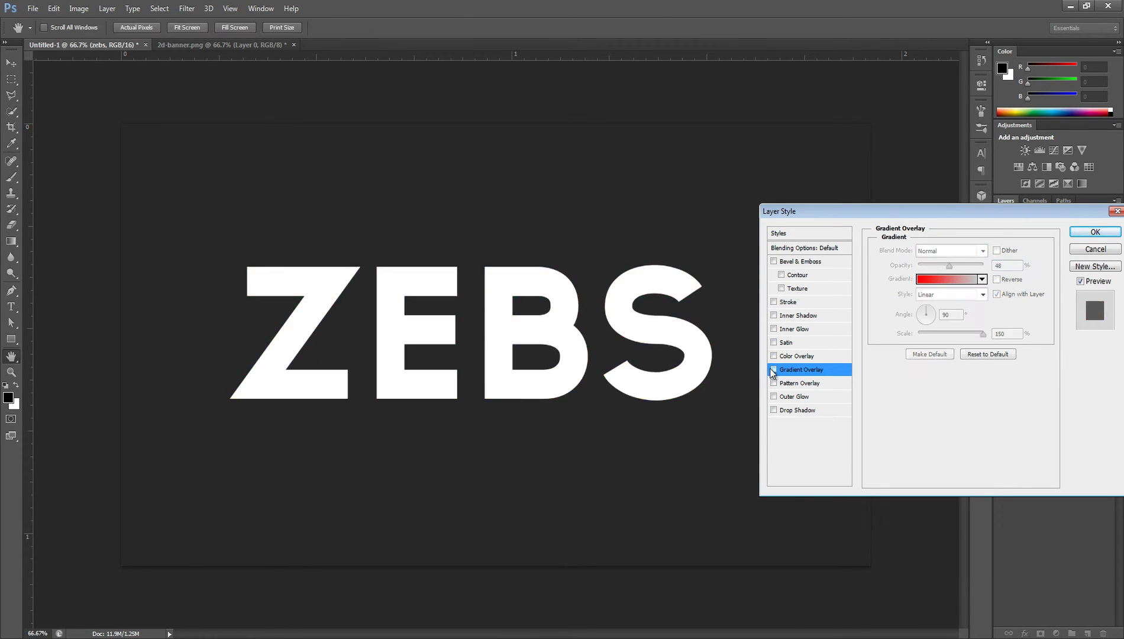
- Try a pure red Color Overlay on the text at 34% opacity
click(784, 359)
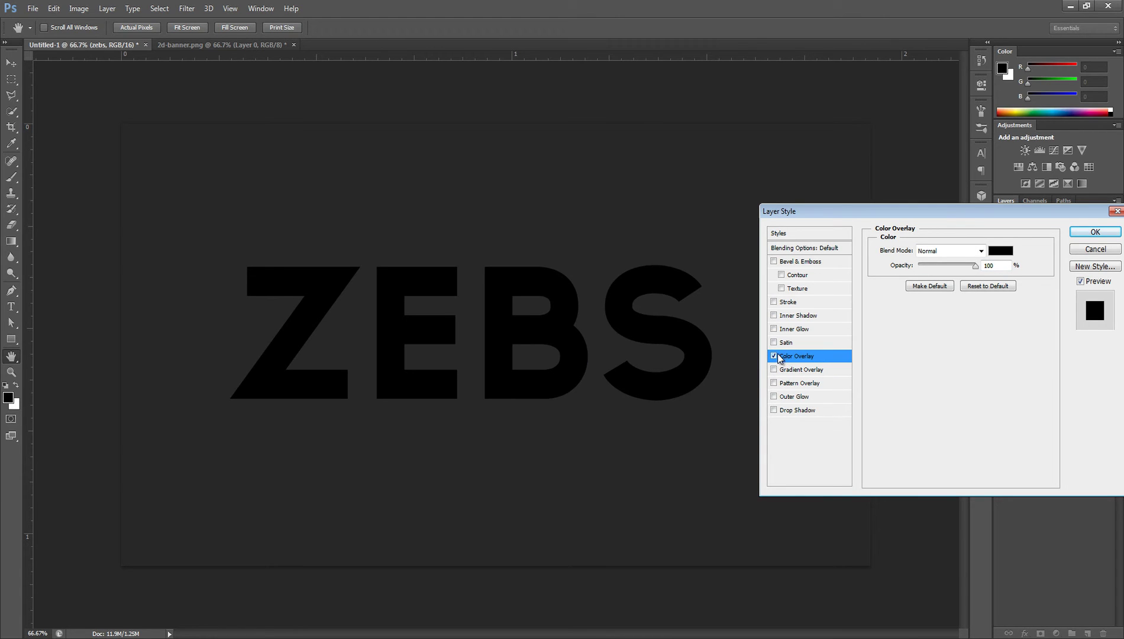
click(998, 255)
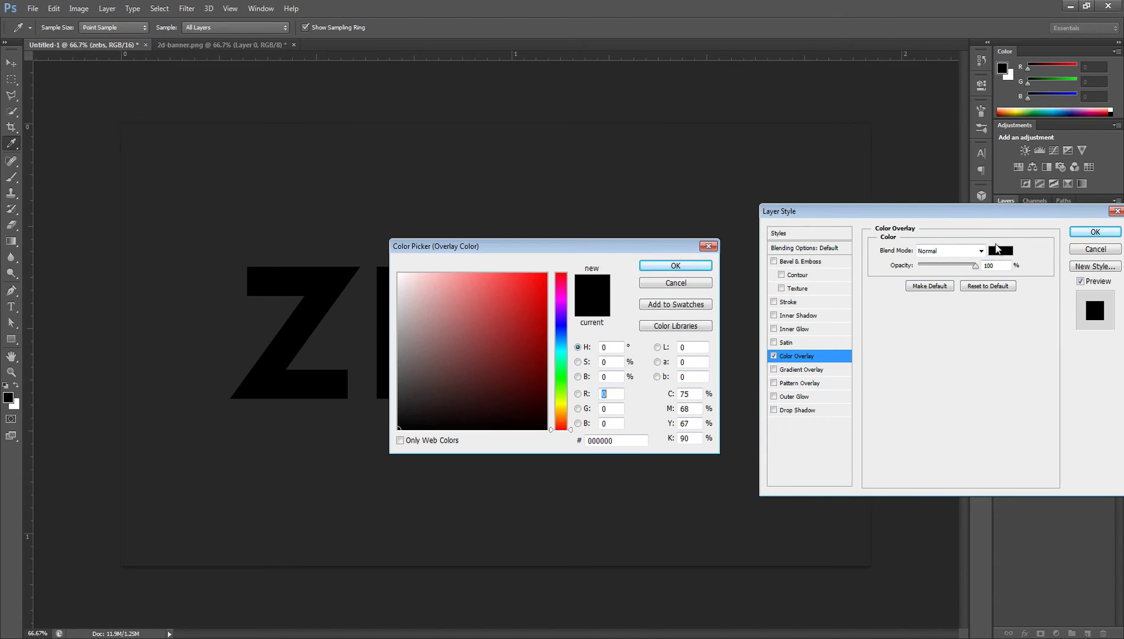
click(546, 274)
click(675, 266)
drag(975, 266, 940, 279)
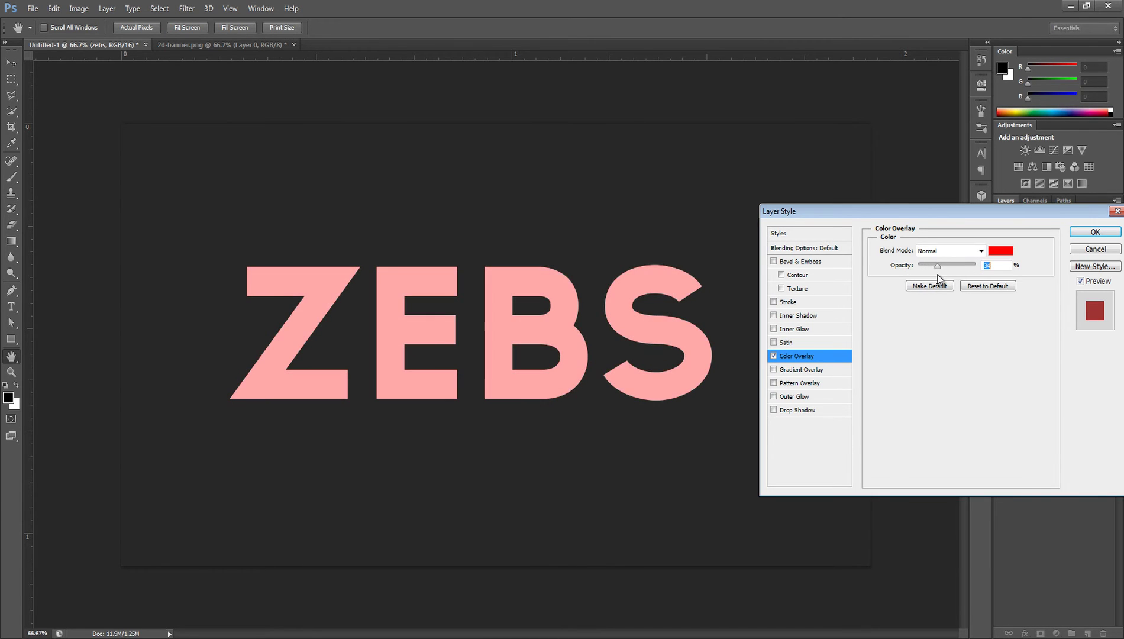
- Try a magenta Color Overlay at 100% opacity, and disable the effect
click(1001, 250)
click(549, 300)
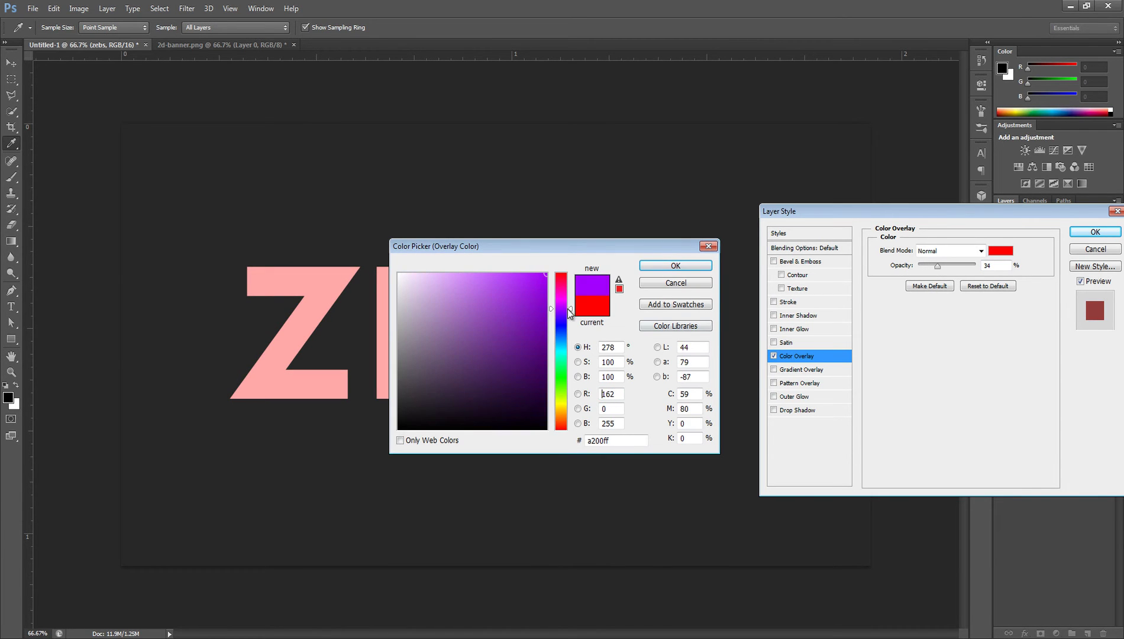
click(674, 266)
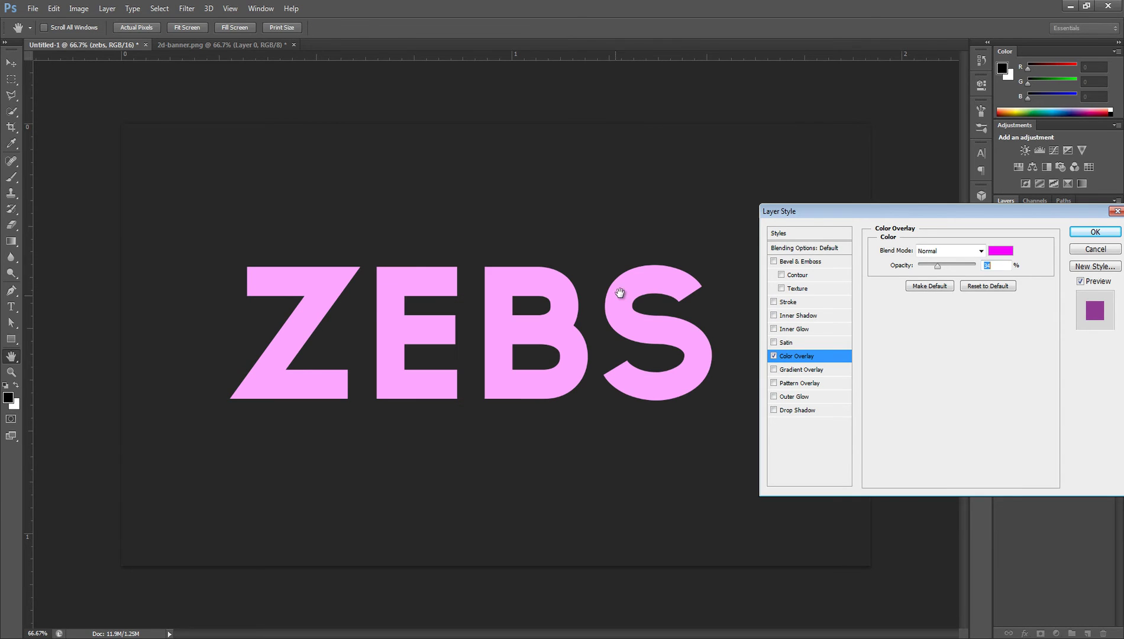
drag(931, 266, 1001, 277)
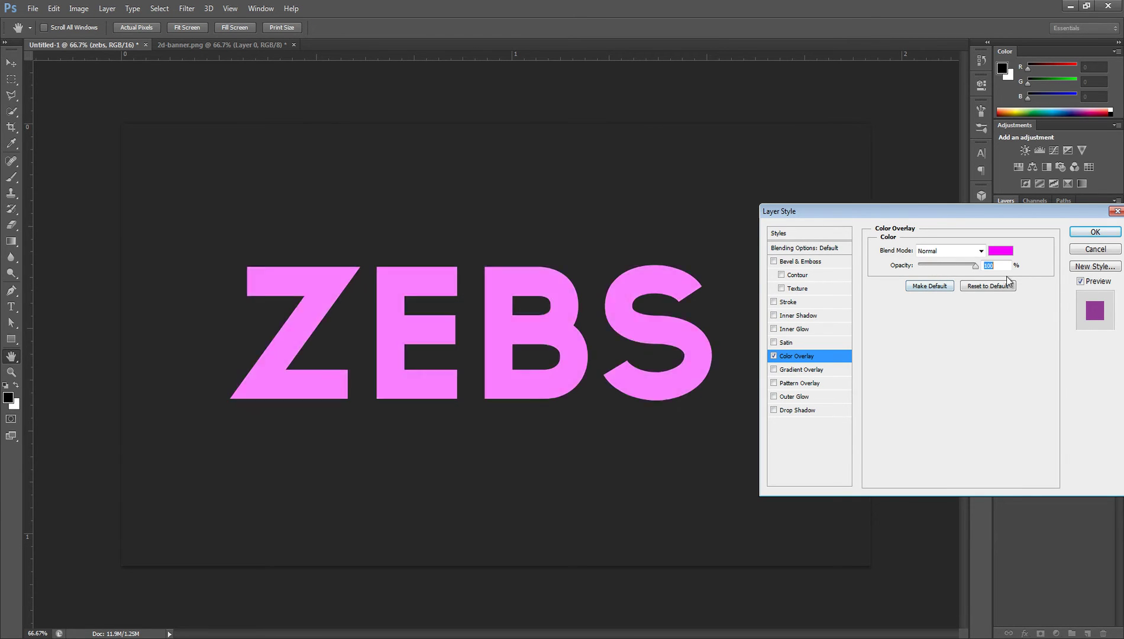
click(775, 355)
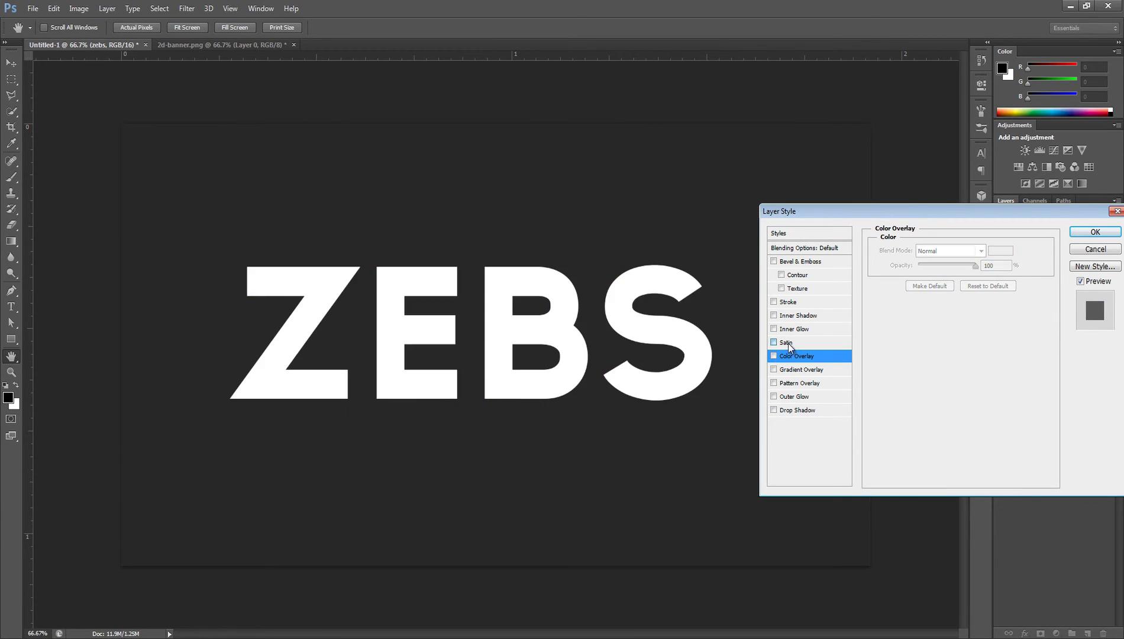
- Try the Satin effect on the text with a distance of 250 px and a size of 98 px
click(786, 342)
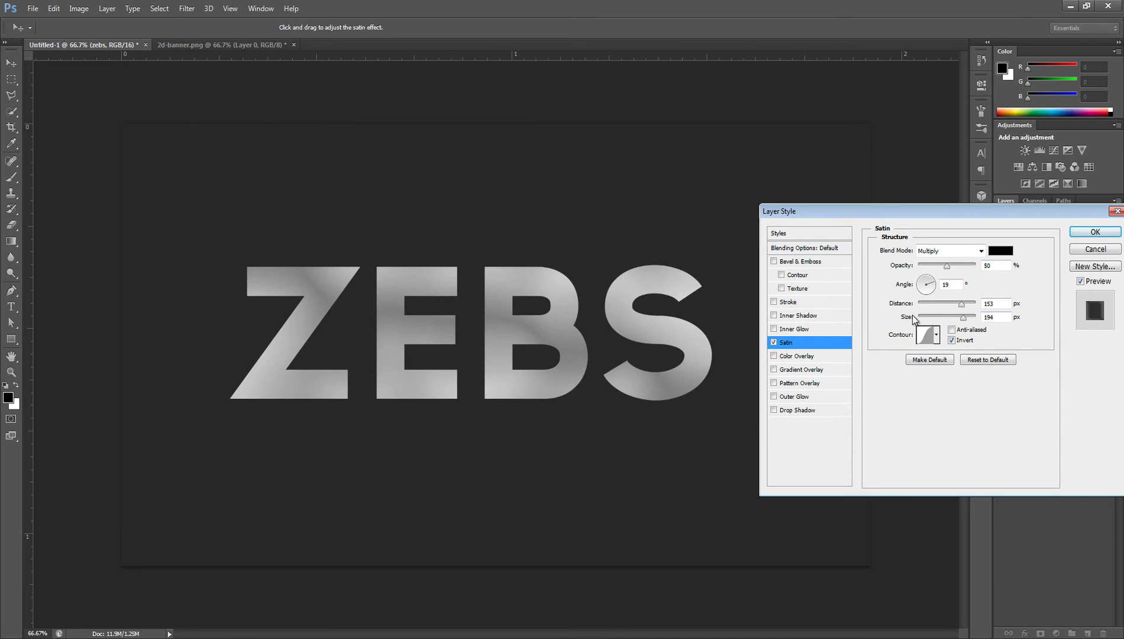
mouse_move(967, 307)
mouse_down()
mouse_move(948, 310)
mouse_move(995, 313)
mouse_up()
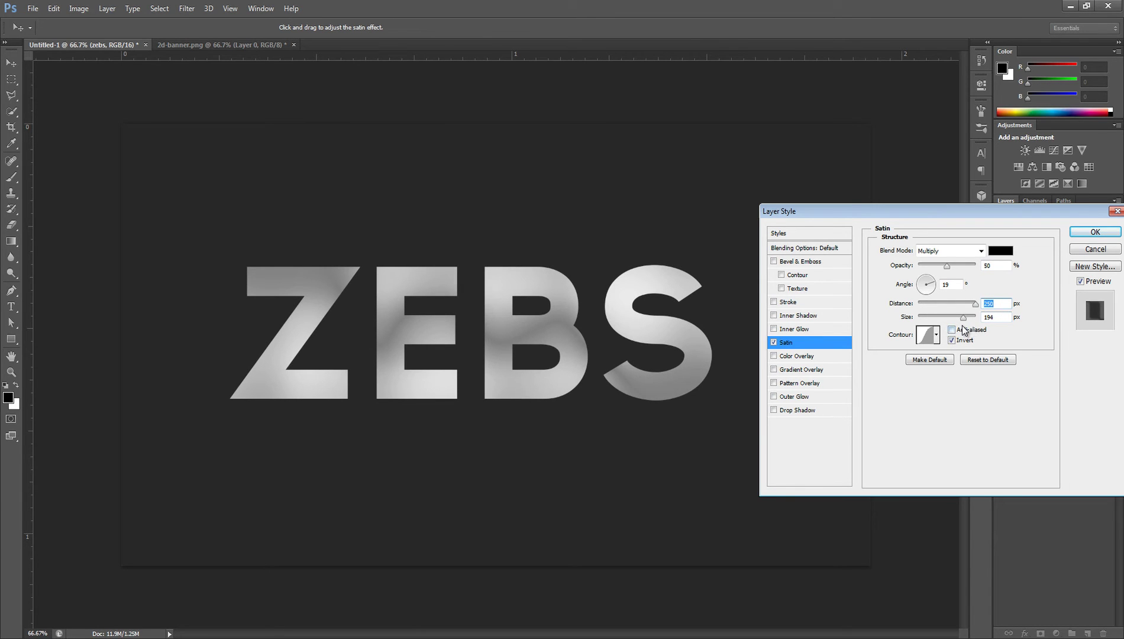
mouse_move(963, 317)
mouse_down()
mouse_move(919, 320)
mouse_move(942, 318)
mouse_up()
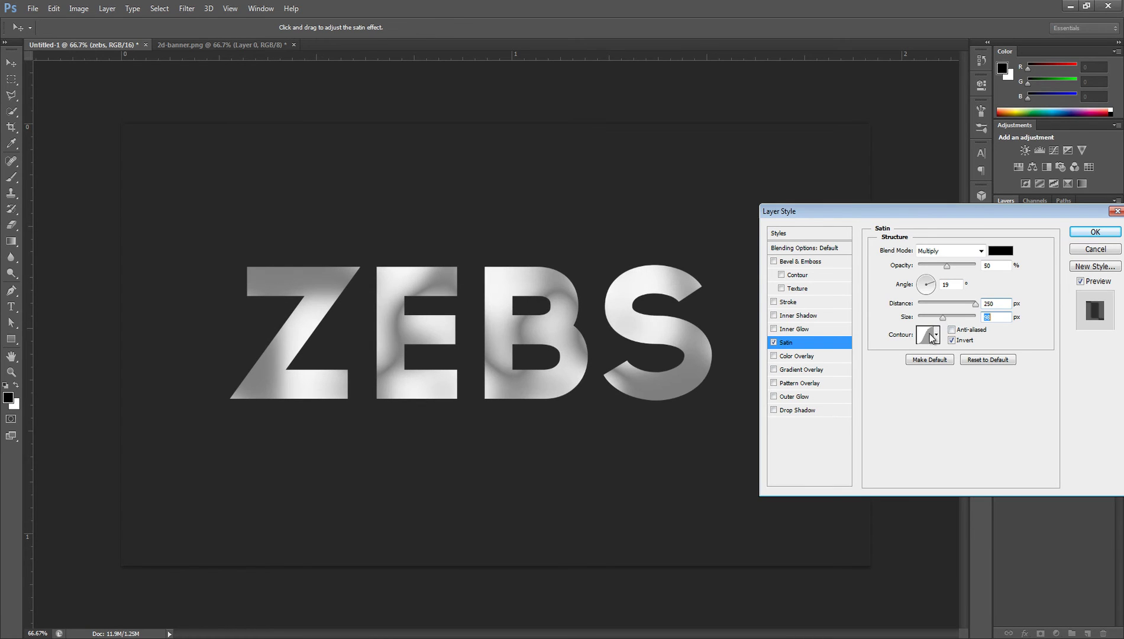
- Try several contour presets for the Satin effect, ending on the single-peak preset
click(927, 338)
click(646, 169)
click(936, 334)
click(908, 362)
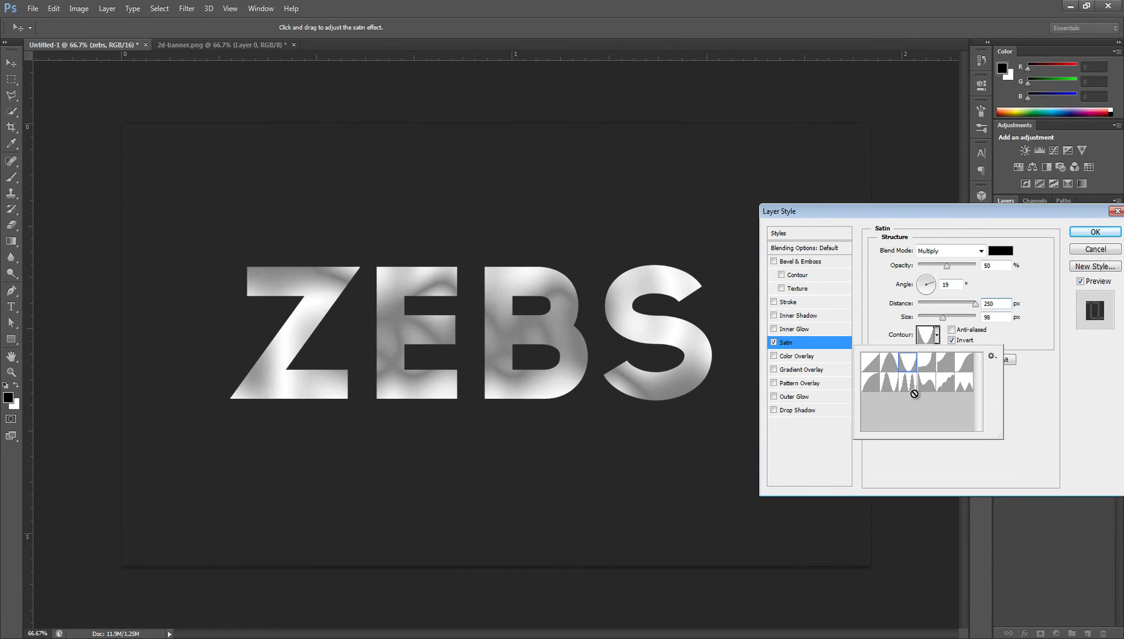
click(913, 385)
click(928, 385)
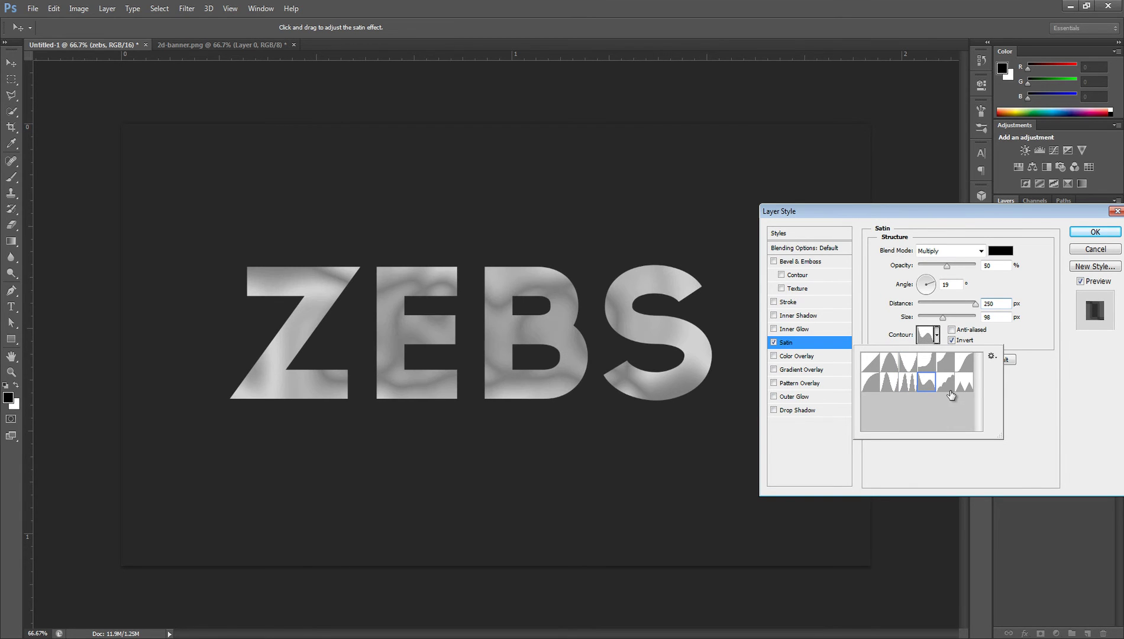
click(945, 362)
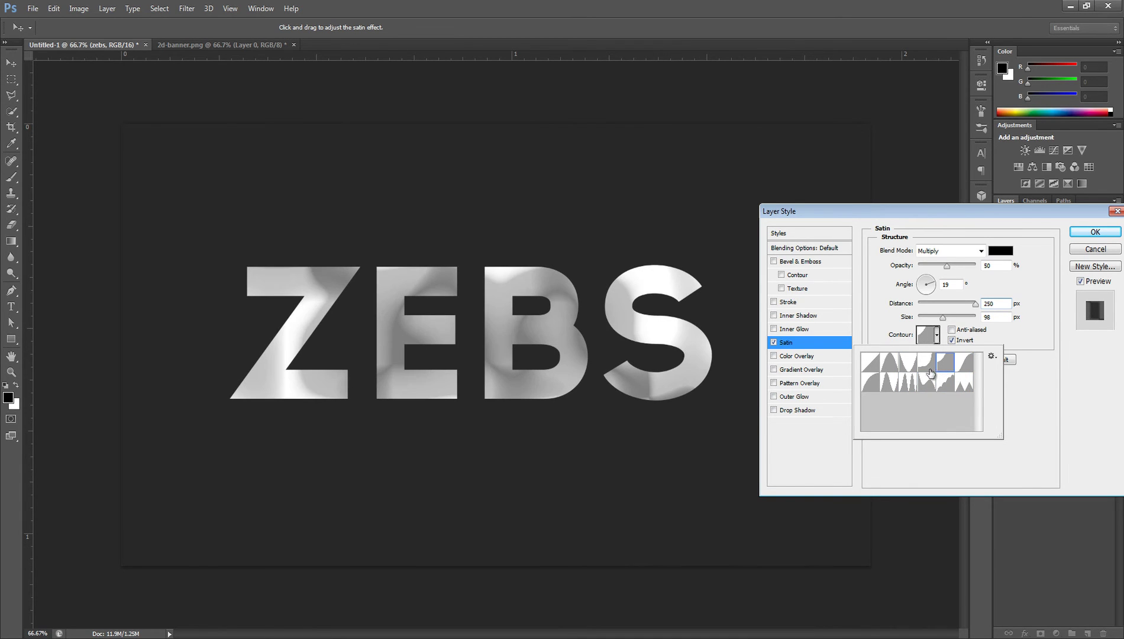
click(874, 392)
click(895, 386)
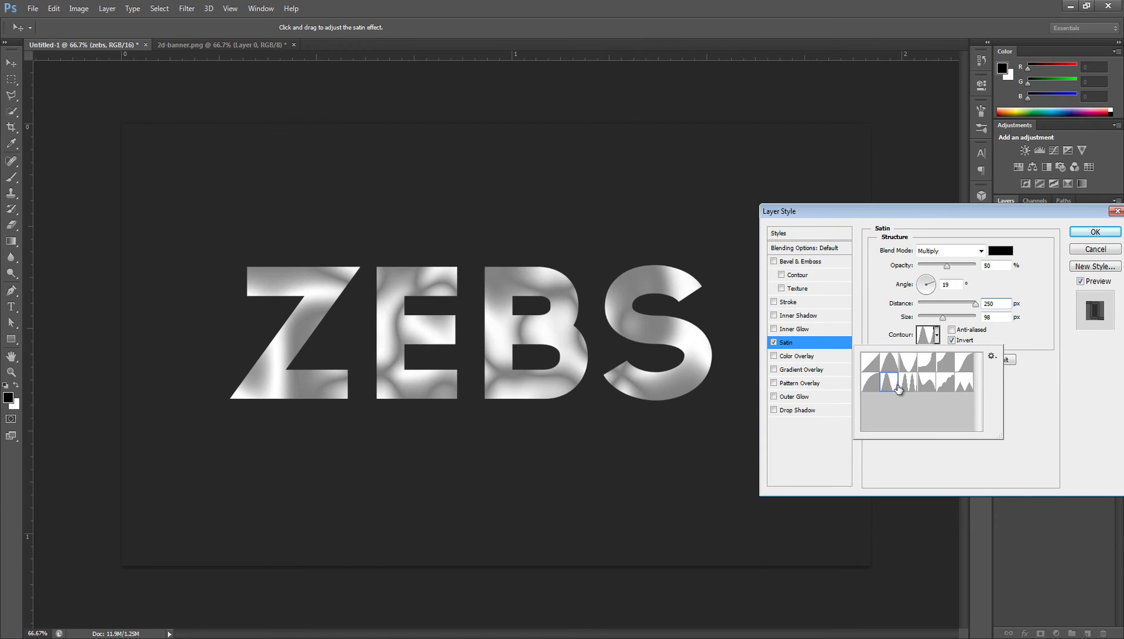
- Try a Satin distance of 4 px, and disable the effect
click(1043, 436)
drag(976, 308, 904, 298)
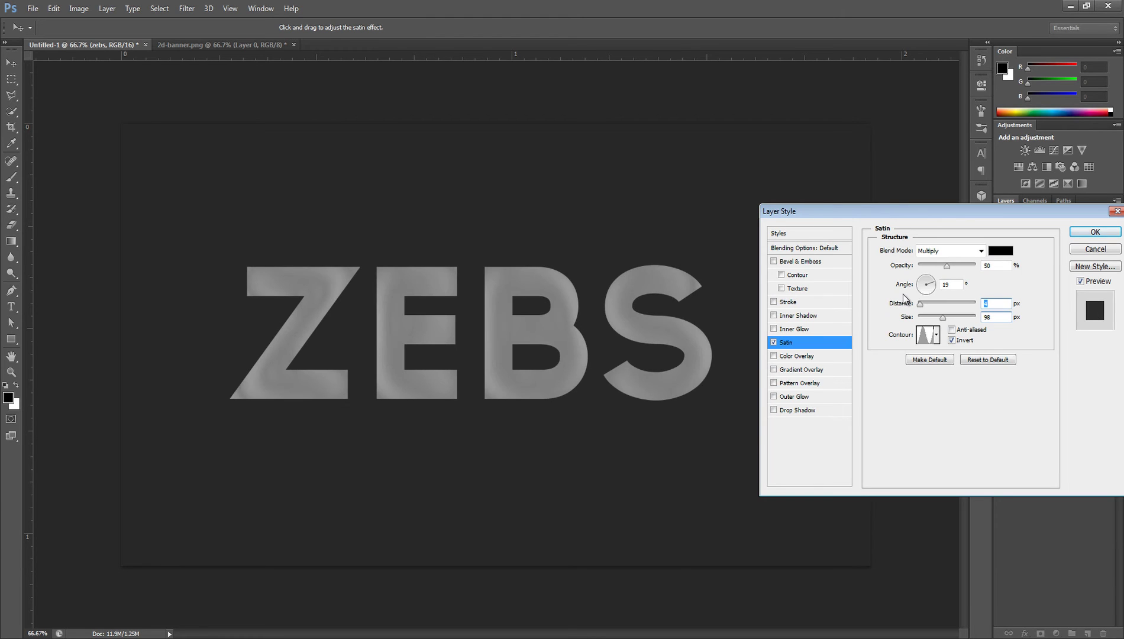
click(775, 342)
click(794, 329)
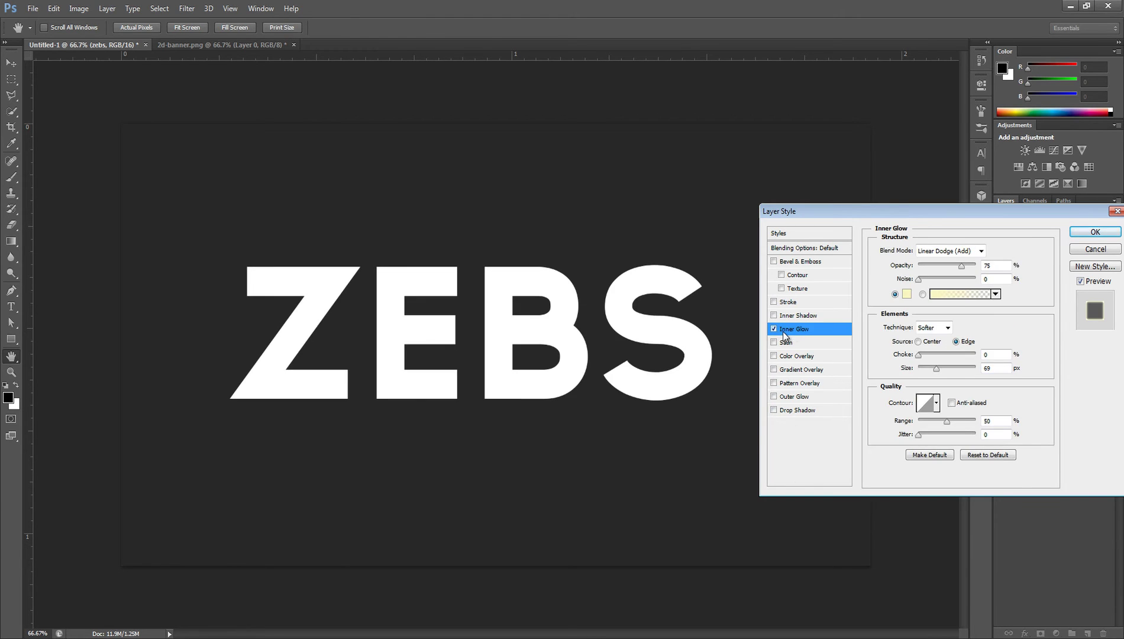
click(773, 357)
click(774, 356)
click(774, 329)
- Enable the Color Overlay on the text and change its colour to blue 0060ff
click(774, 357)
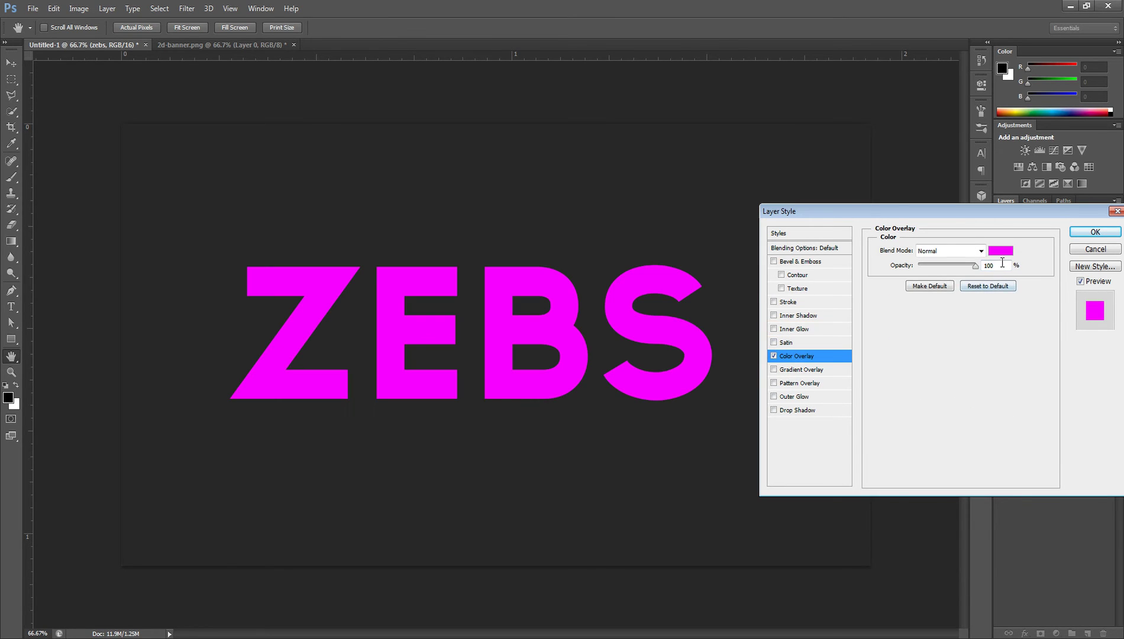
click(1001, 249)
drag(562, 326, 562, 335)
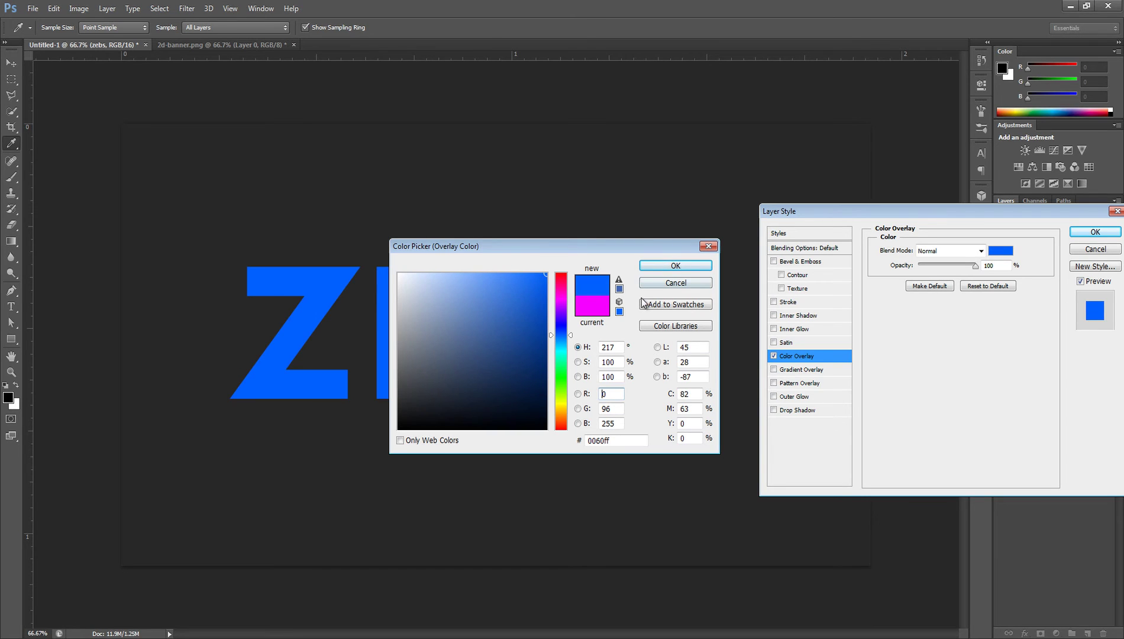
click(657, 267)
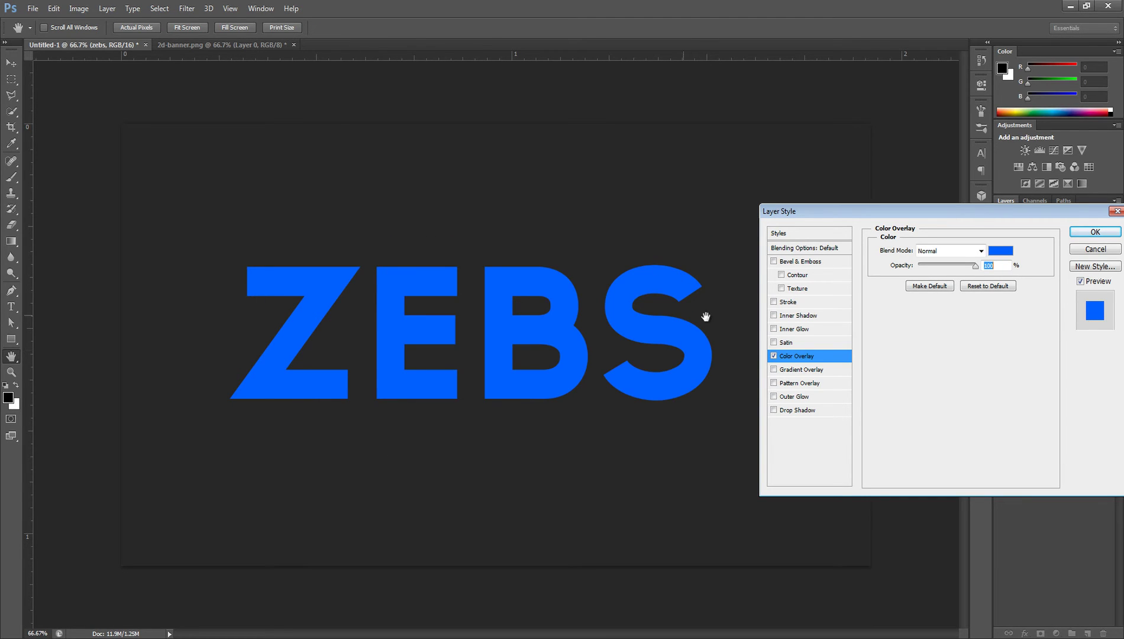
- Add an Inner Glow to the blue text and set its size to 24 px
click(794, 315)
click(774, 315)
click(773, 329)
click(784, 330)
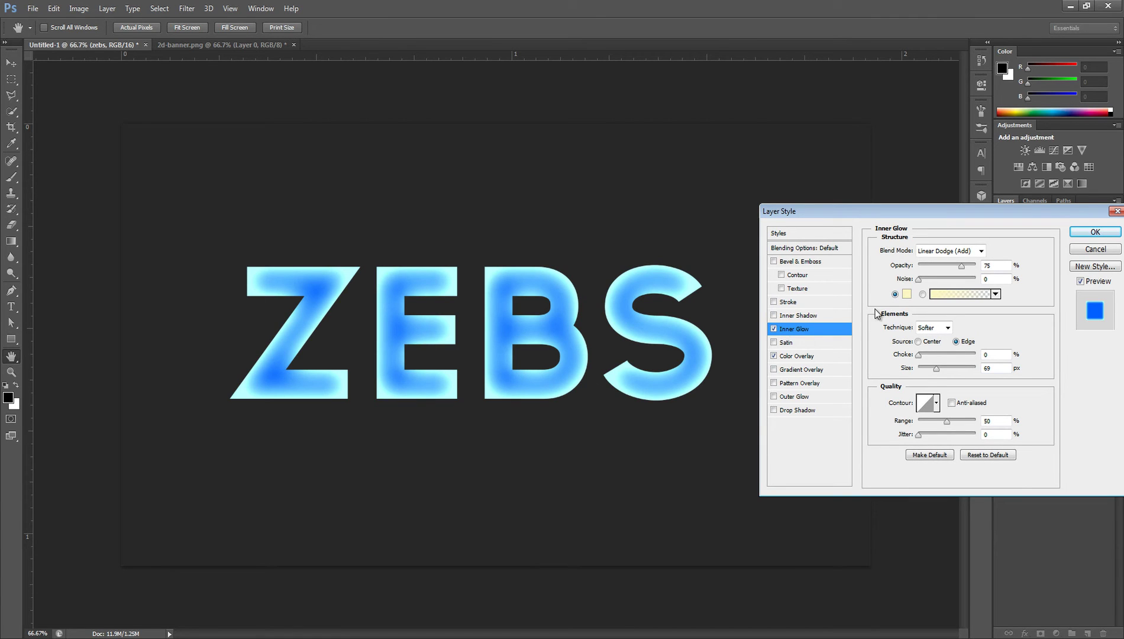
mouse_move(936, 370)
mouse_down()
mouse_move(955, 369)
mouse_move(932, 387)
mouse_move(925, 377)
mouse_up()
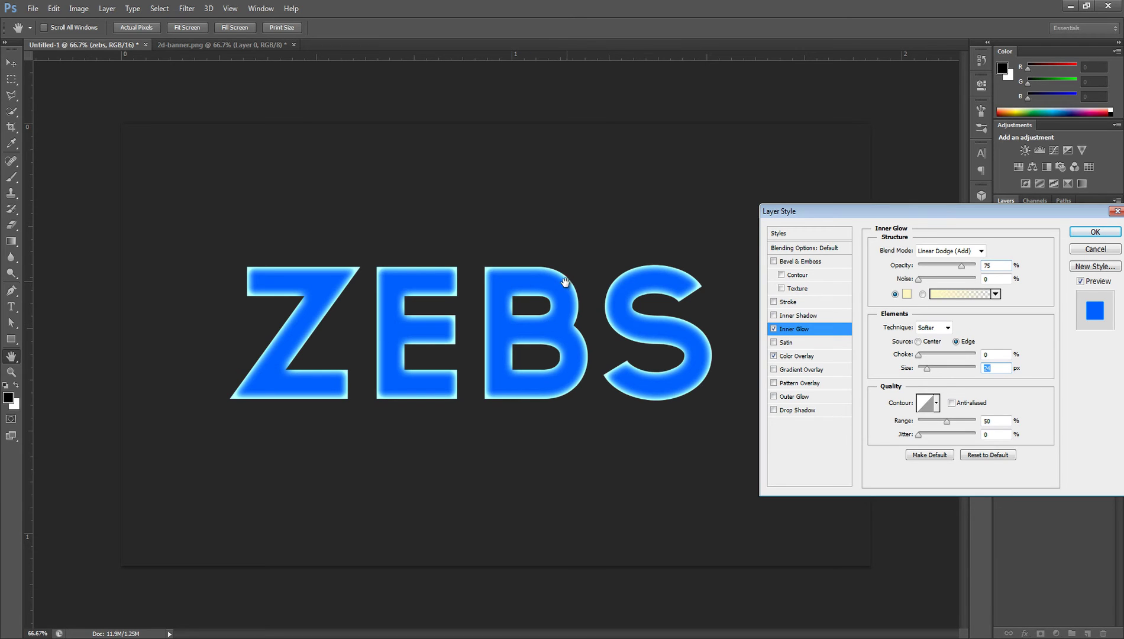
- Change the Inner Glow colour to light blue 28b3e0
click(906, 294)
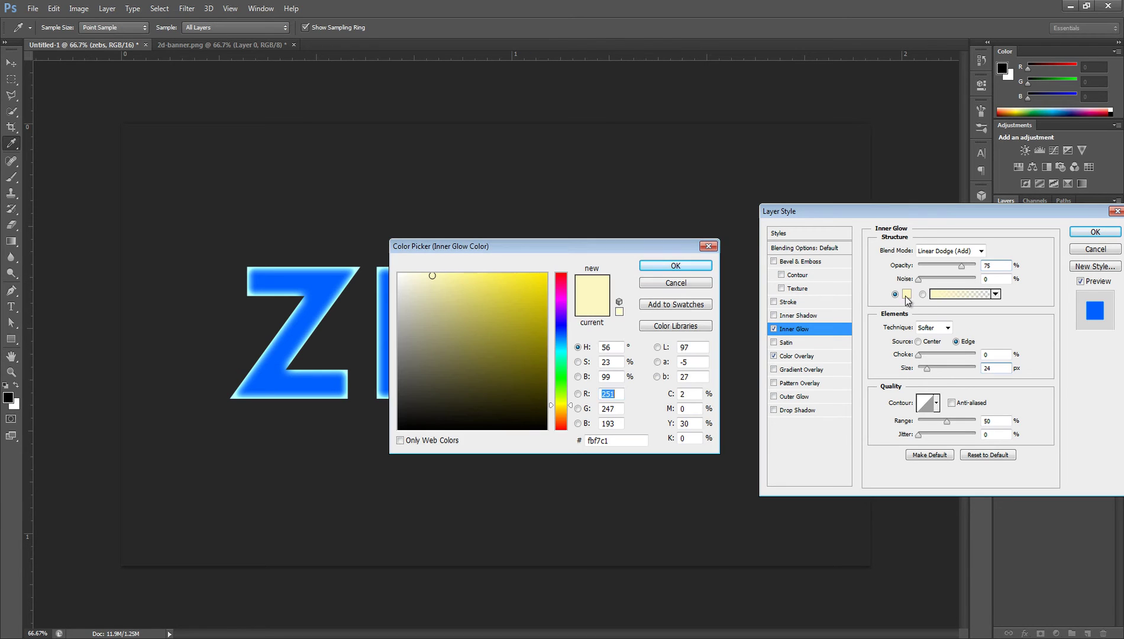
click(560, 346)
click(524, 282)
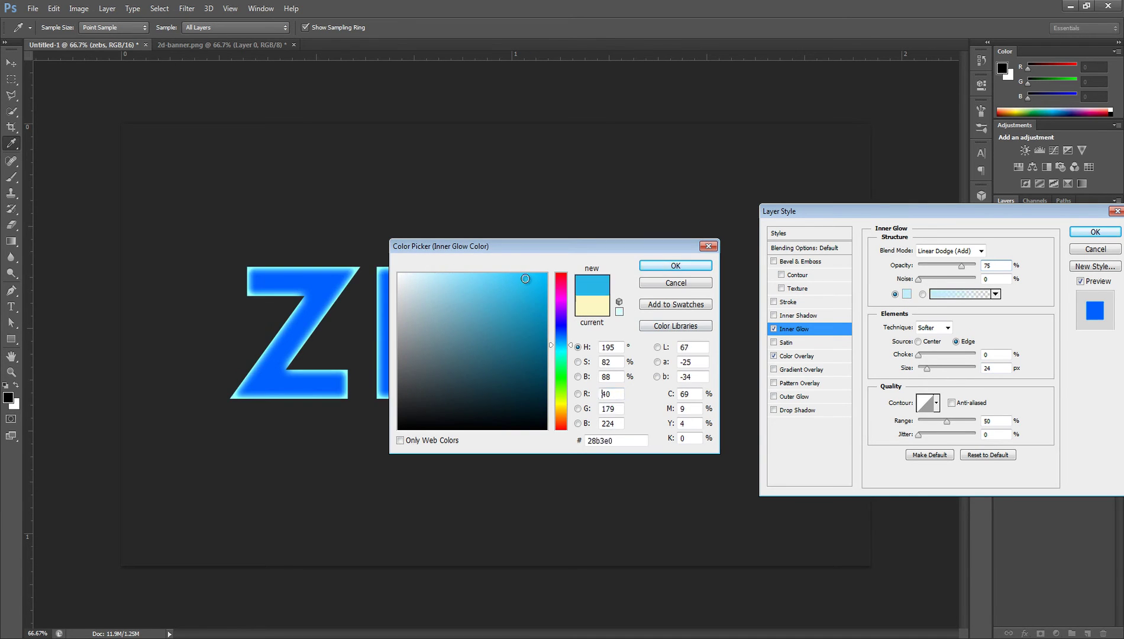
click(675, 265)
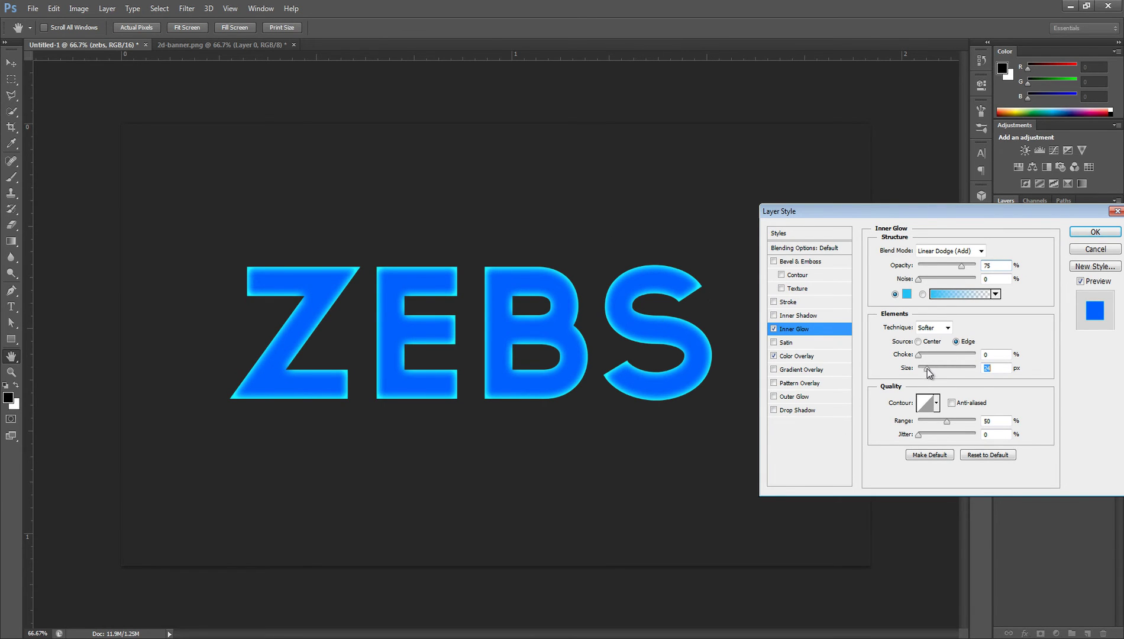
- Try smaller Inner Glow sizes, and set the size to 29 px
drag(929, 373, 926, 370)
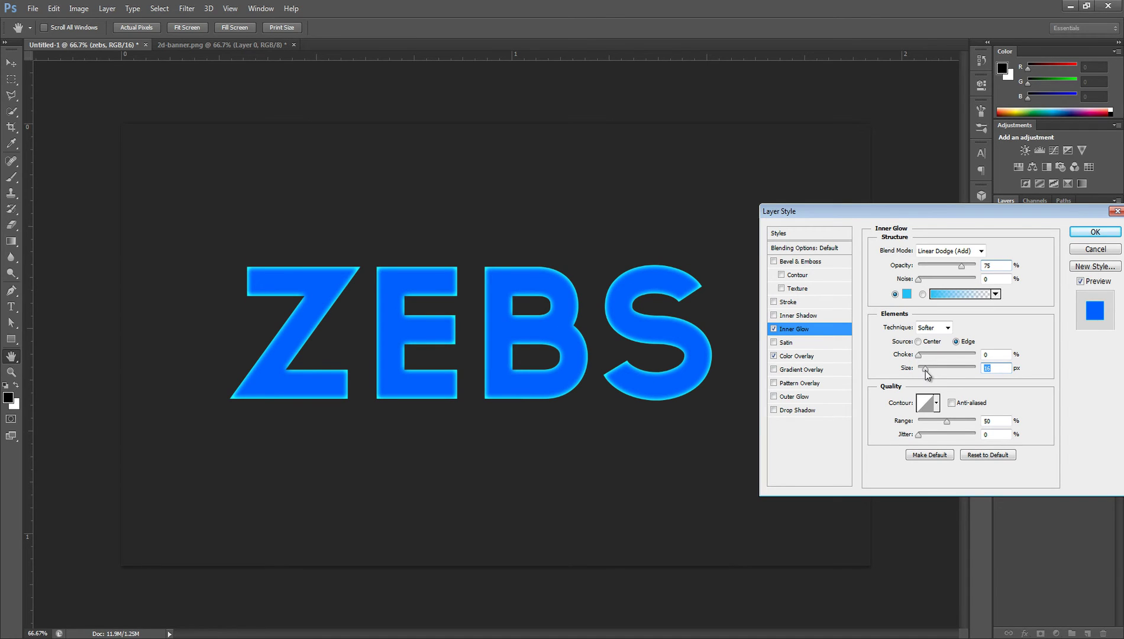
drag(926, 371, 922, 370)
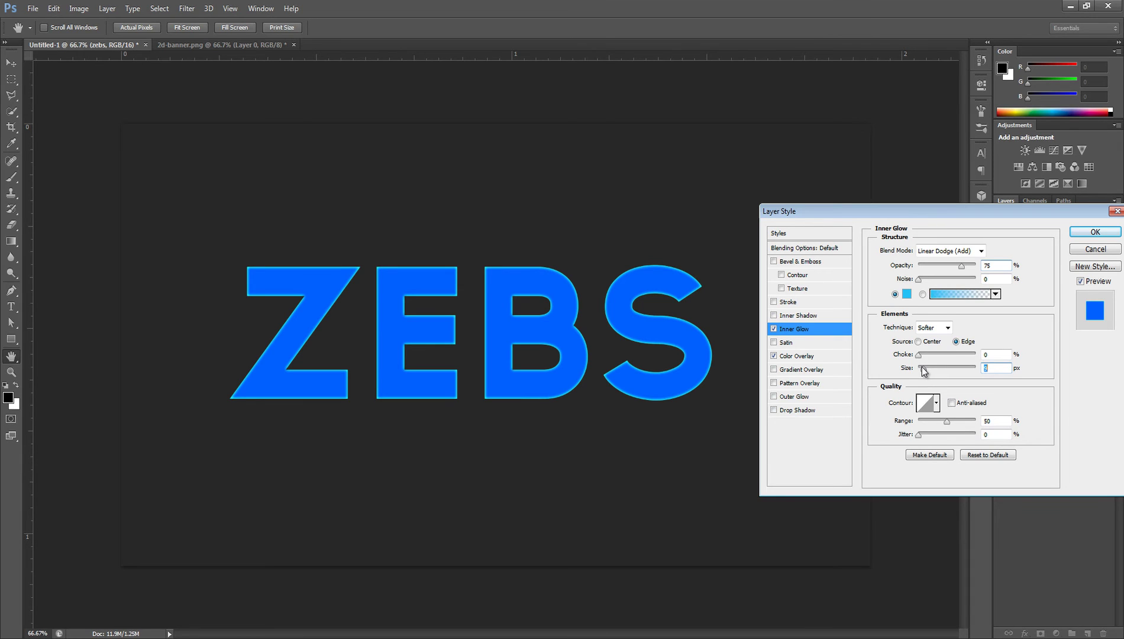
drag(923, 369, 929, 374)
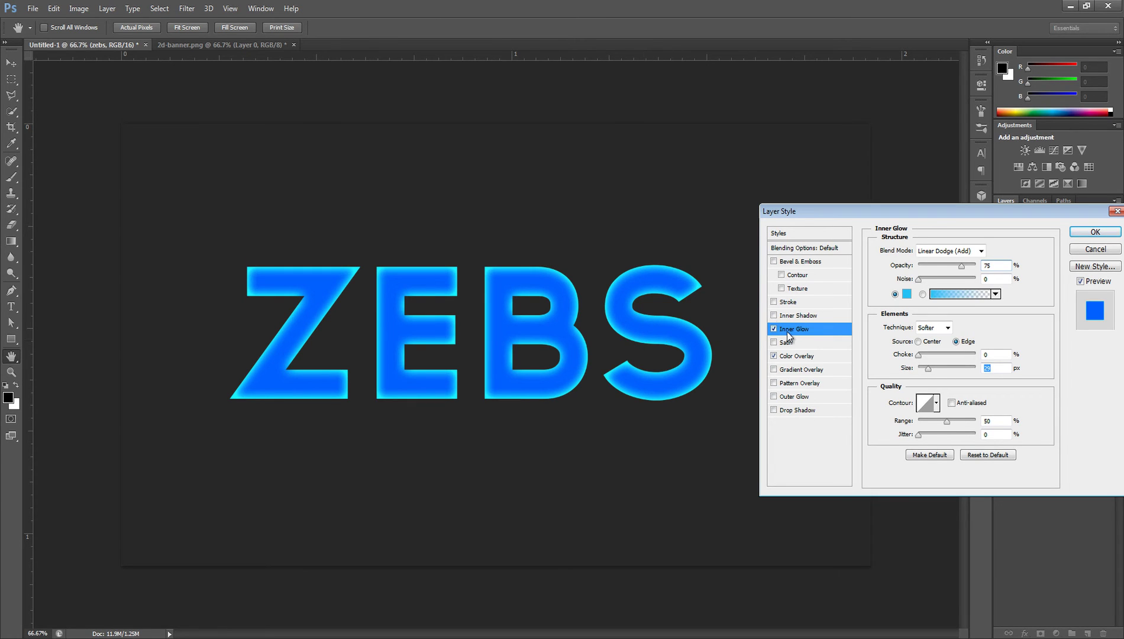
- Try Bevel & Emboss on the glowing text, and disable it together with the Inner Glow and Color Overlay
click(774, 261)
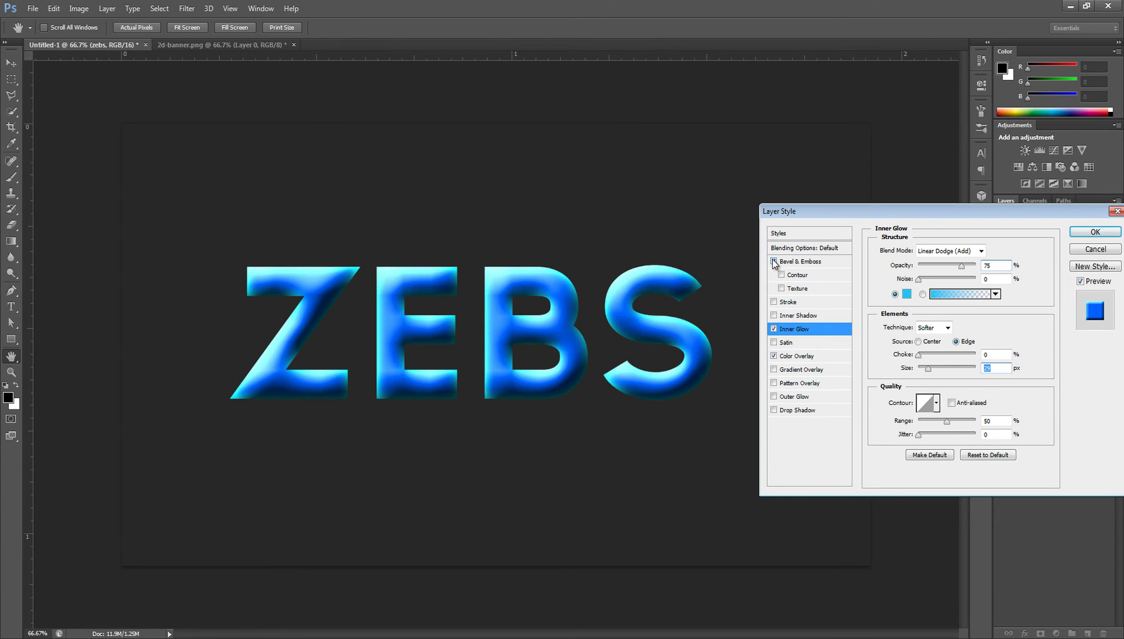
click(773, 262)
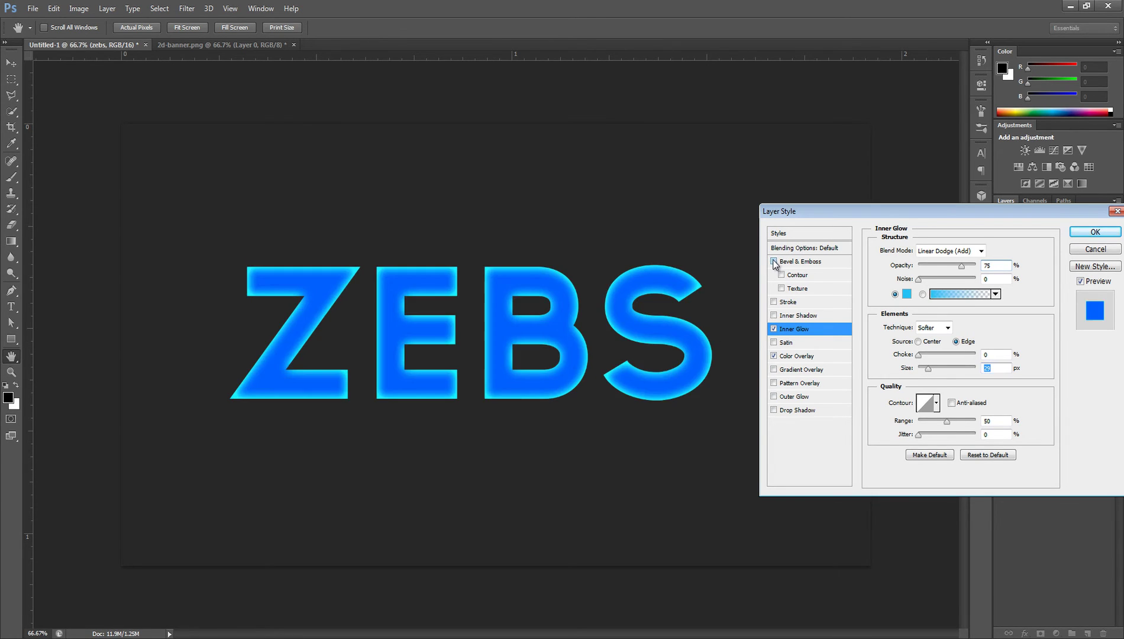
click(774, 329)
click(774, 356)
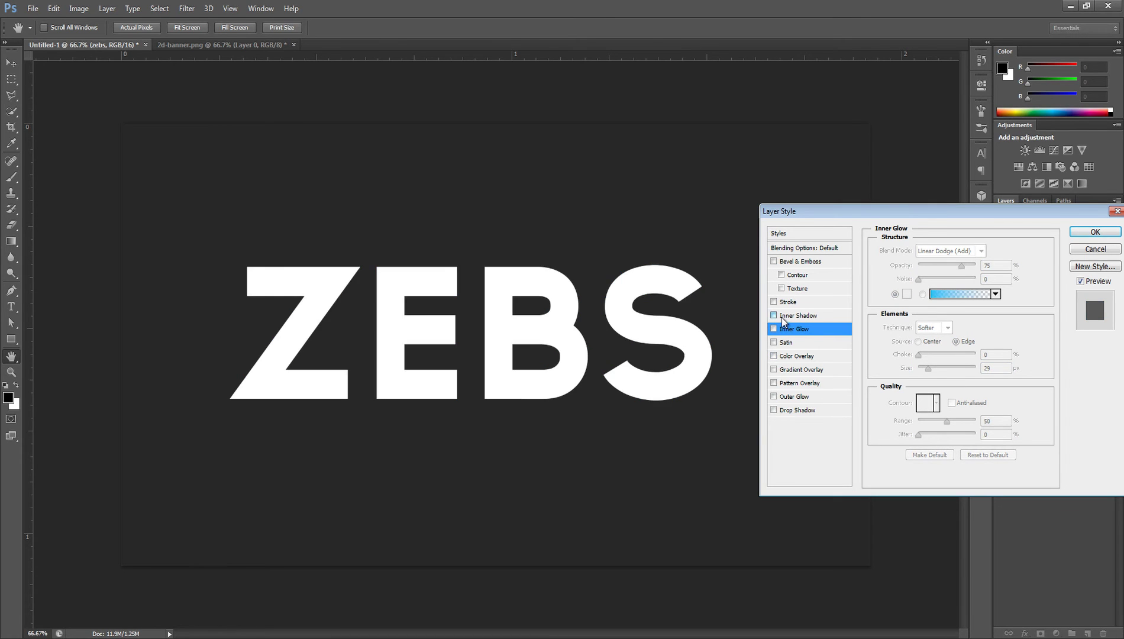
- Apply an Inner Shadow to the text with a distance of 17 px and a size of 24 px
click(781, 317)
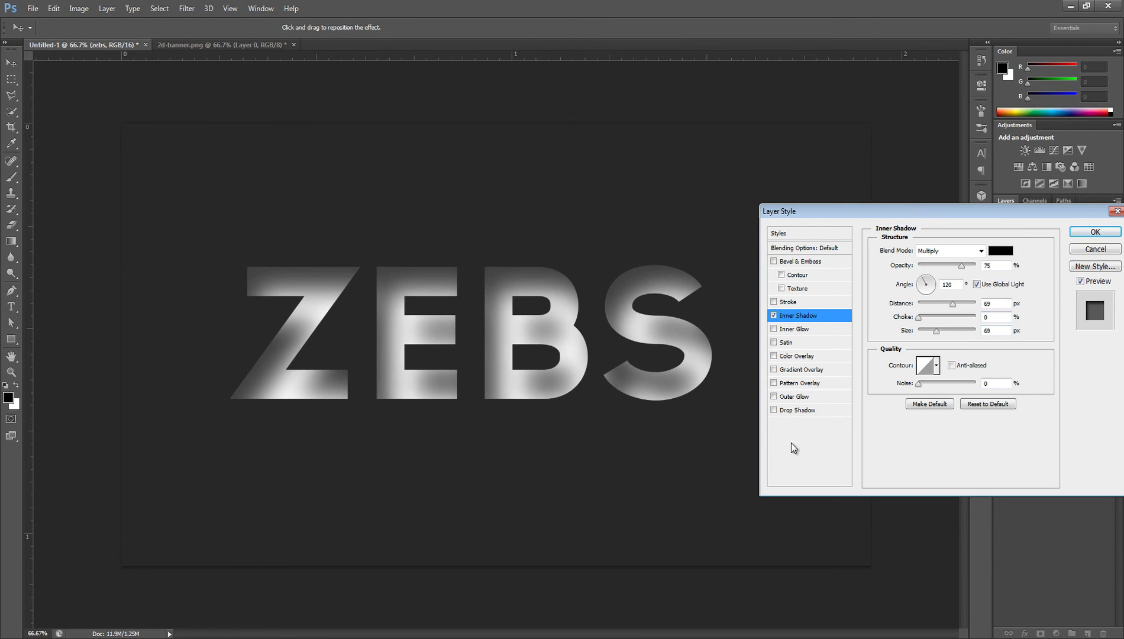
drag(936, 333, 934, 302)
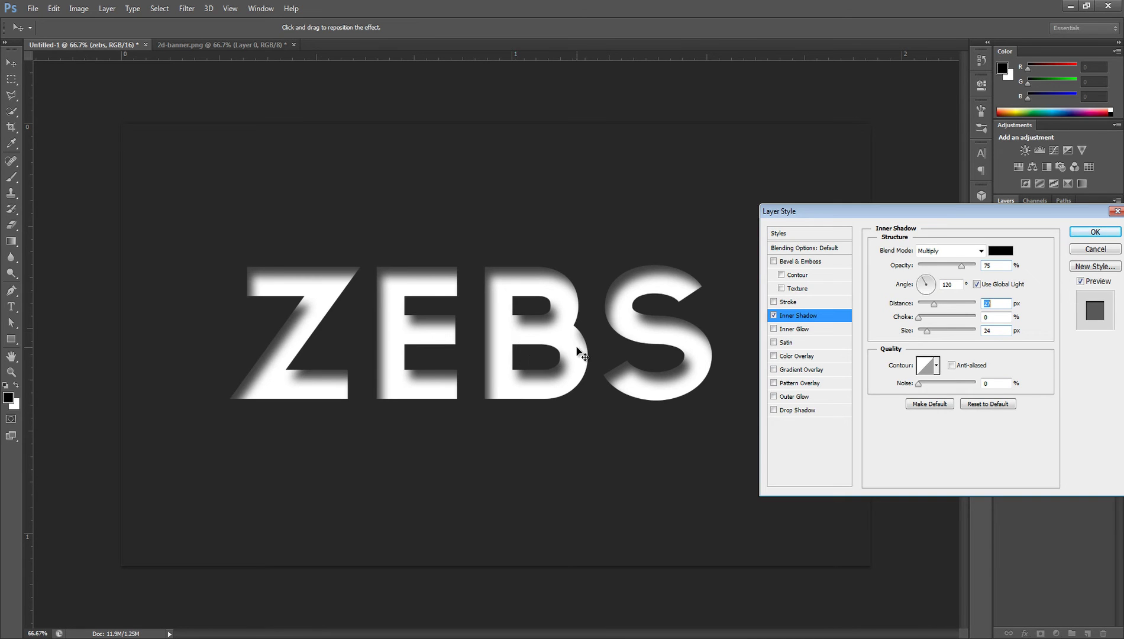
drag(926, 332, 930, 305)
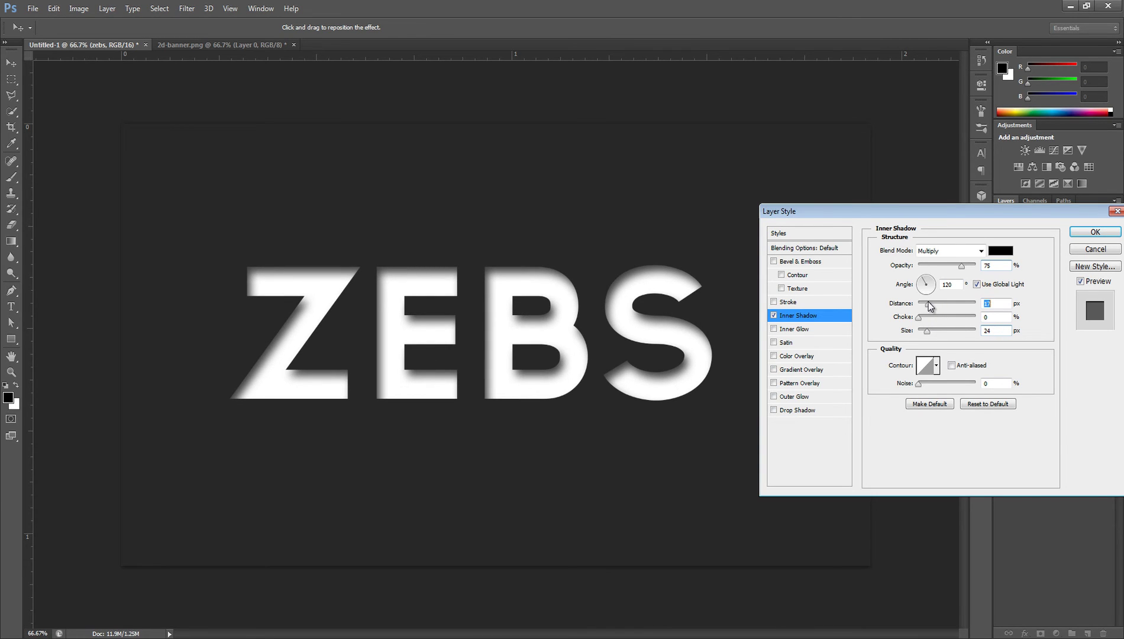
- Try several contour presets on the Inner Shadow, and return to the linear contour
click(937, 365)
click(911, 415)
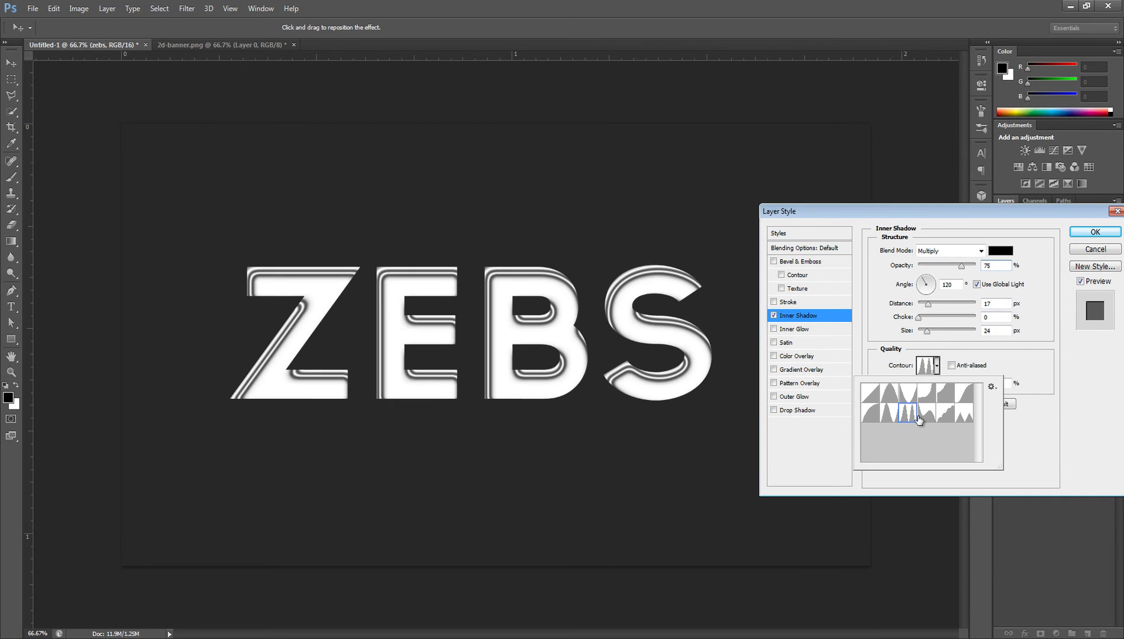
click(927, 413)
click(945, 412)
click(964, 412)
click(946, 392)
click(927, 395)
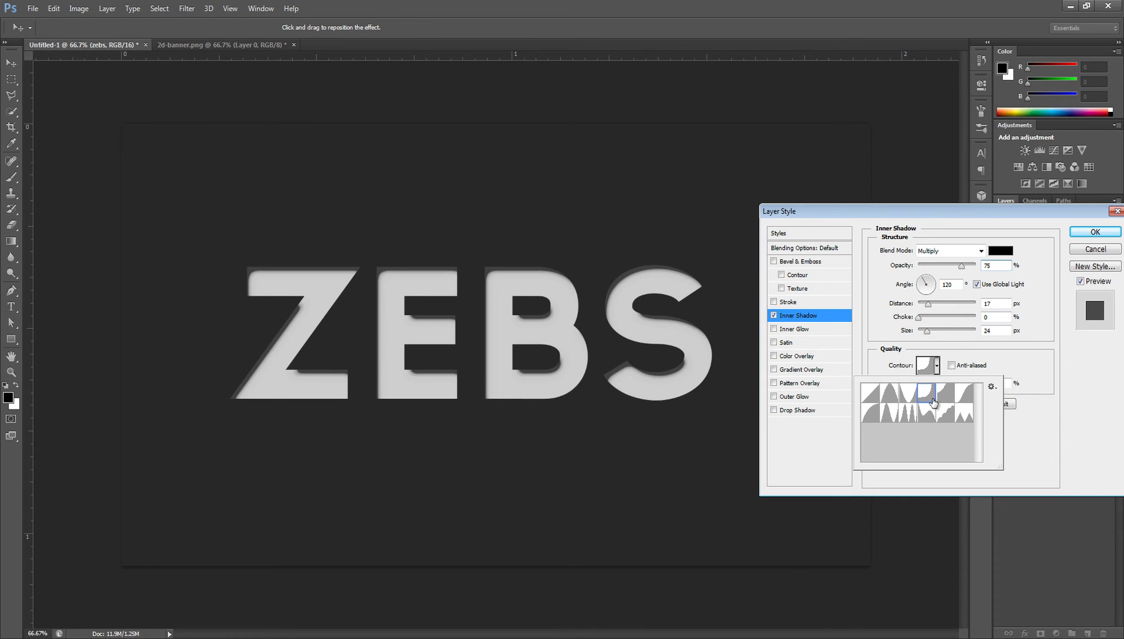
click(872, 393)
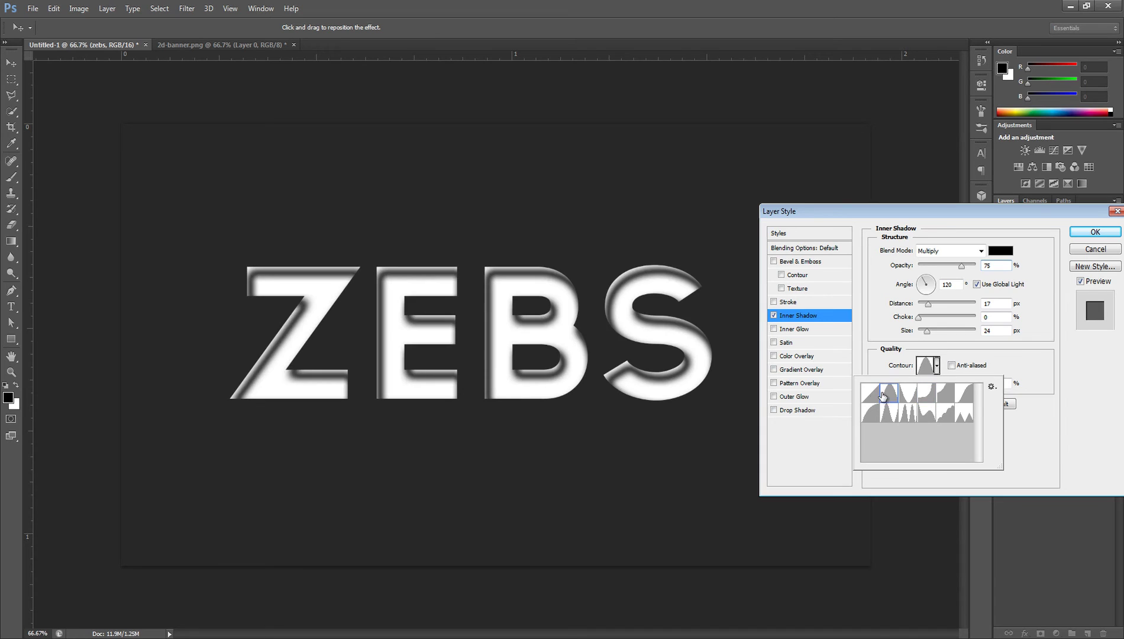
click(1053, 418)
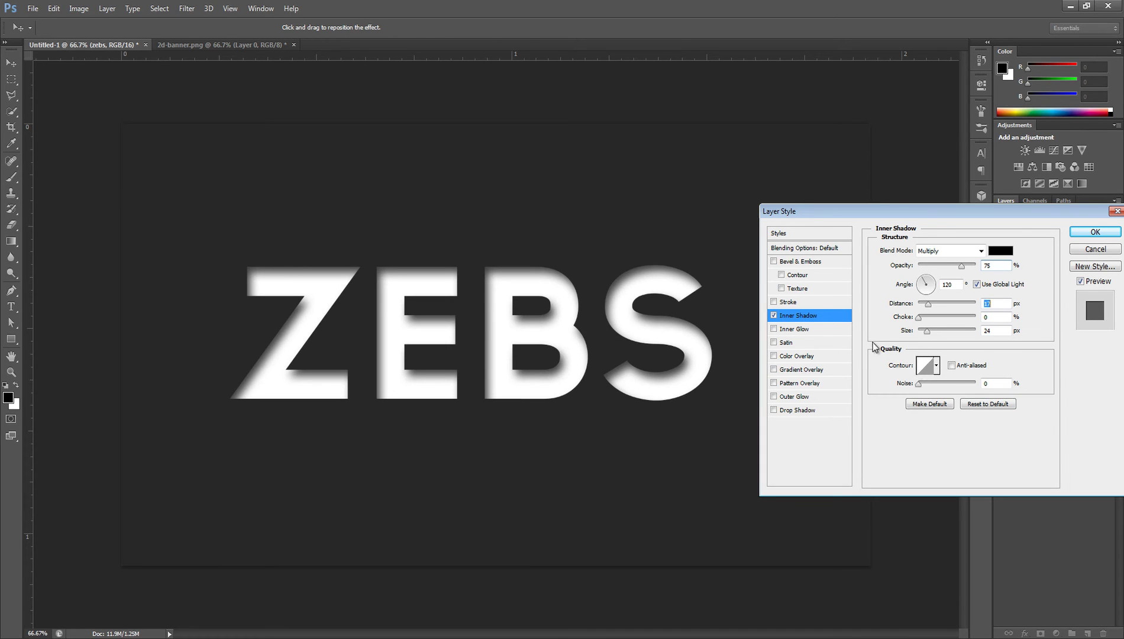
- Replace the Inner Shadow with a 9 px Stroke in bright cyan at 100% opacity
click(774, 316)
click(775, 303)
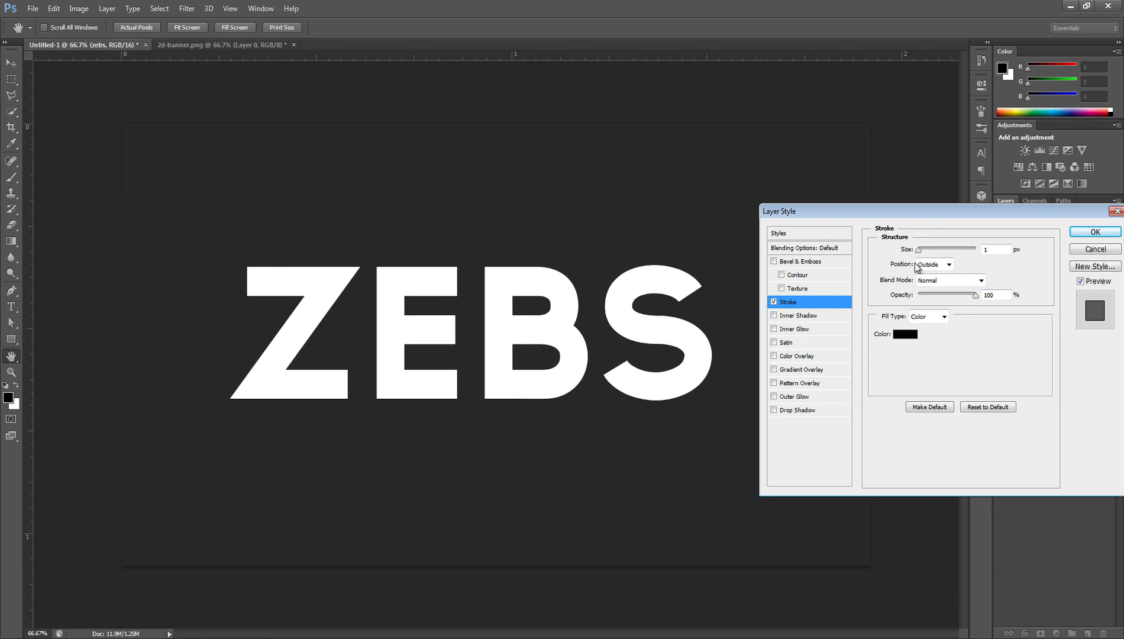
drag(920, 252, 923, 251)
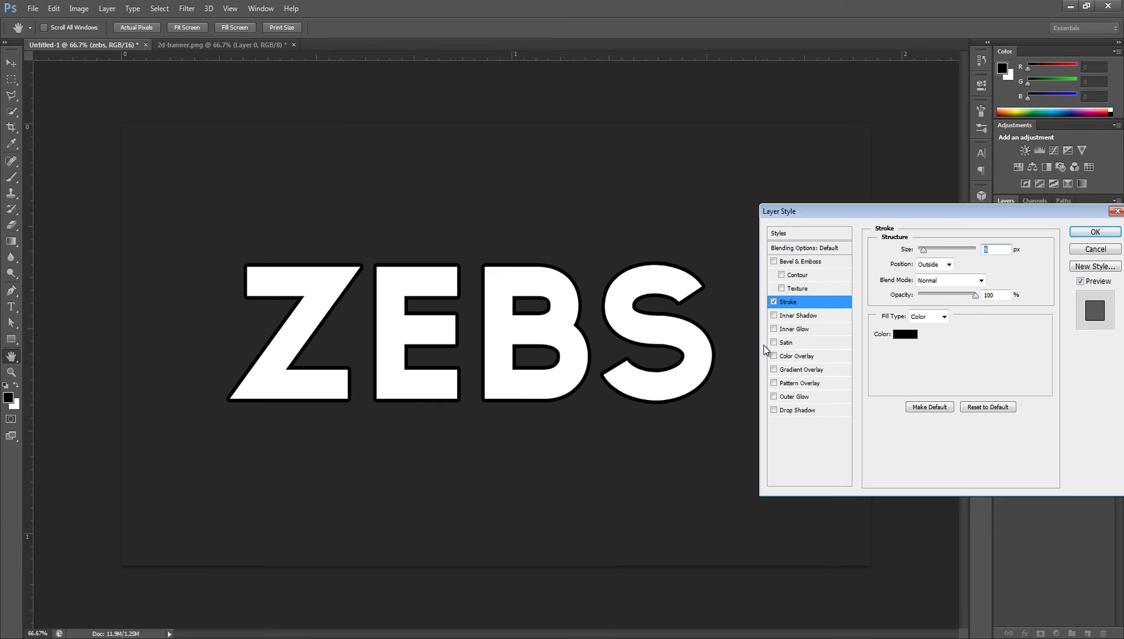
click(903, 334)
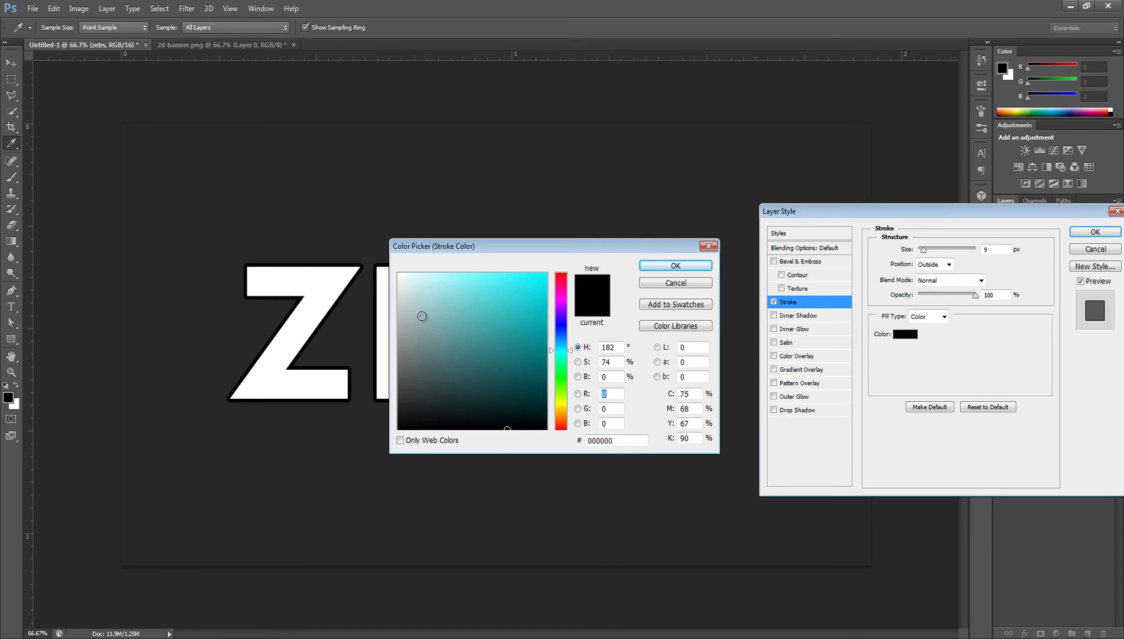
drag(424, 319, 667, 230)
click(664, 267)
drag(957, 296, 979, 296)
- Try the Inside and Center positions for the stroke, and set it back to Outside
click(933, 265)
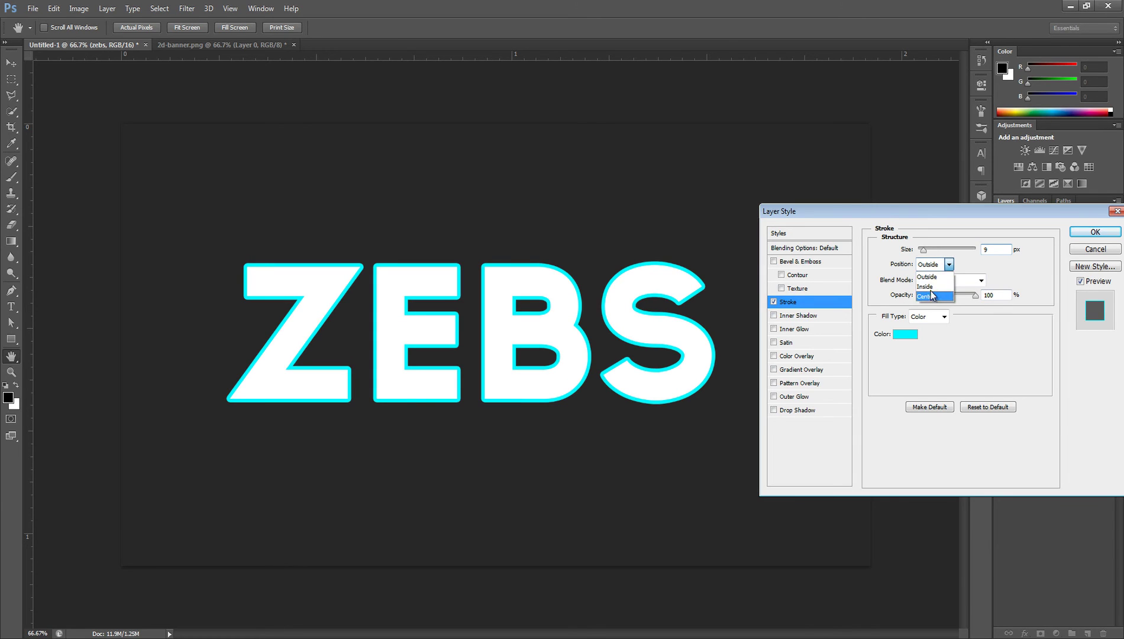
click(926, 287)
click(922, 266)
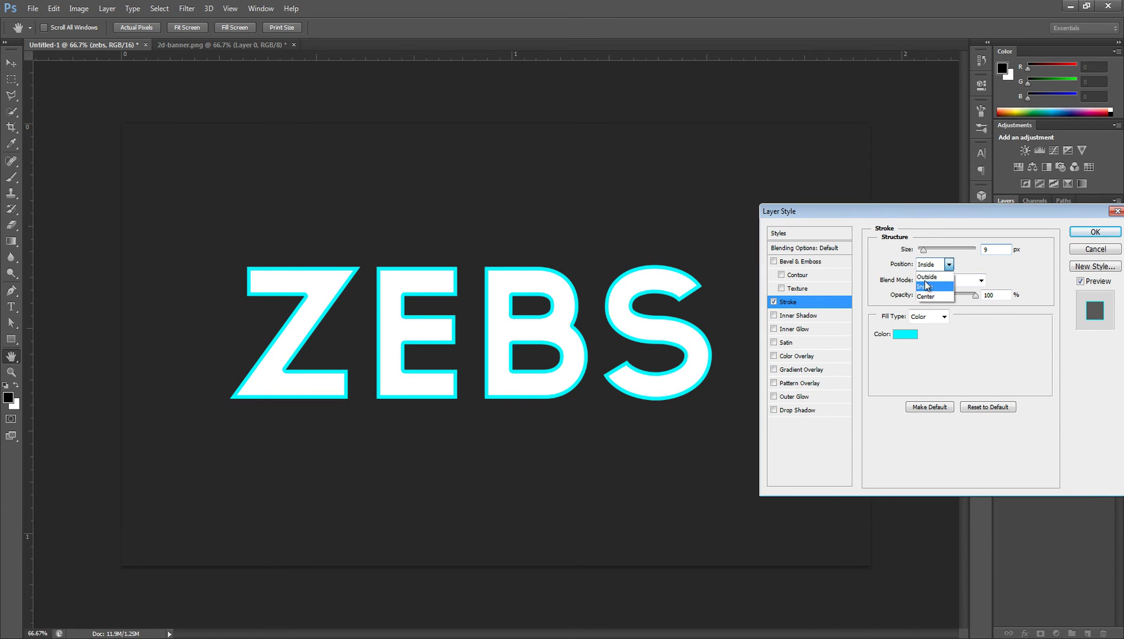
click(927, 296)
click(924, 267)
click(926, 277)
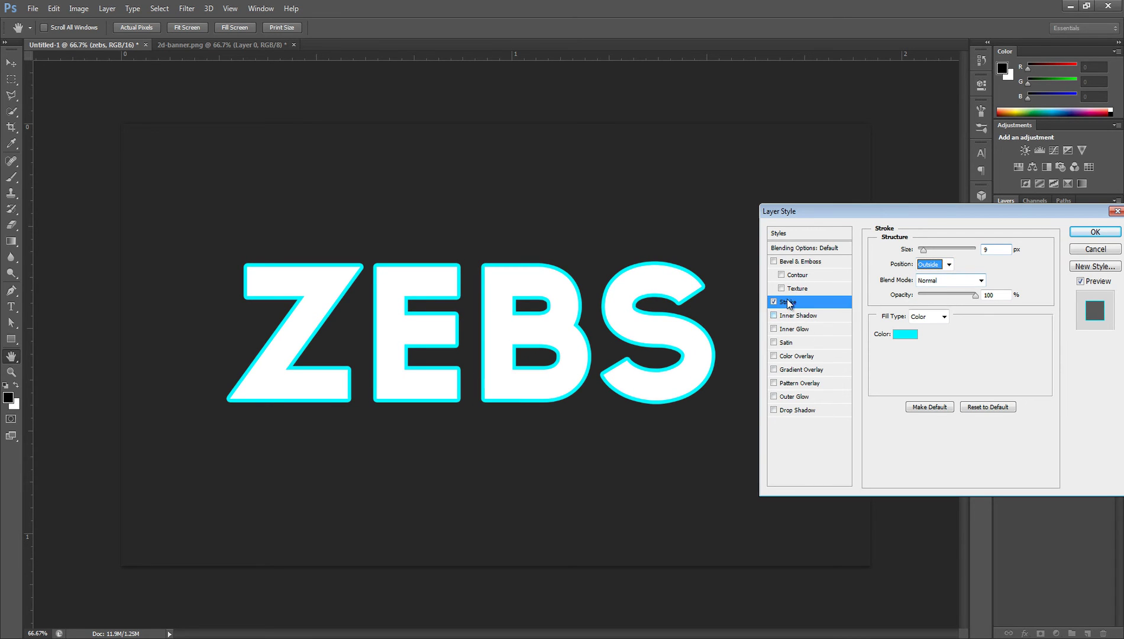
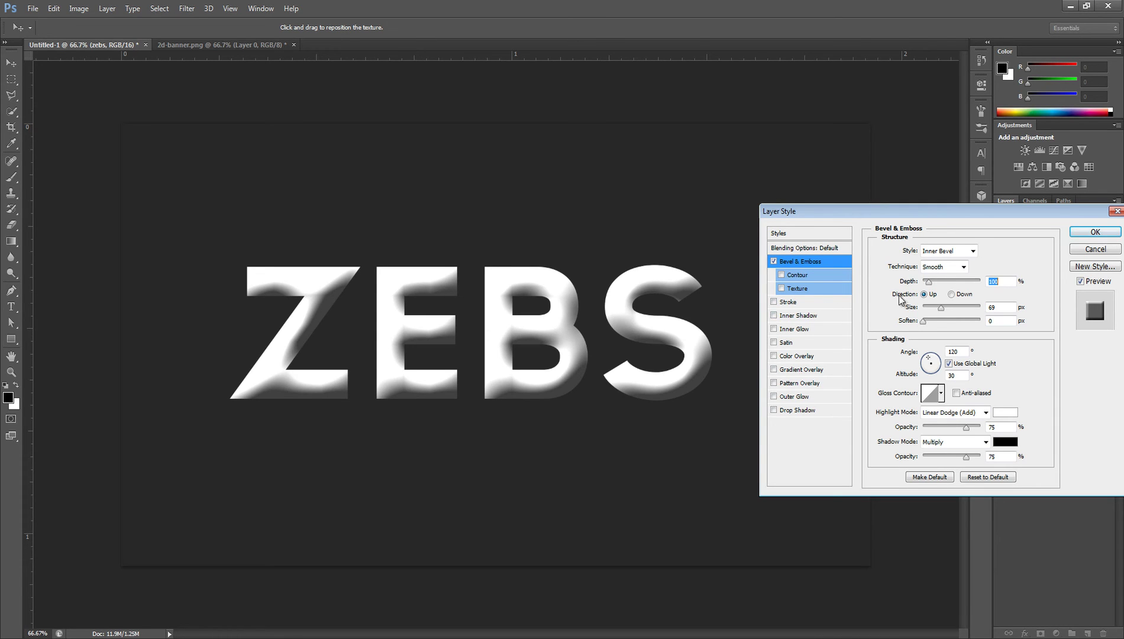
- Set the Bevel & Emboss size to 43 px, soften to 16 px and depth to 154%, trying direction Down before returning to Up
mouse_move(929, 285)
mouse_down()
mouse_move(959, 286)
mouse_move(917, 291)
mouse_move(959, 291)
mouse_move(910, 299)
mouse_move(949, 288)
mouse_move(923, 291)
mouse_move(945, 307)
mouse_move(928, 283)
mouse_up()
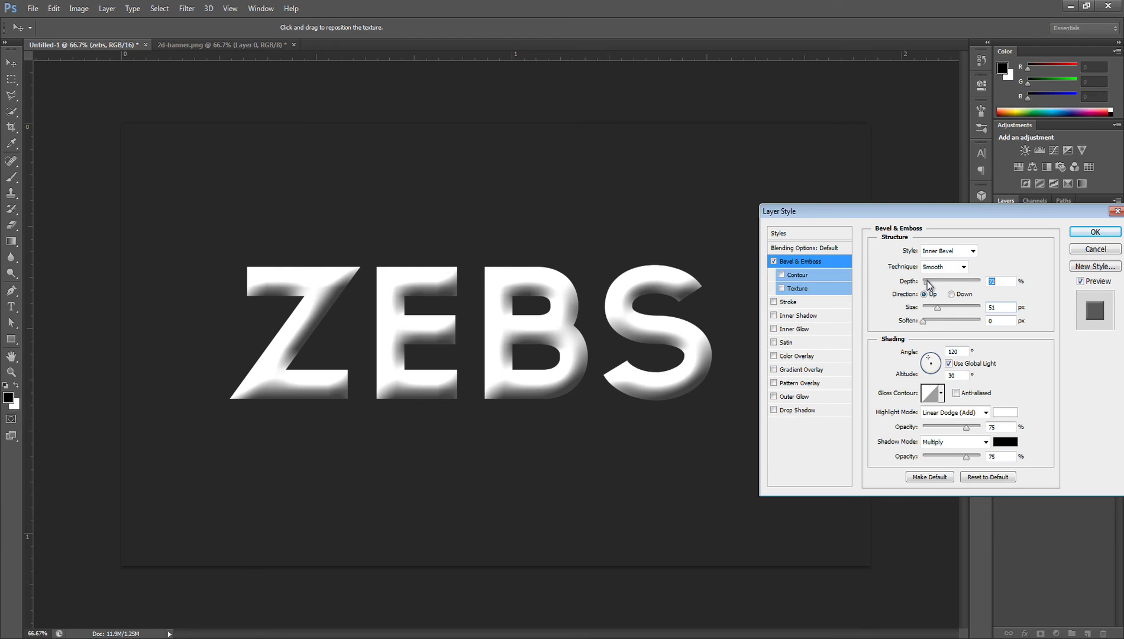
drag(938, 310, 1025, 331)
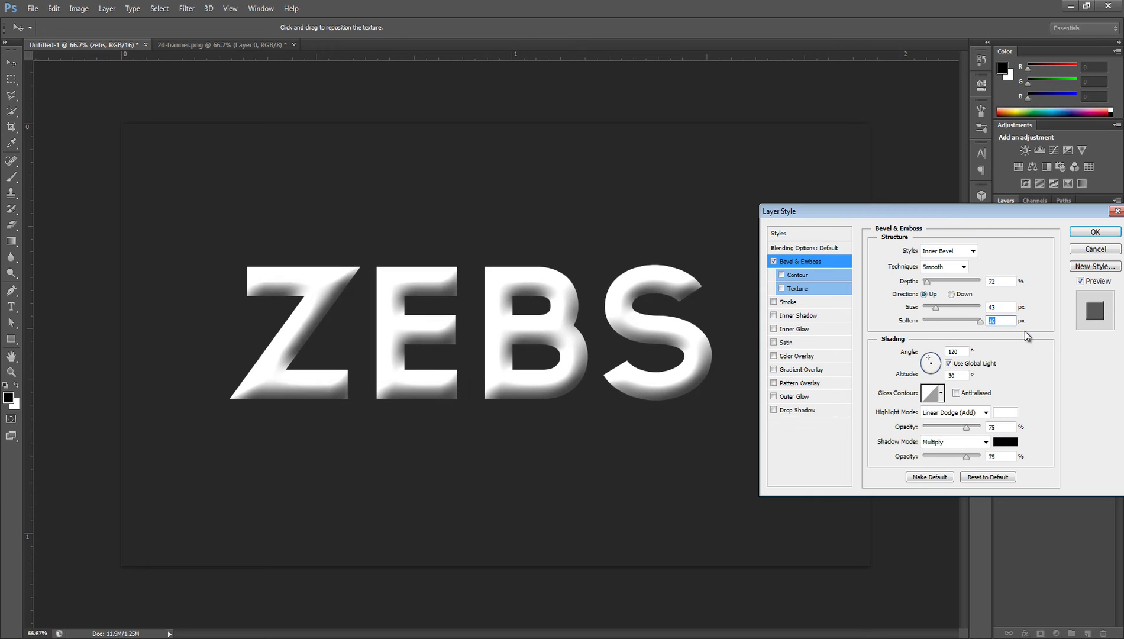
click(952, 294)
click(924, 294)
drag(929, 286, 932, 287)
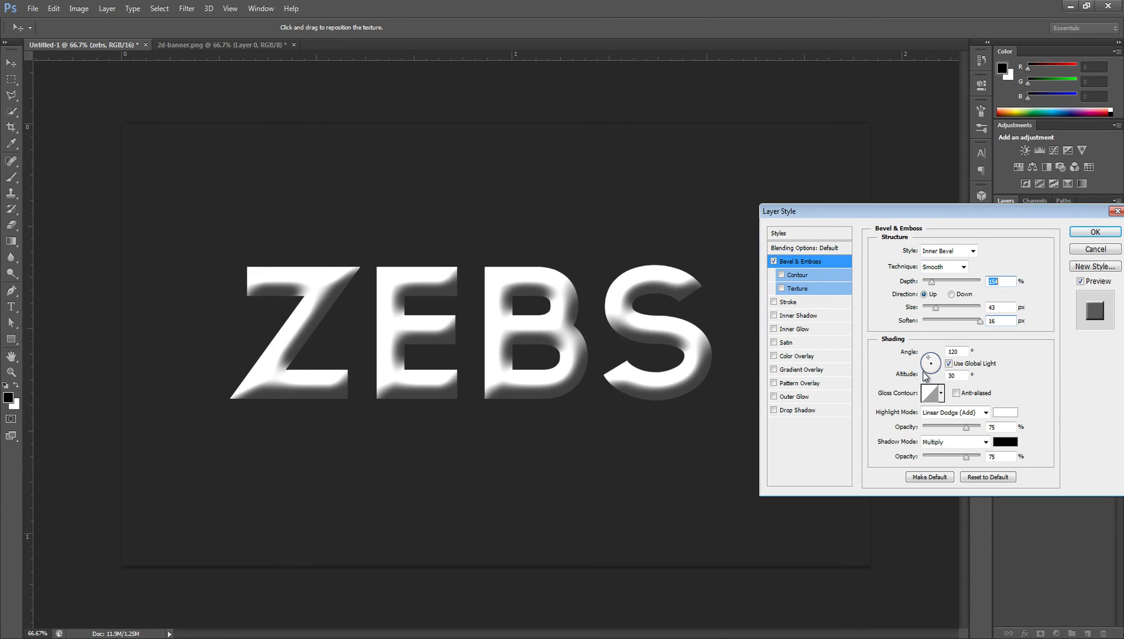
- Raise the bevel depth further, keeping the Inner Bevel style and Smooth technique
click(945, 254)
click(944, 273)
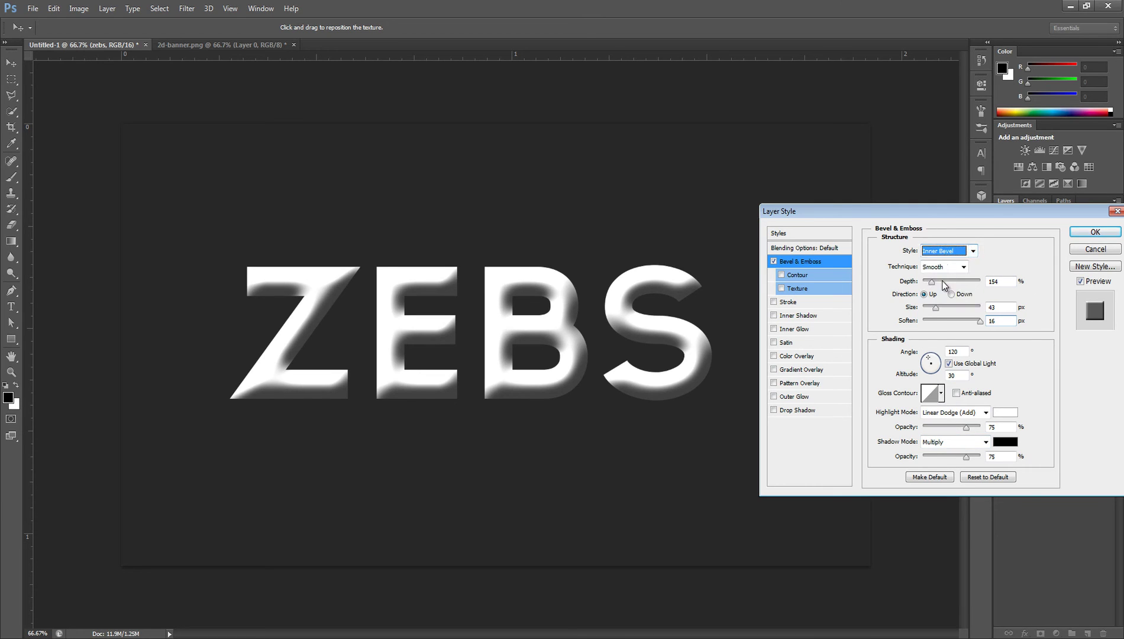
click(941, 268)
click(941, 268)
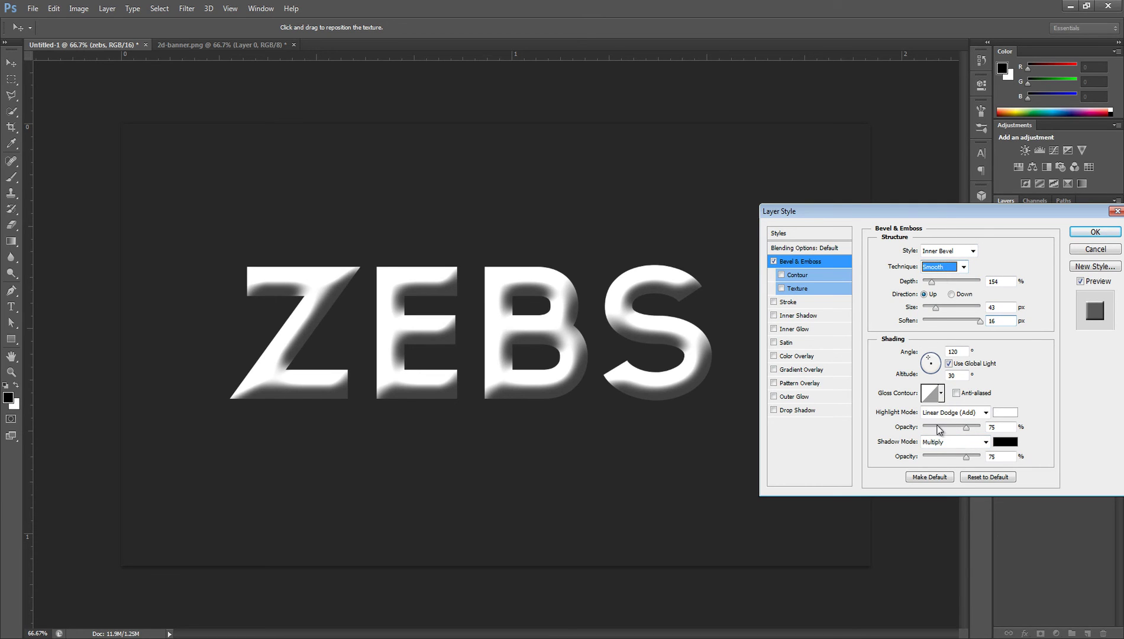
mouse_move(933, 282)
mouse_down()
mouse_move(946, 283)
mouse_move(934, 282)
mouse_up()
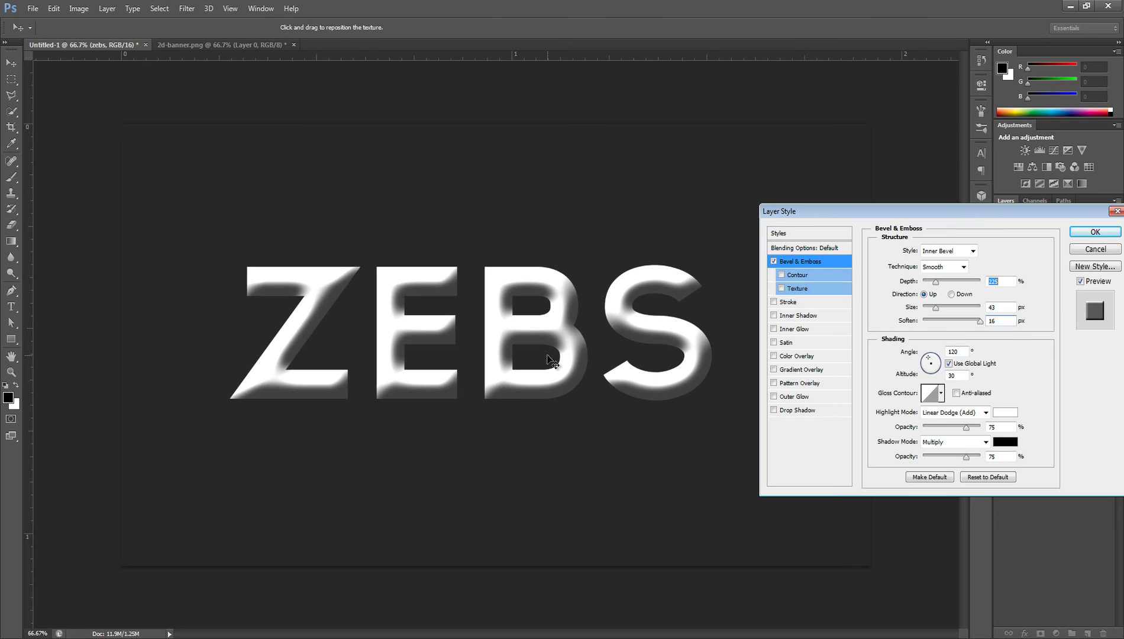
- Enable the Contour option of the bevel and open its list of contour presets
click(781, 275)
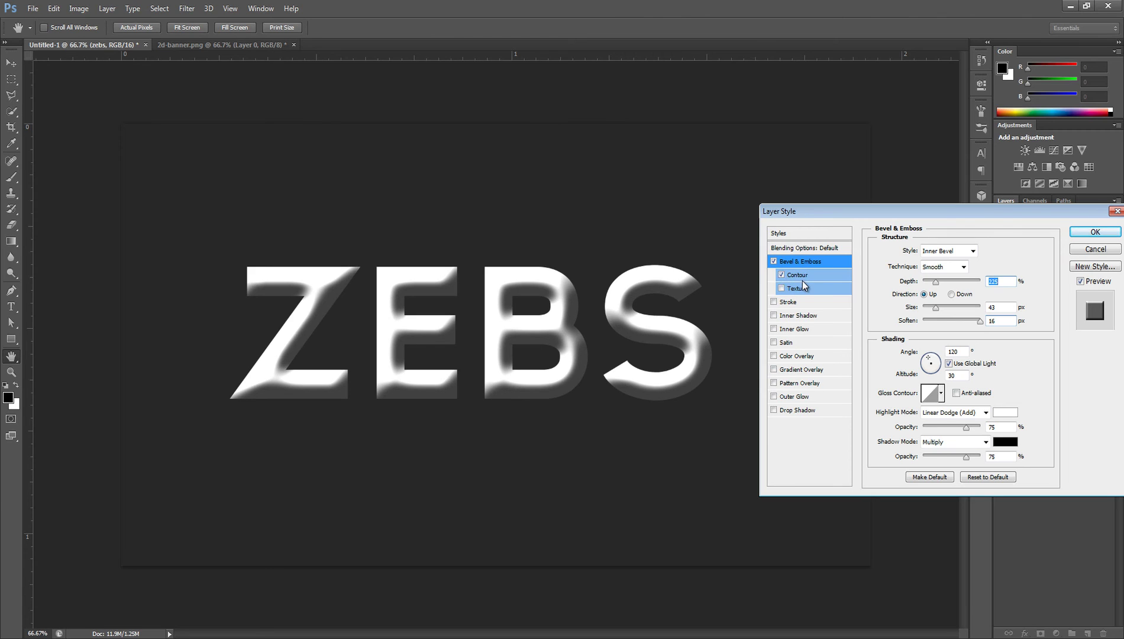
click(805, 278)
click(921, 258)
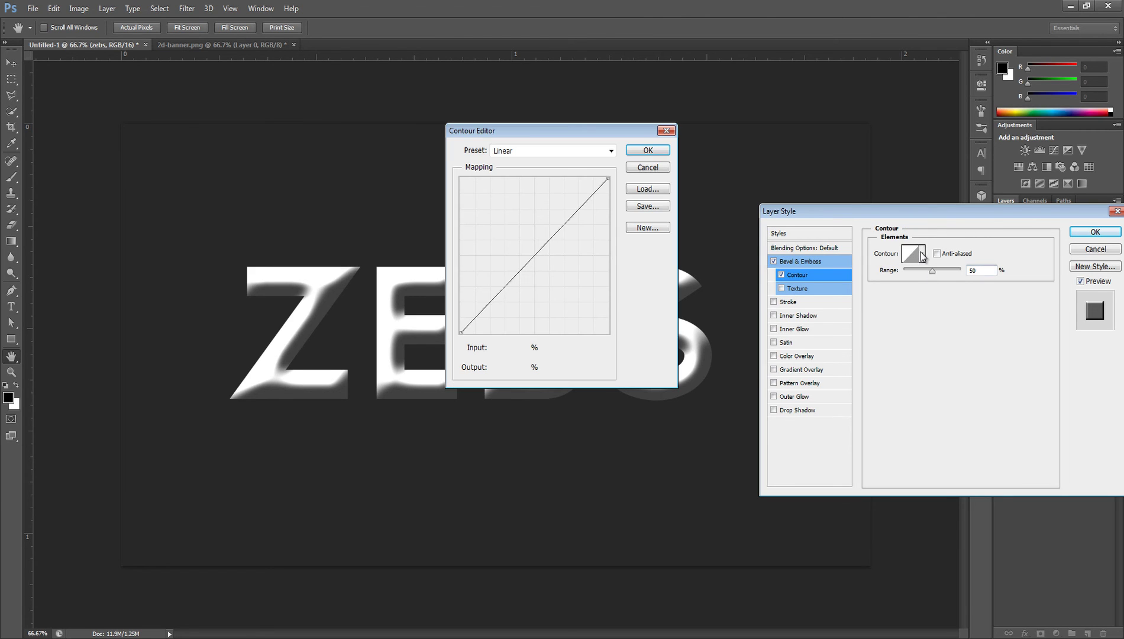
click(651, 170)
click(922, 253)
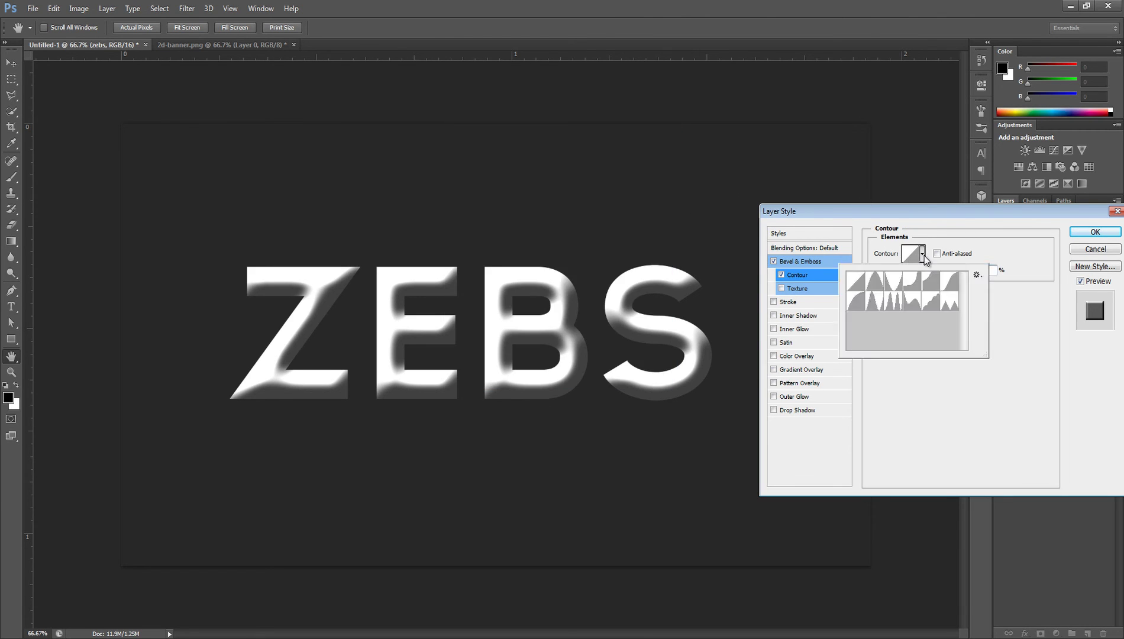
- Try several contour presets on the bevelled text, and choose the fourth preset of the first row
click(882, 301)
click(922, 309)
click(923, 308)
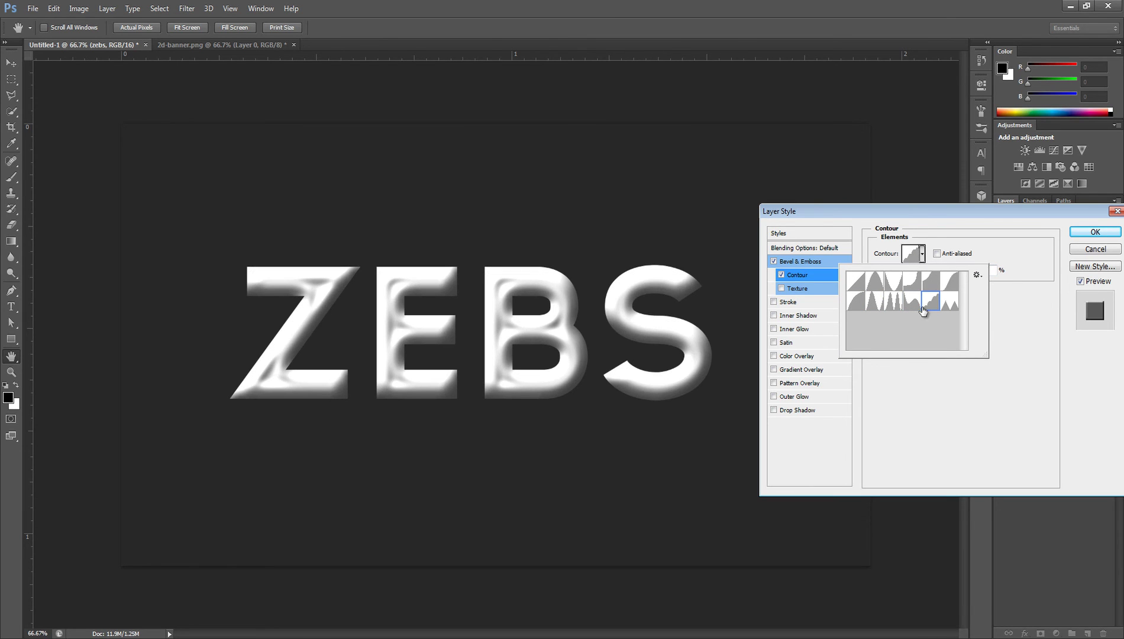
click(950, 303)
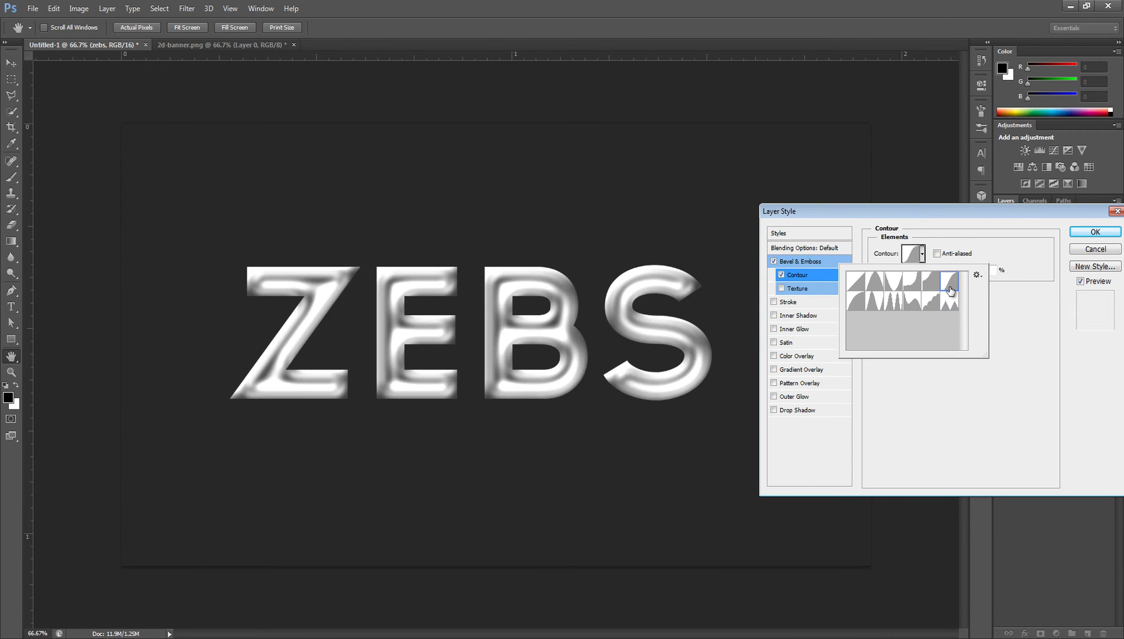
click(950, 282)
click(926, 284)
click(892, 281)
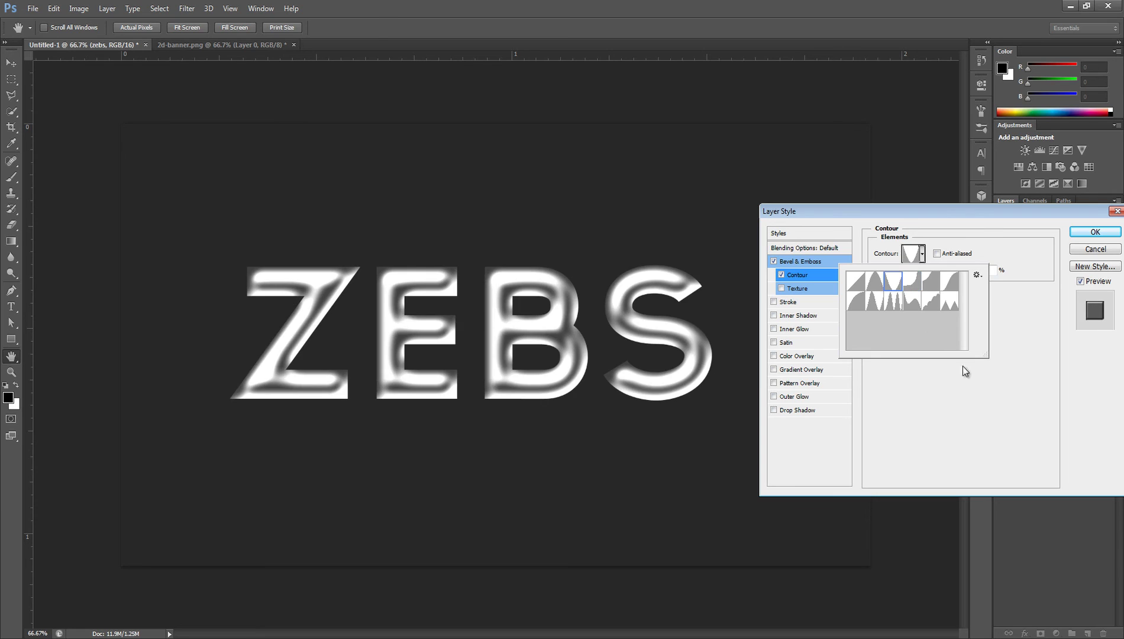
click(911, 282)
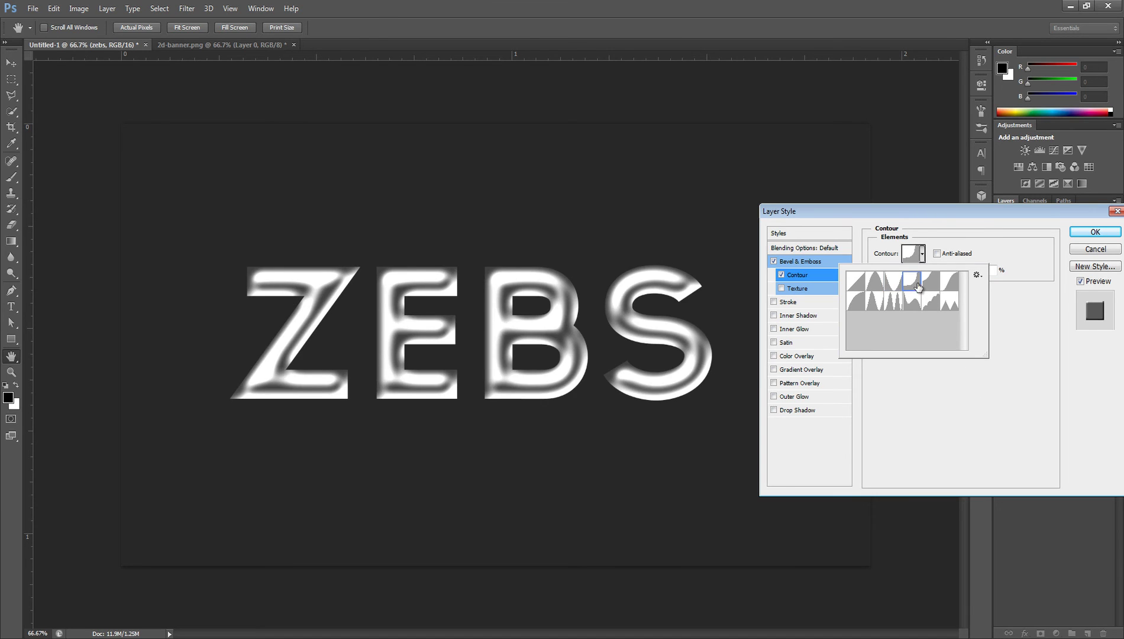
click(1036, 364)
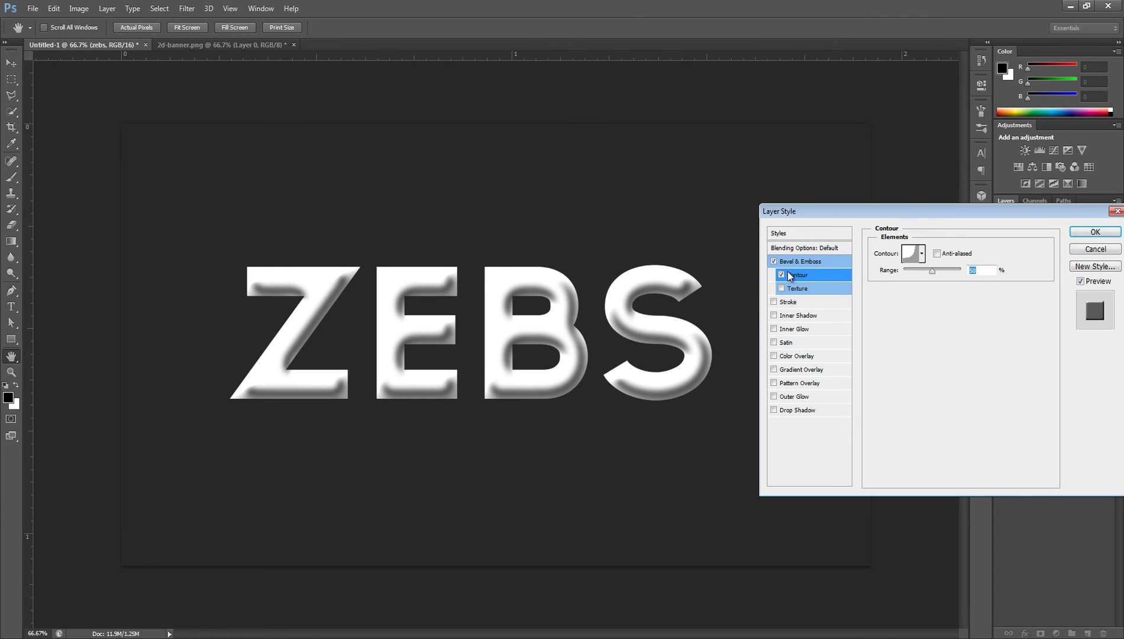
- Disable the bevel's Contour, and switch Bevel & Emboss off and back on
click(781, 275)
click(773, 260)
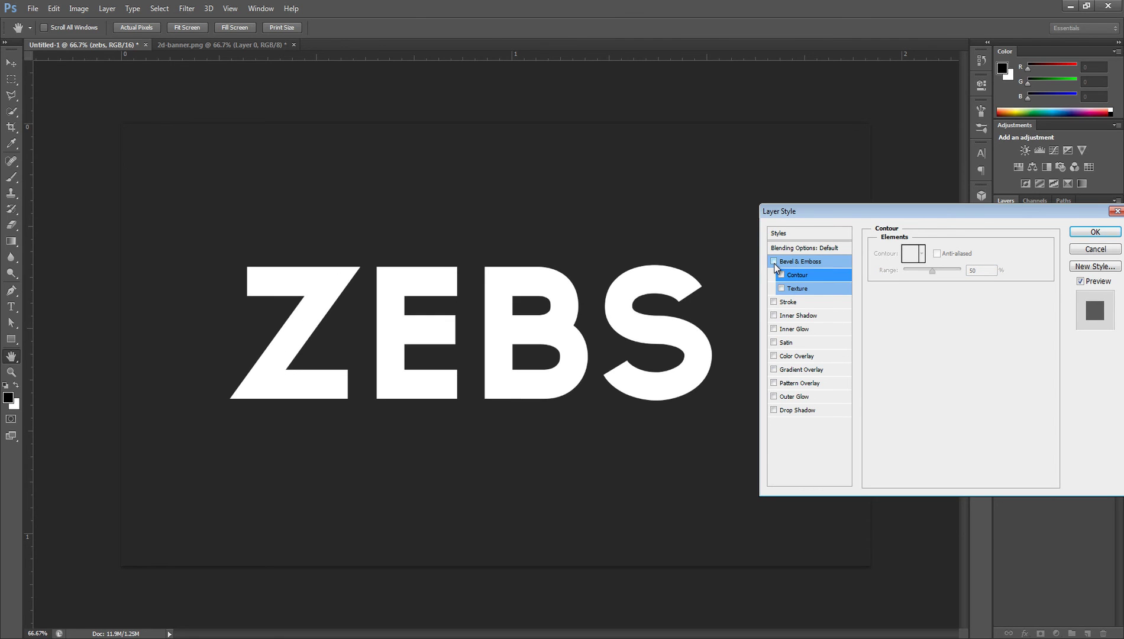
click(773, 262)
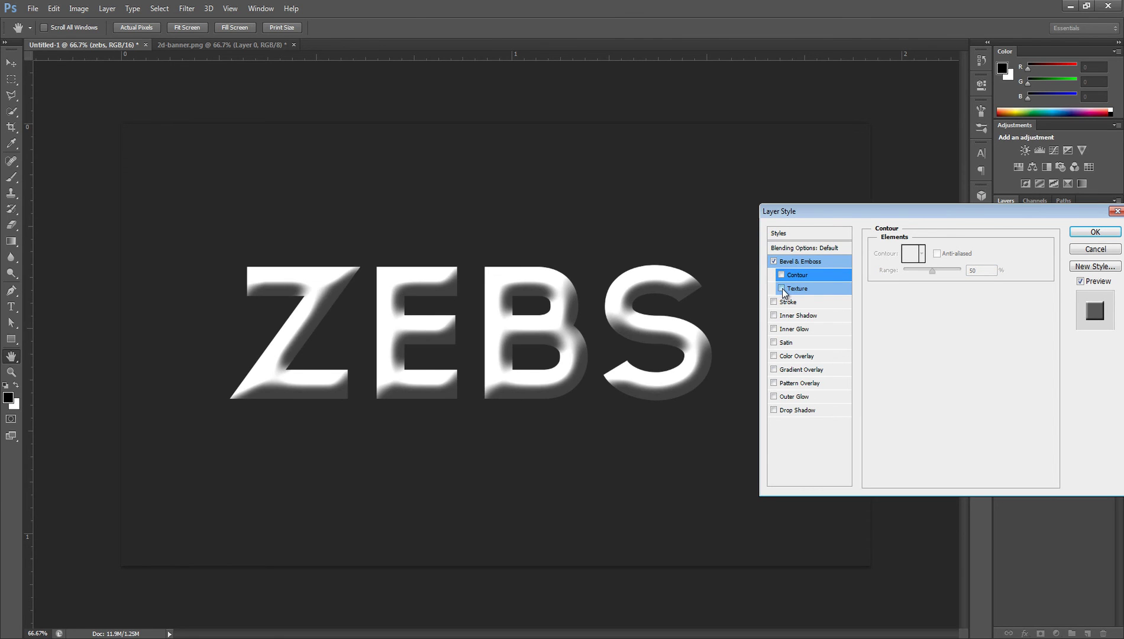
- Enable the Texture option of the bevel and try a dark pattern on the text
click(781, 288)
click(798, 289)
click(937, 263)
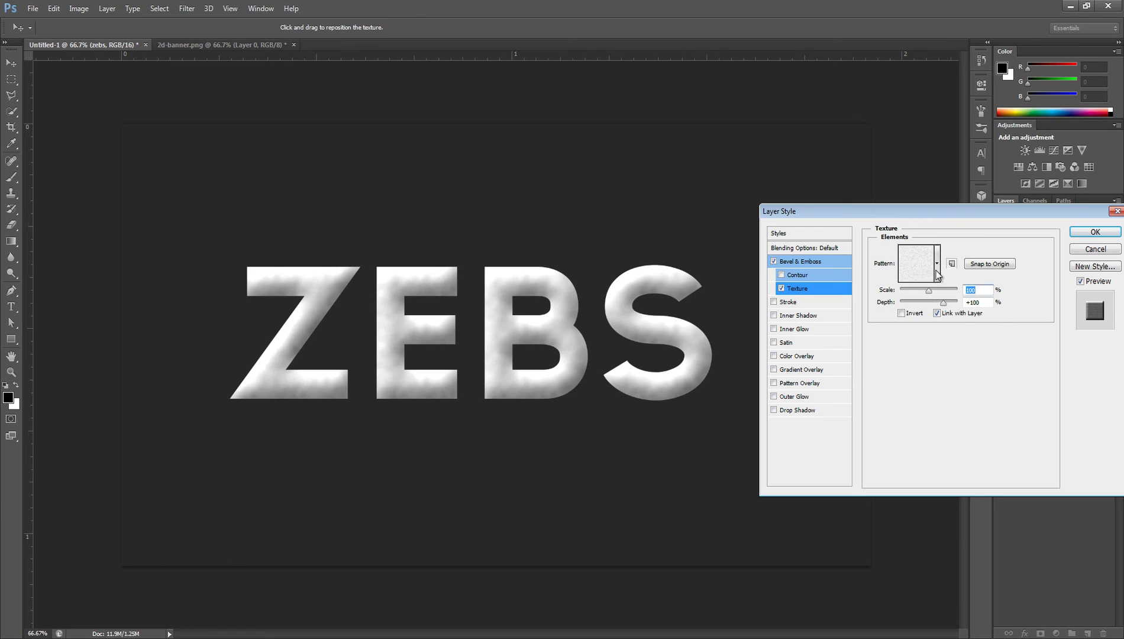
click(880, 341)
scroll(883, 343, down, 2)
click(899, 327)
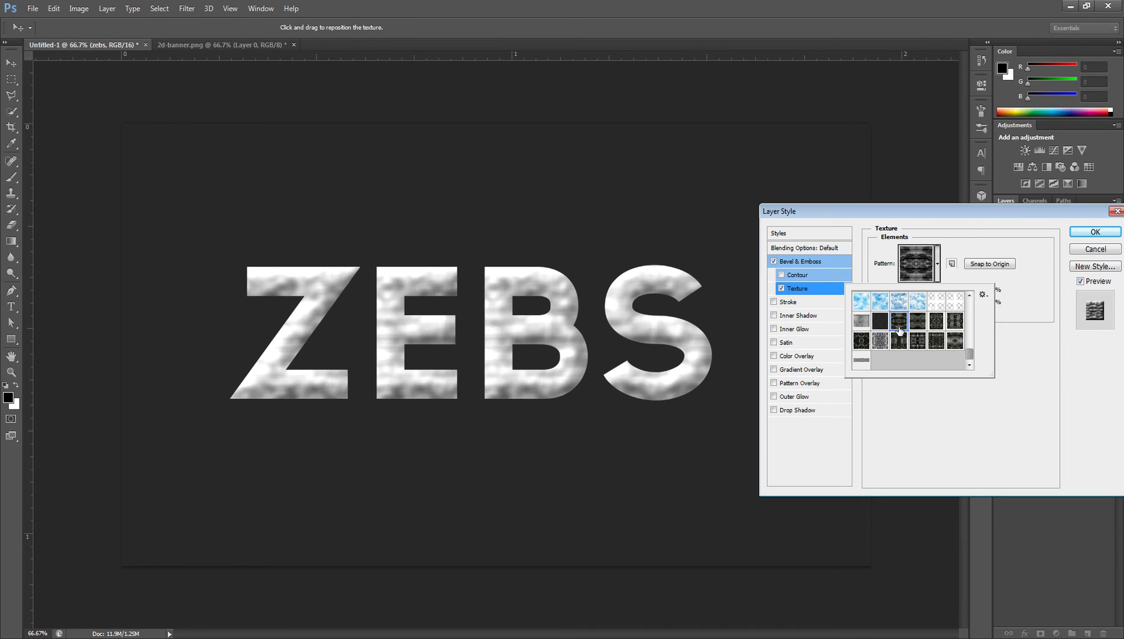
- Try more texture patterns on the bevelled text, and choose a reddish-brown ornamental one
scroll(920, 325, down, 5)
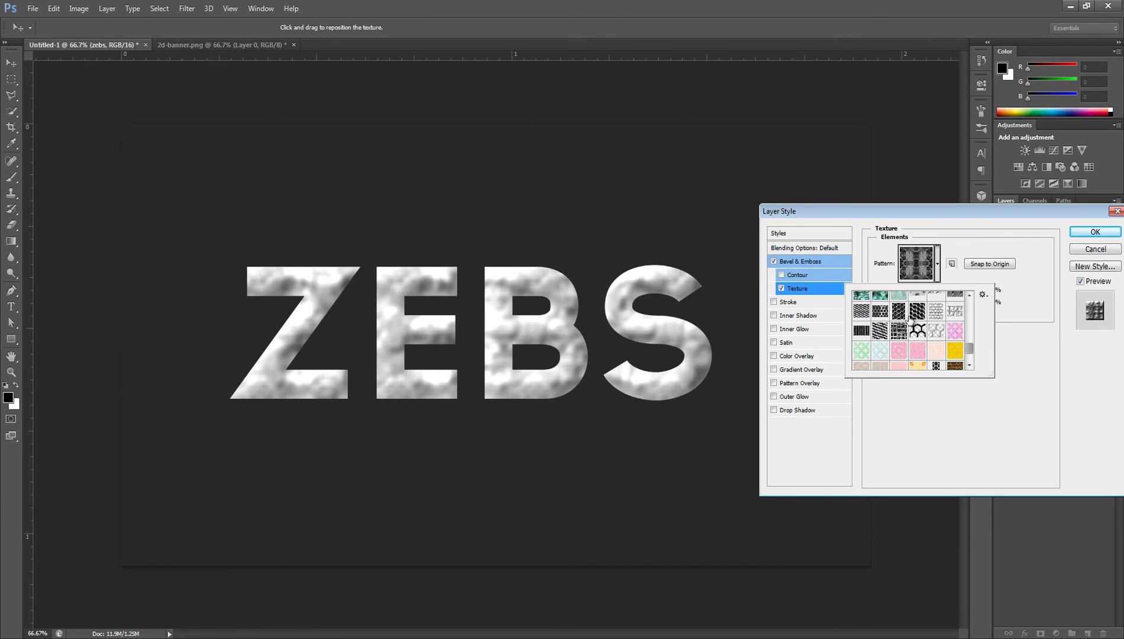
click(900, 311)
scroll(905, 322, up, 2)
click(888, 327)
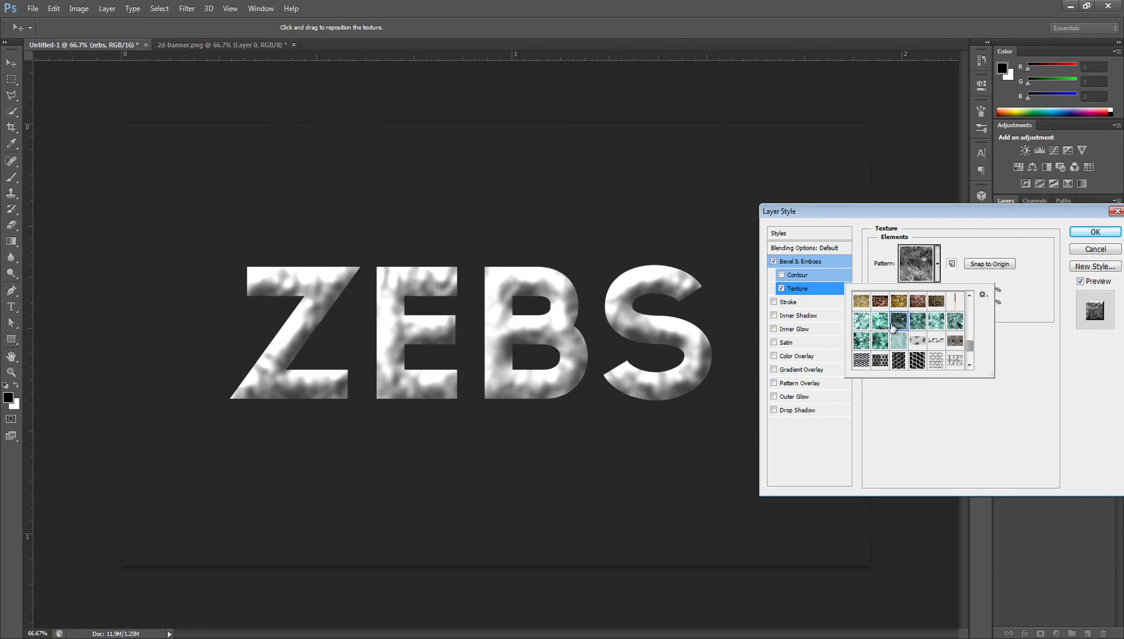
scroll(900, 328, up, 3)
click(937, 301)
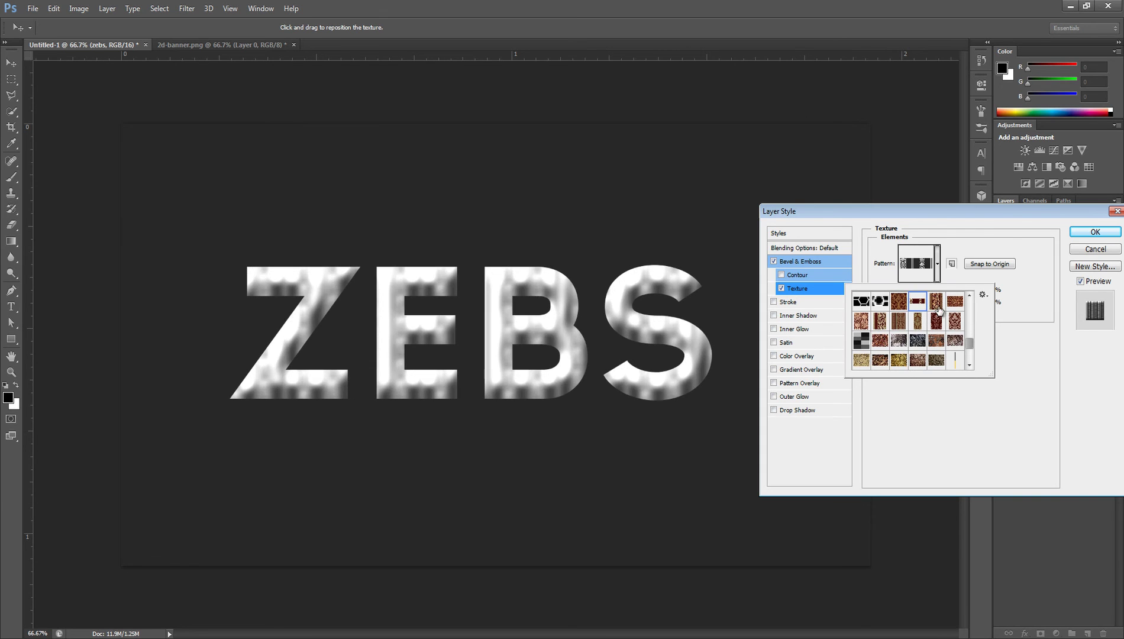
click(1032, 380)
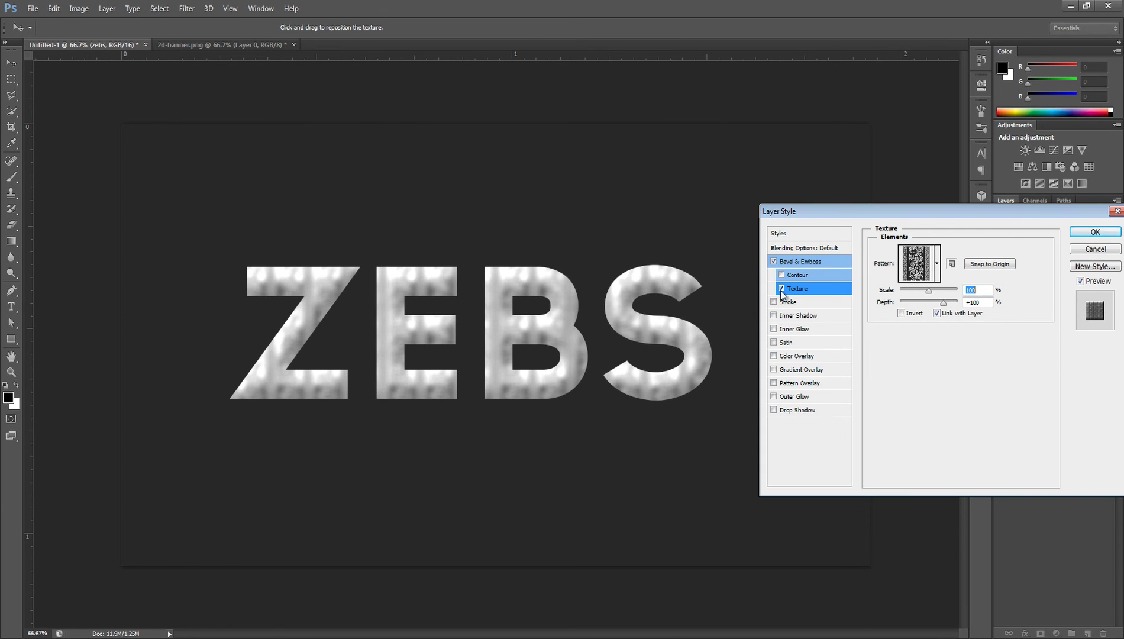
- Set the texture scale to 1000% and depth to +1000%, and disable Texture and Bevel & Emboss
drag(928, 291, 959, 303)
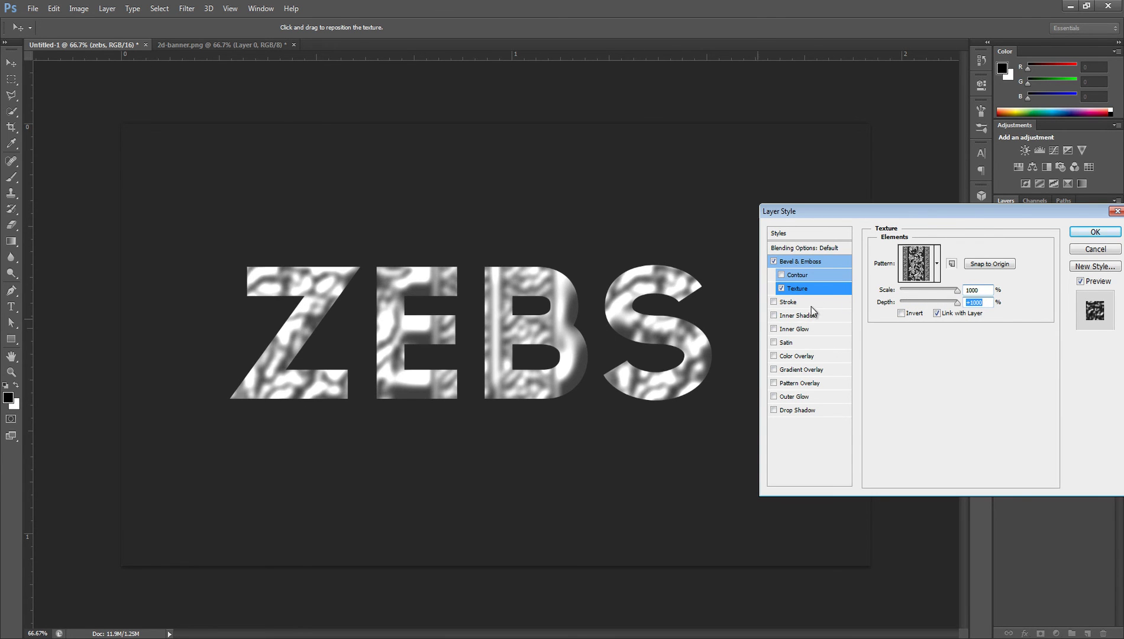
click(781, 289)
click(774, 262)
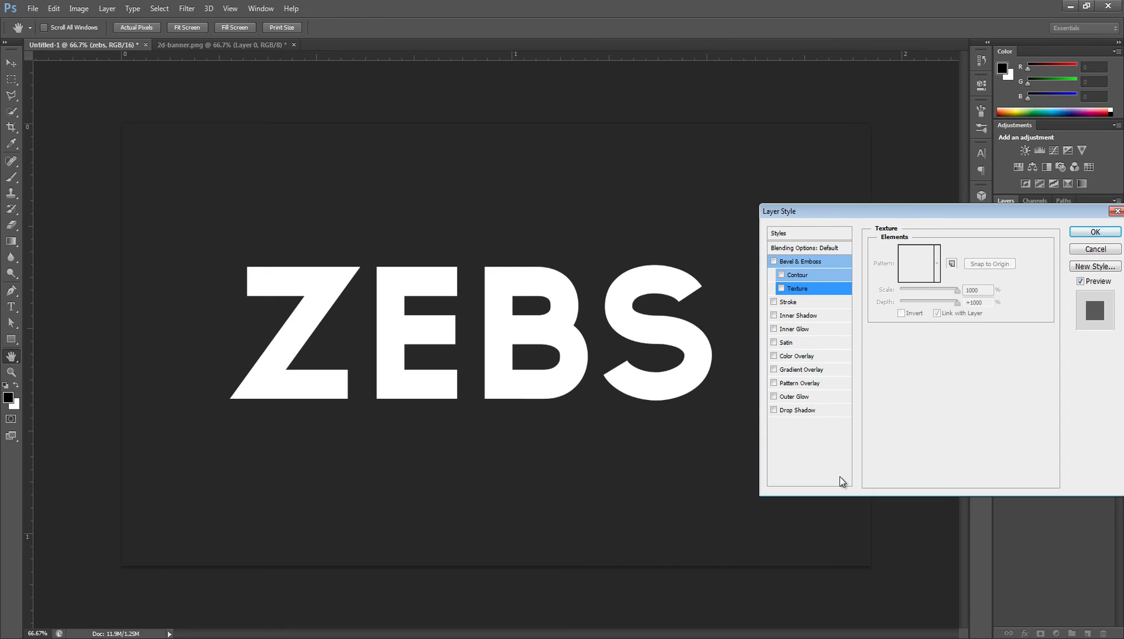
- Enable Gradient Overlay on the text and change the gradient's starting color stop to dark grey #414141
click(774, 369)
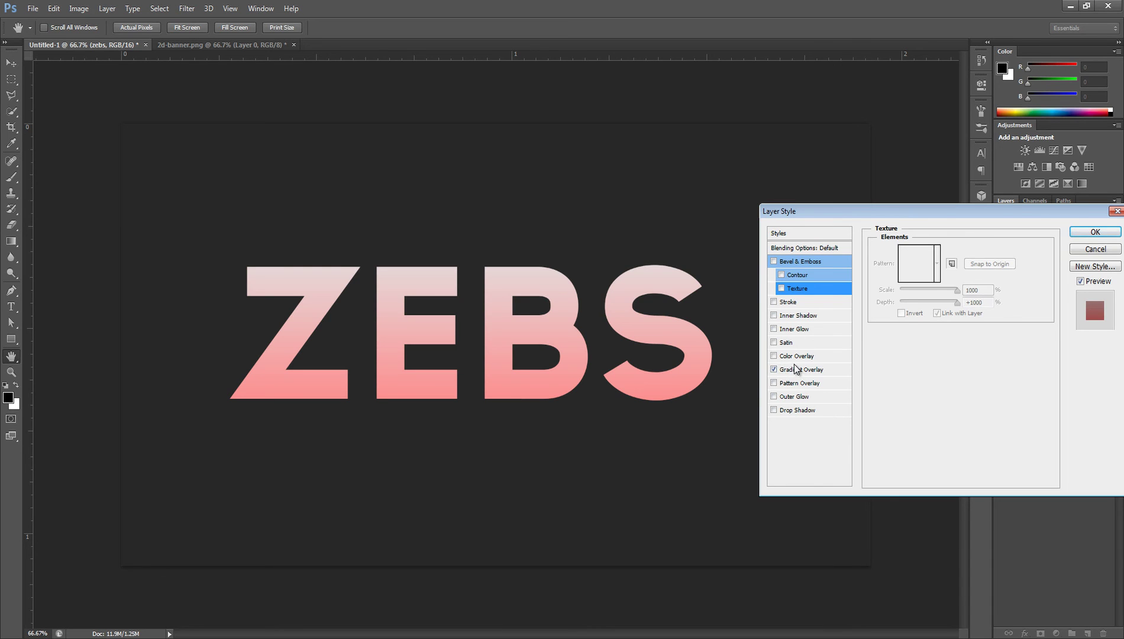
click(794, 364)
click(926, 293)
double_click(817, 440)
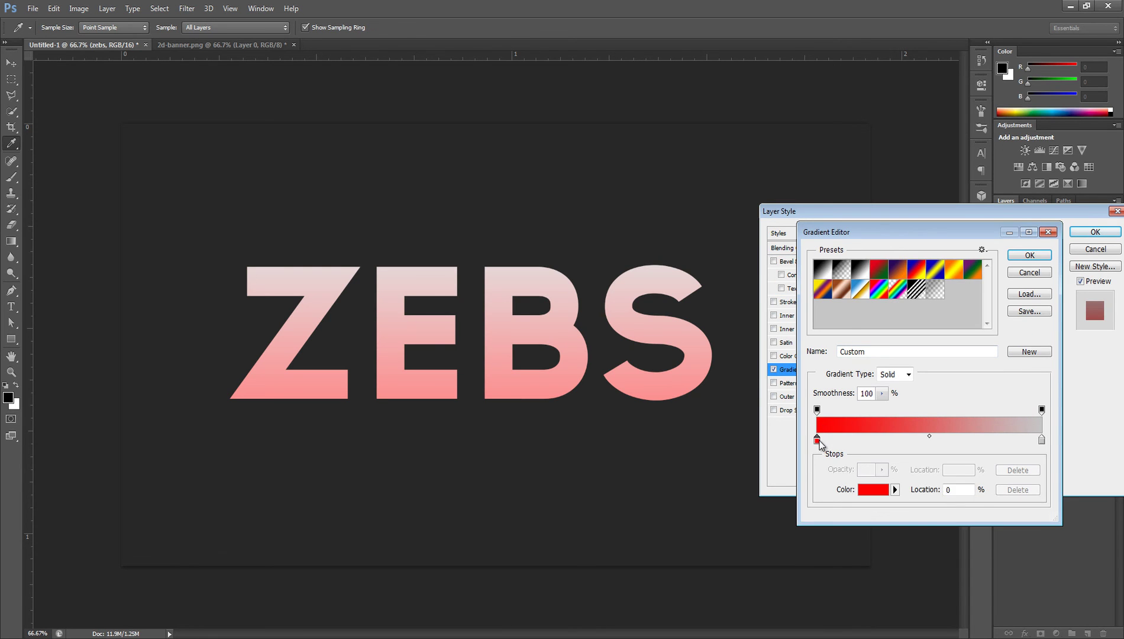
drag(424, 385, 391, 390)
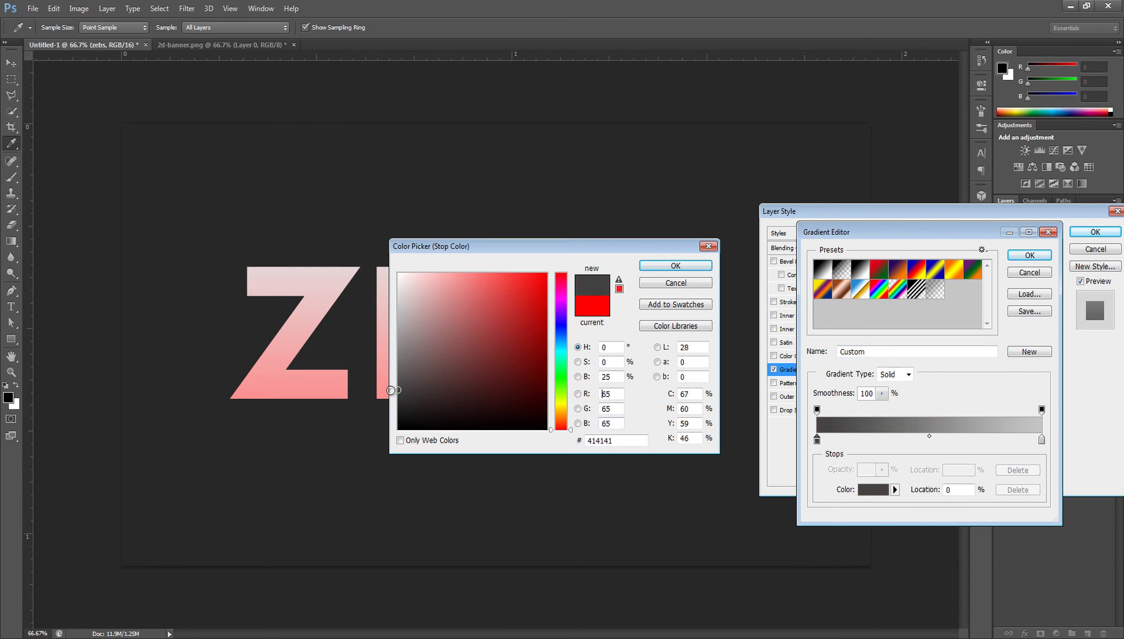
click(675, 266)
- Set the gradient's end color stop to grey #a6a6a6 and raise the overlay's opacity to about 85%
double_click(1041, 440)
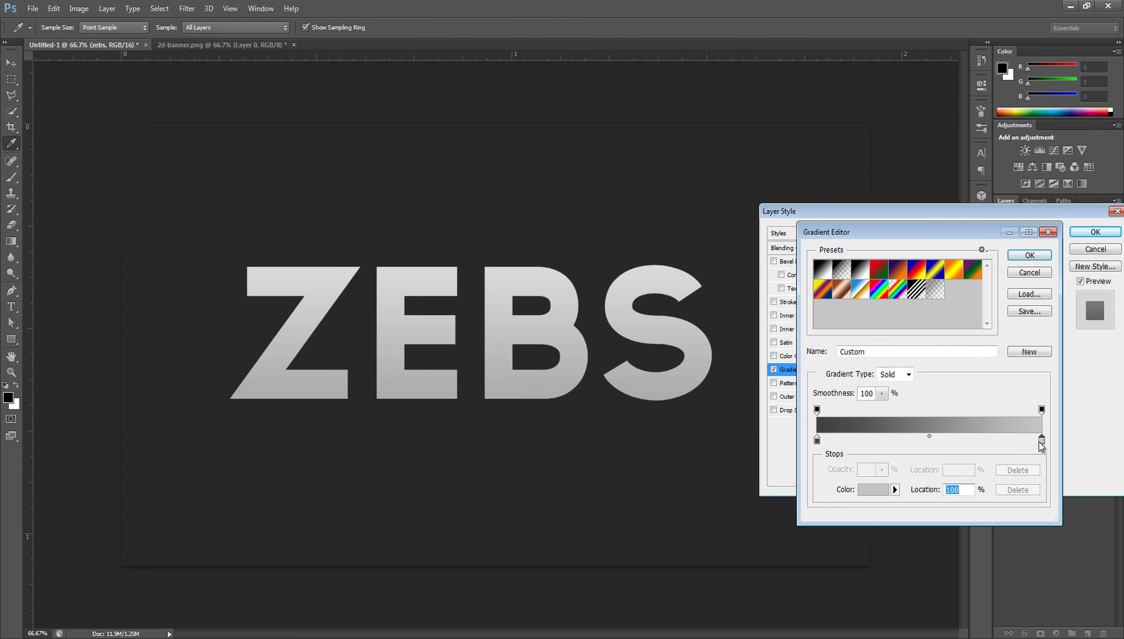
drag(450, 340, 379, 323)
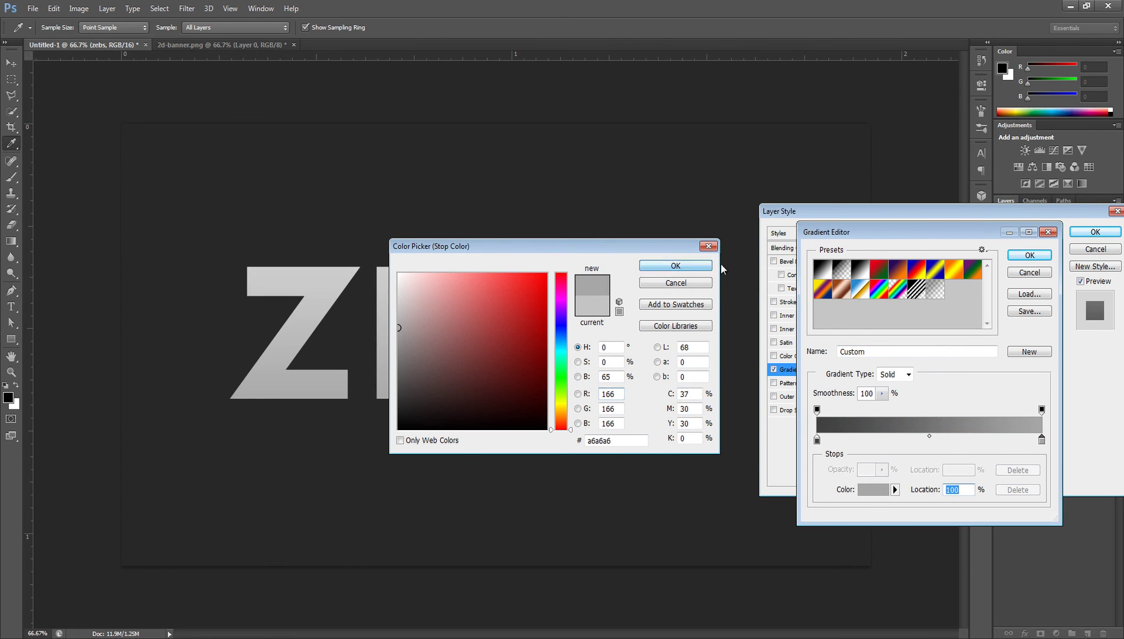
click(675, 266)
click(1029, 255)
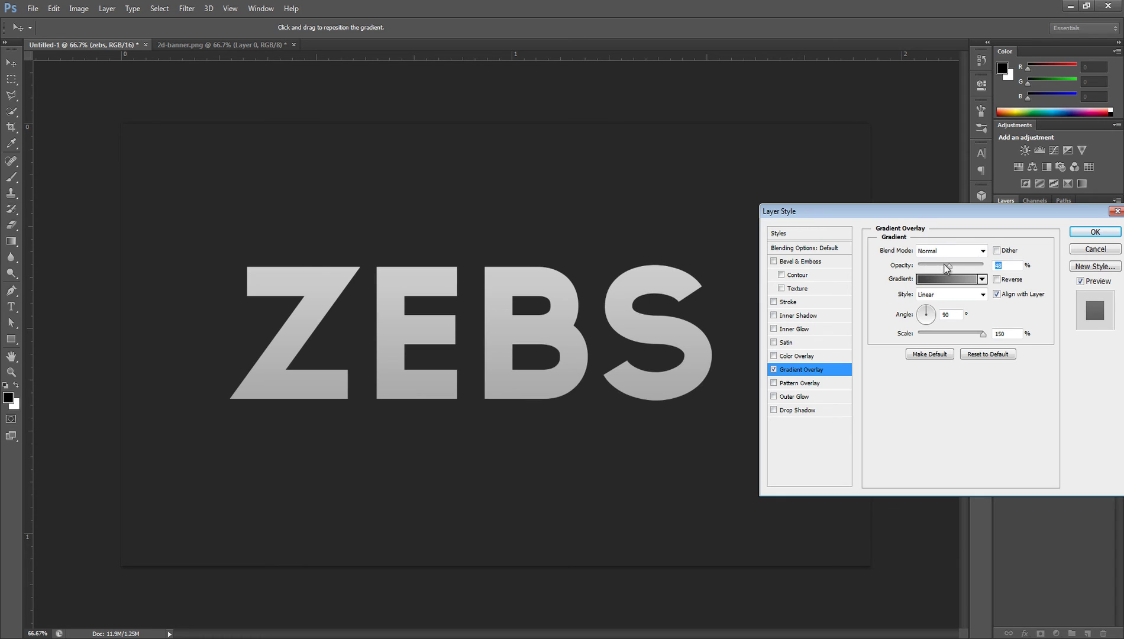
drag(947, 268, 973, 274)
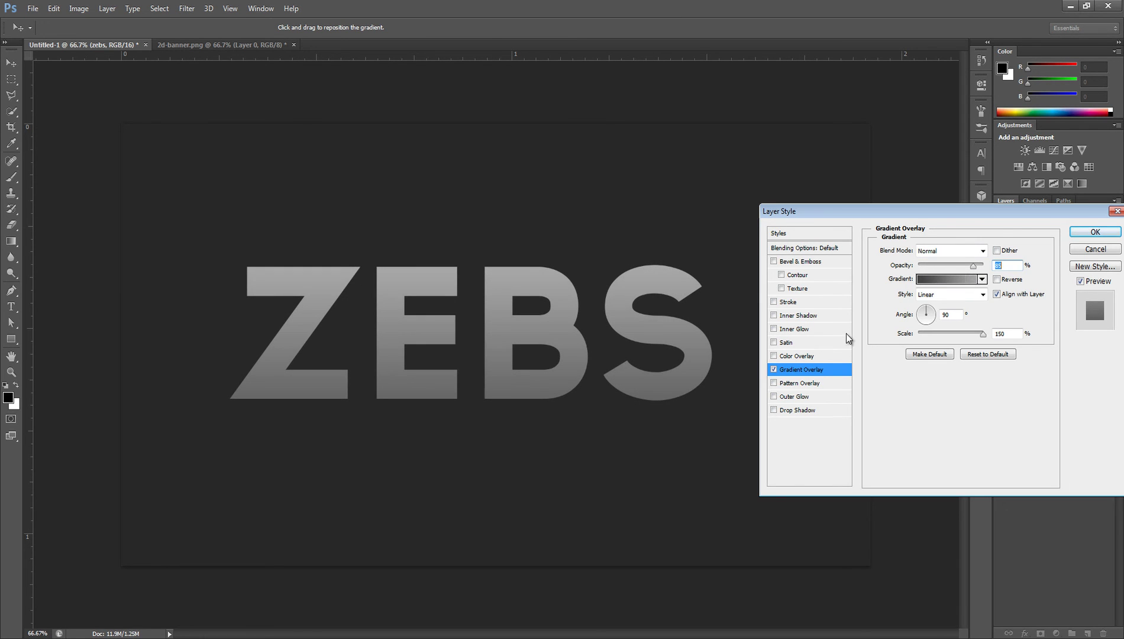
- Enable the Drop Shadow effect on the text and go through its distance and size settings
click(775, 411)
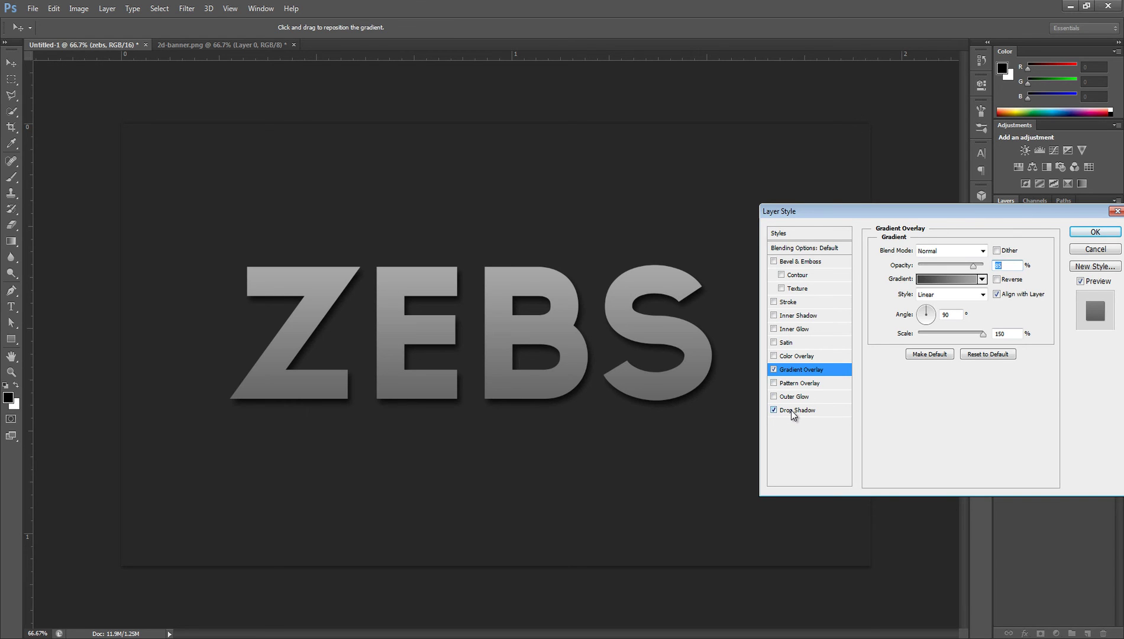
click(793, 411)
click(1004, 302)
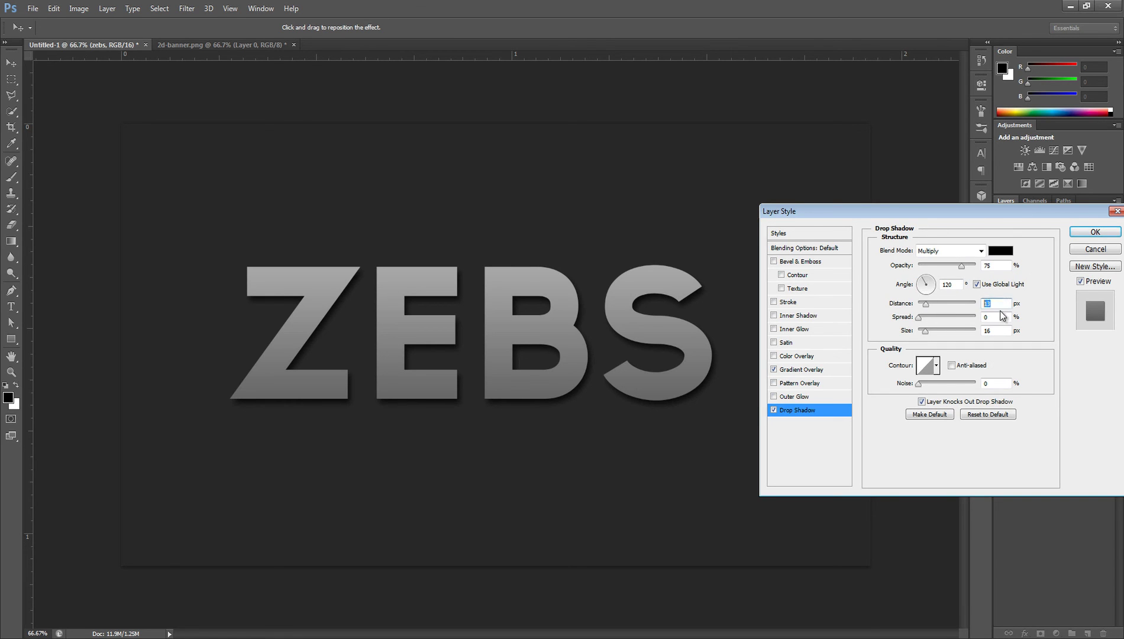
click(1004, 330)
- Add a 1 px outside Stroke to the text and make its color white (#ffffff)
click(785, 303)
drag(923, 250, 916, 249)
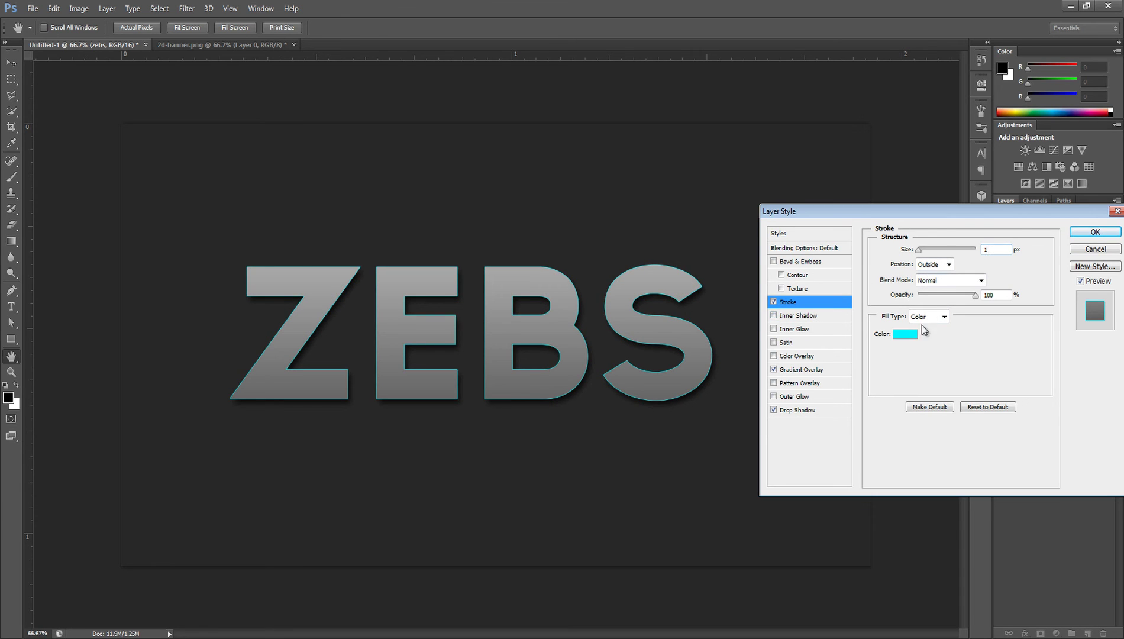
click(905, 334)
drag(438, 276, 398, 274)
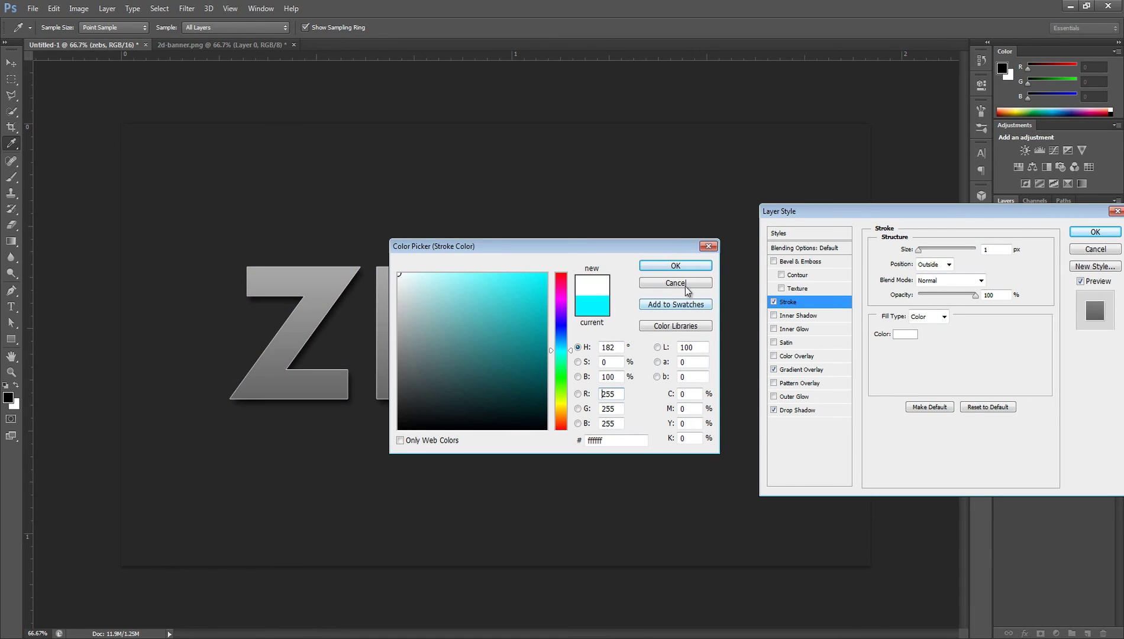
click(681, 266)
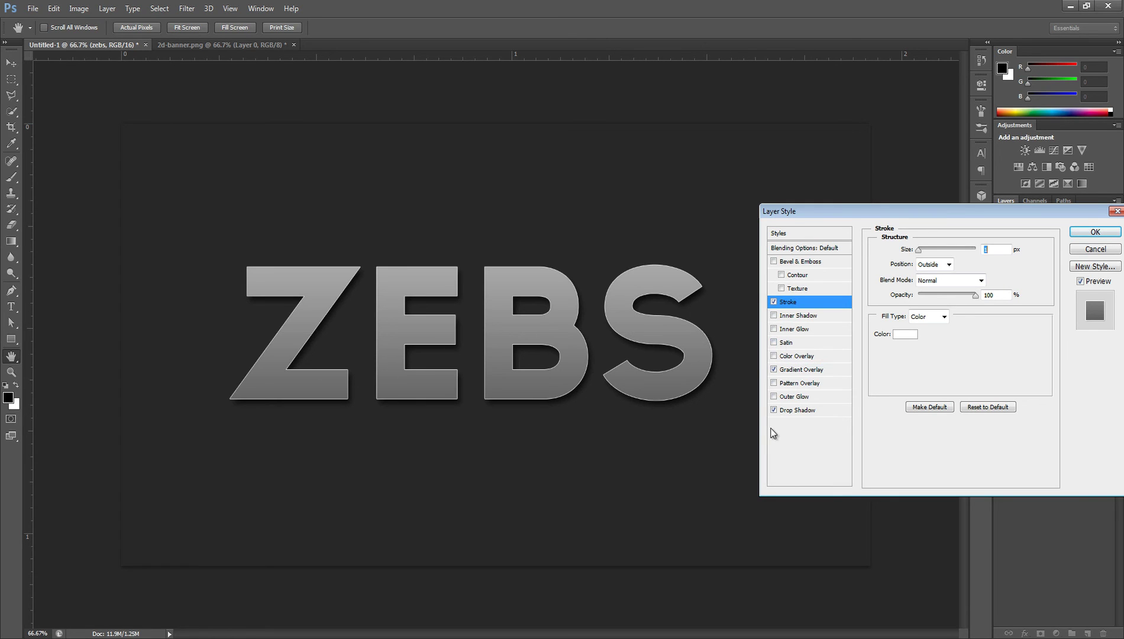
- Enable Inner Glow on the text, set its color to white (#ffffff) and reduce its size to 8 px
click(774, 328)
click(798, 329)
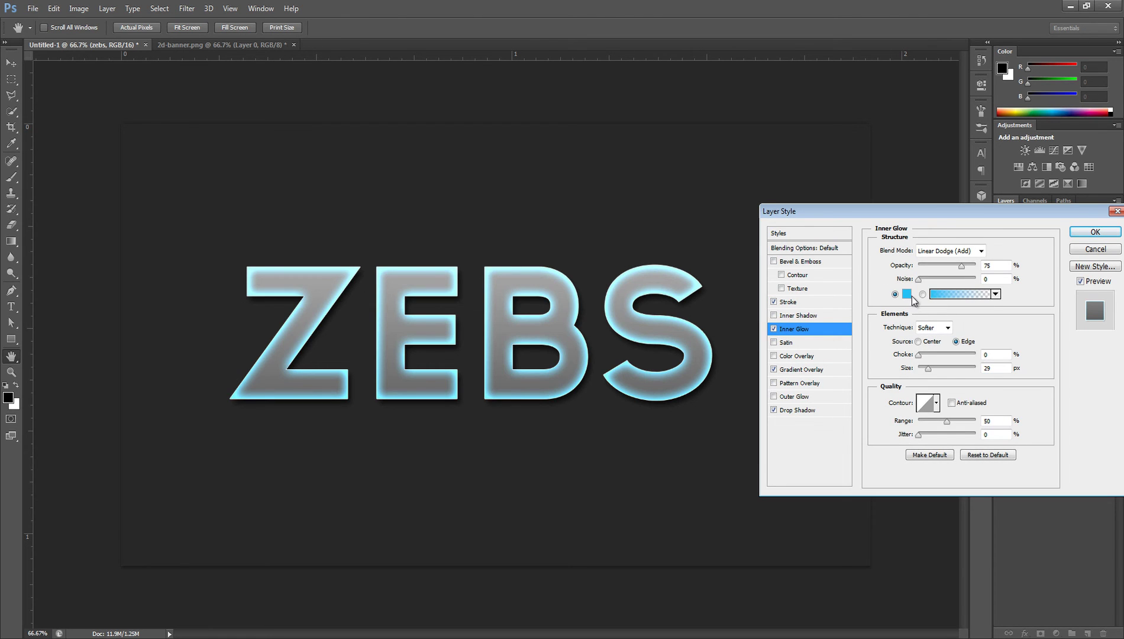
click(908, 295)
click(400, 275)
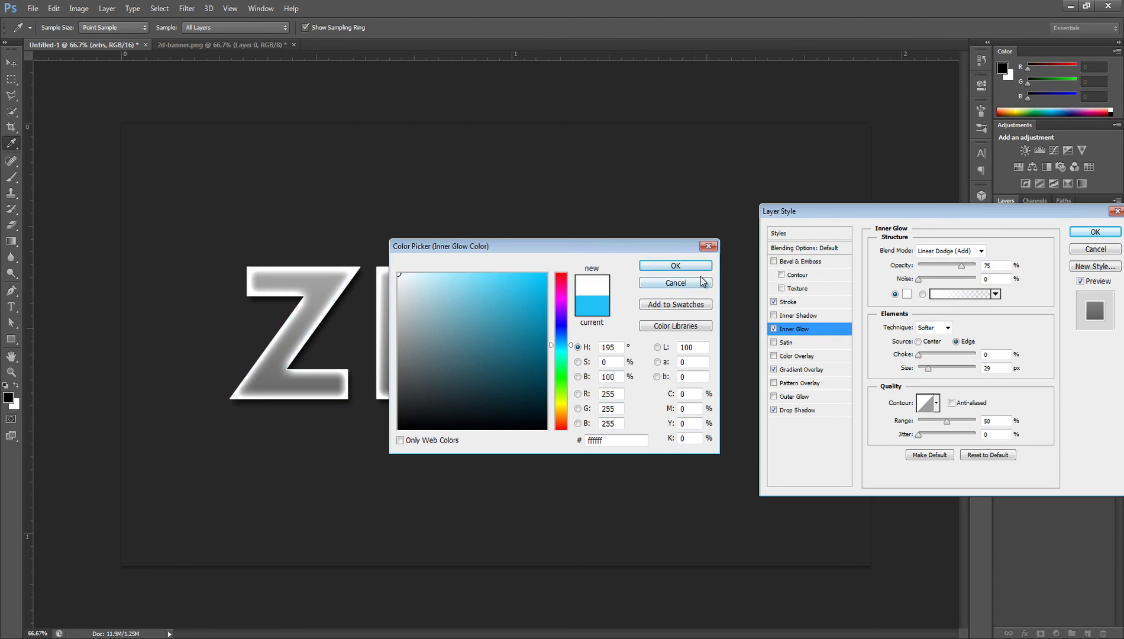
click(682, 265)
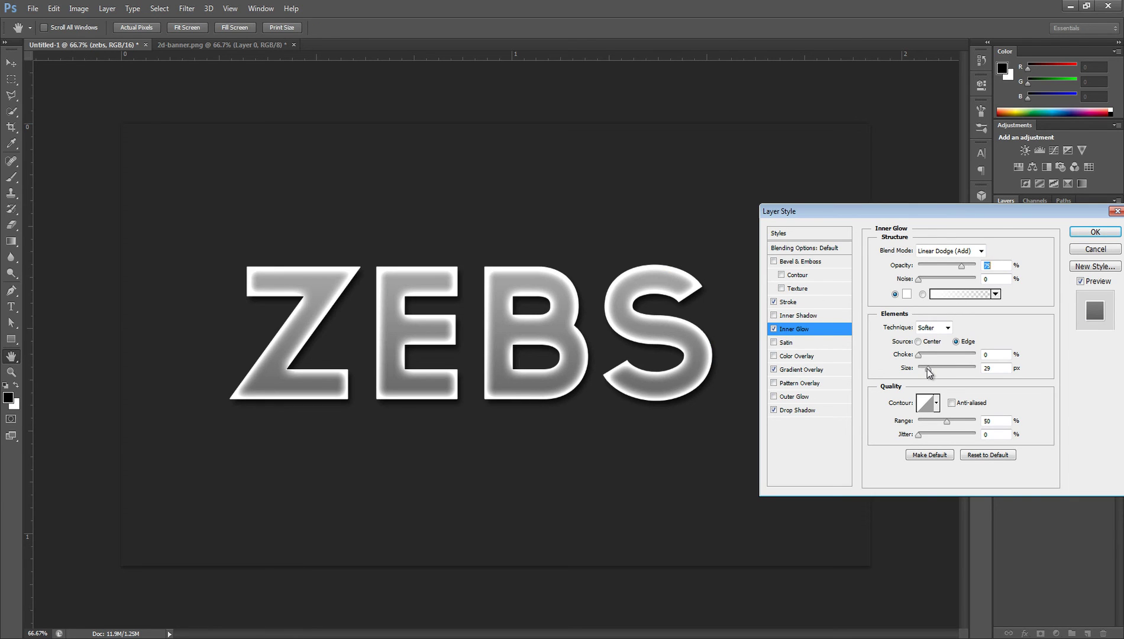
drag(928, 372, 925, 373)
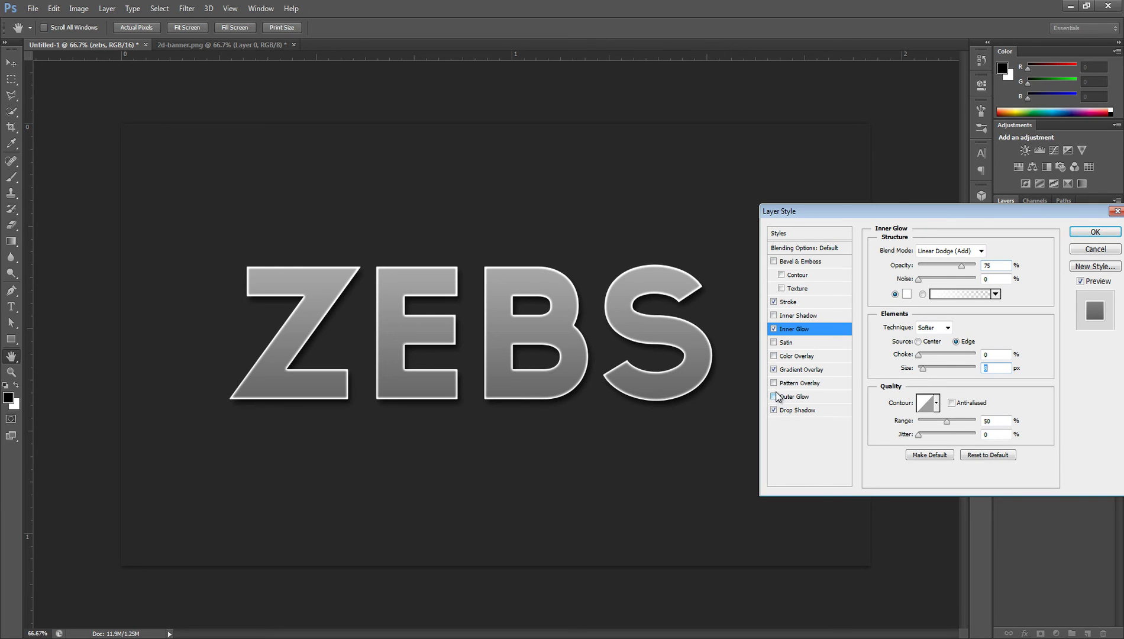
- Enable Bevel & Emboss on the text and reduce the bevel's size to 13 px
click(774, 262)
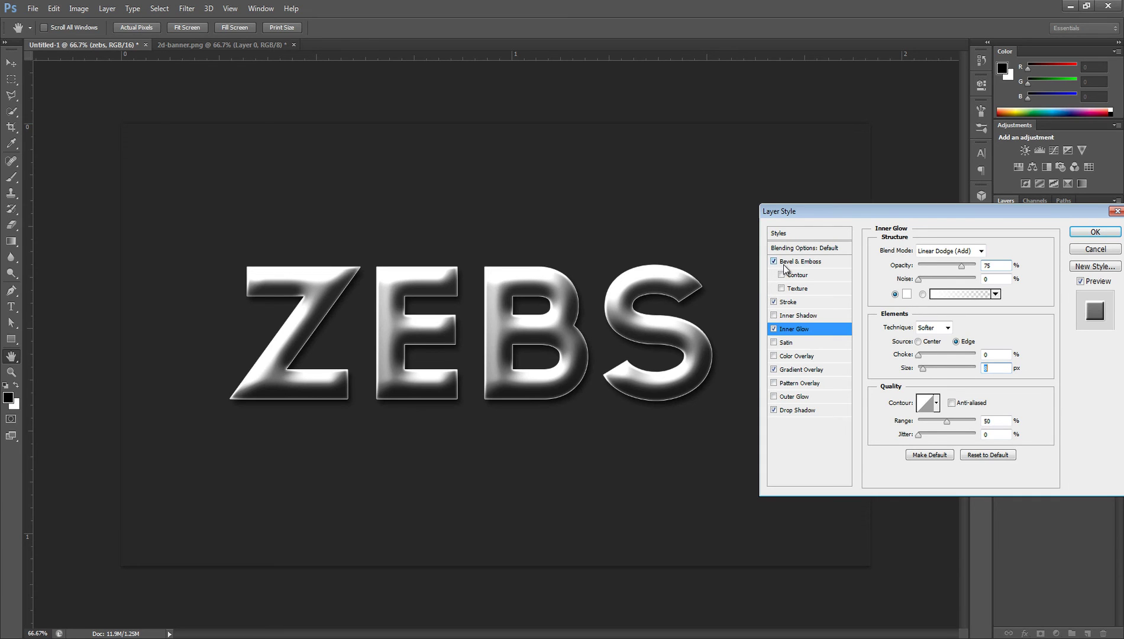
click(796, 263)
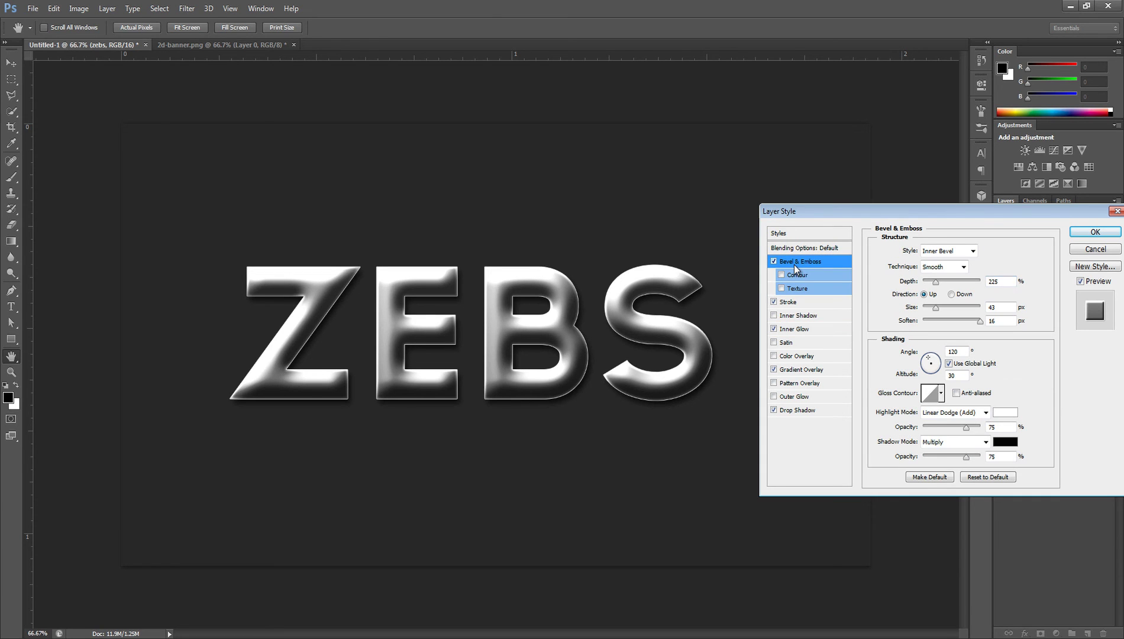
click(934, 308)
drag(933, 309, 931, 312)
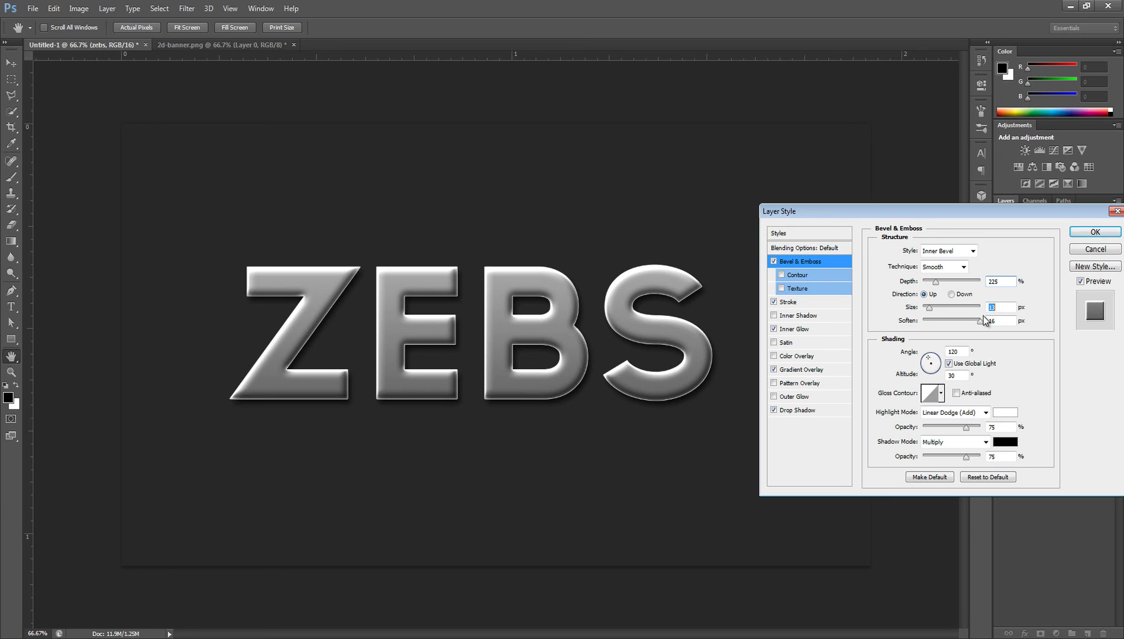
- Set the stroke size to 2 px and apply the layer style to the text
click(790, 301)
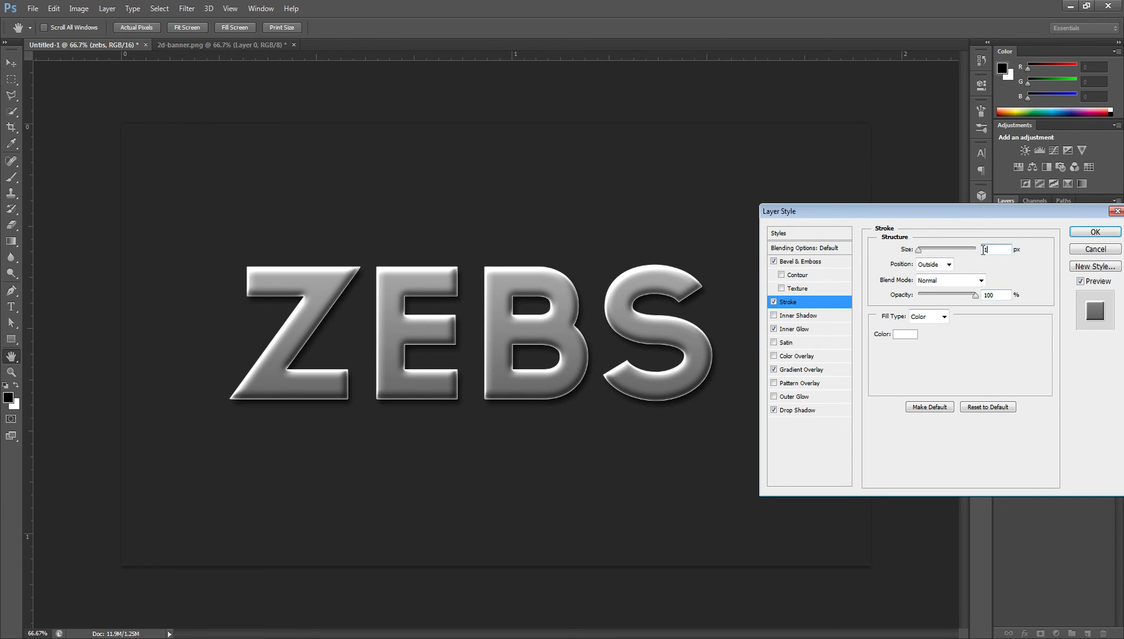
text(2)
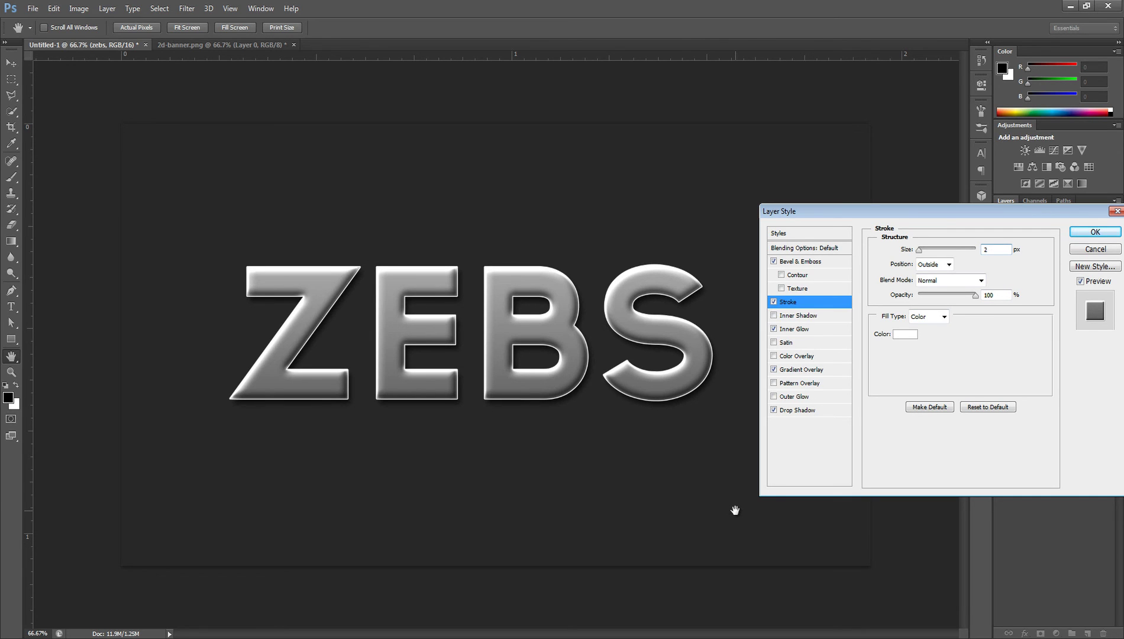
click(795, 262)
drag(785, 212, 743, 206)
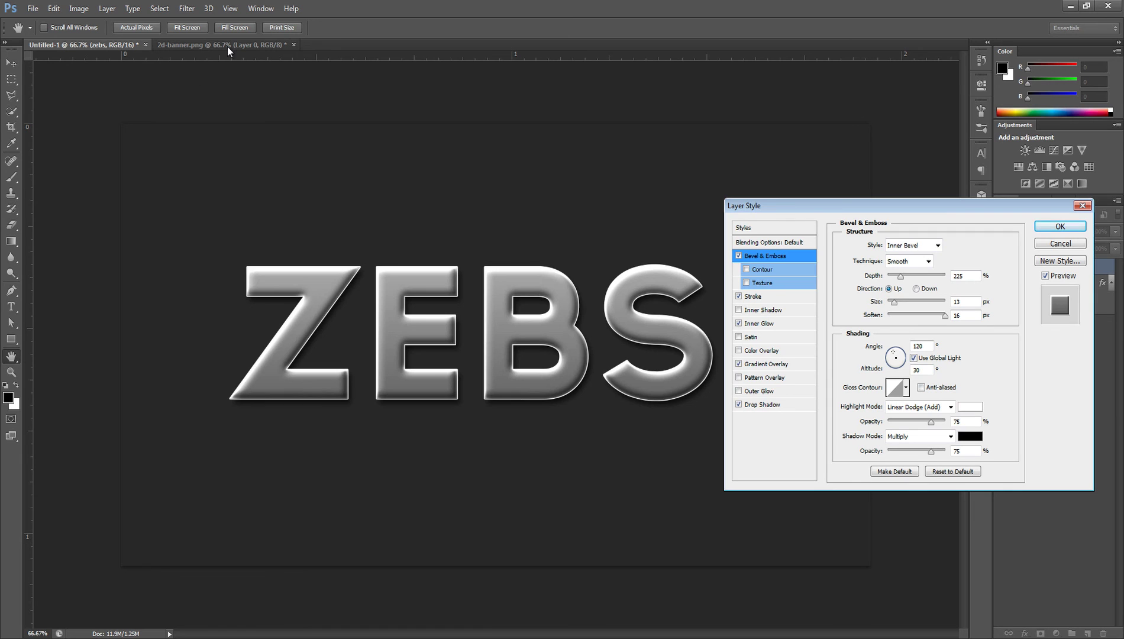
click(1059, 226)
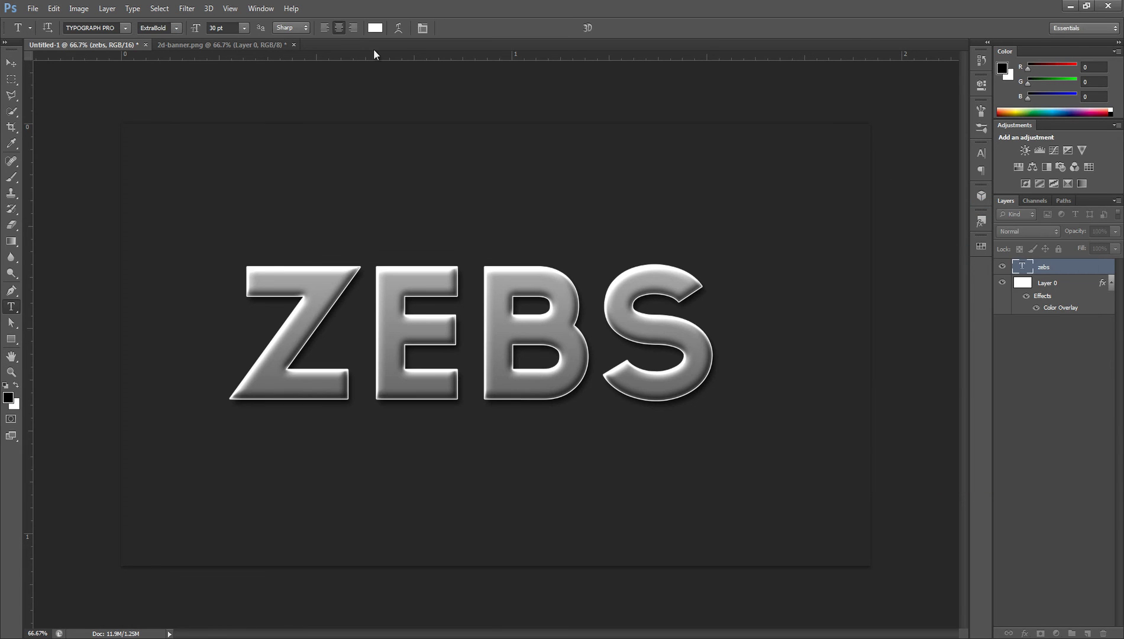
- Look at the styled lettering in the 2d-banner.png document, choose the Move tool and return to the zebs document
click(252, 42)
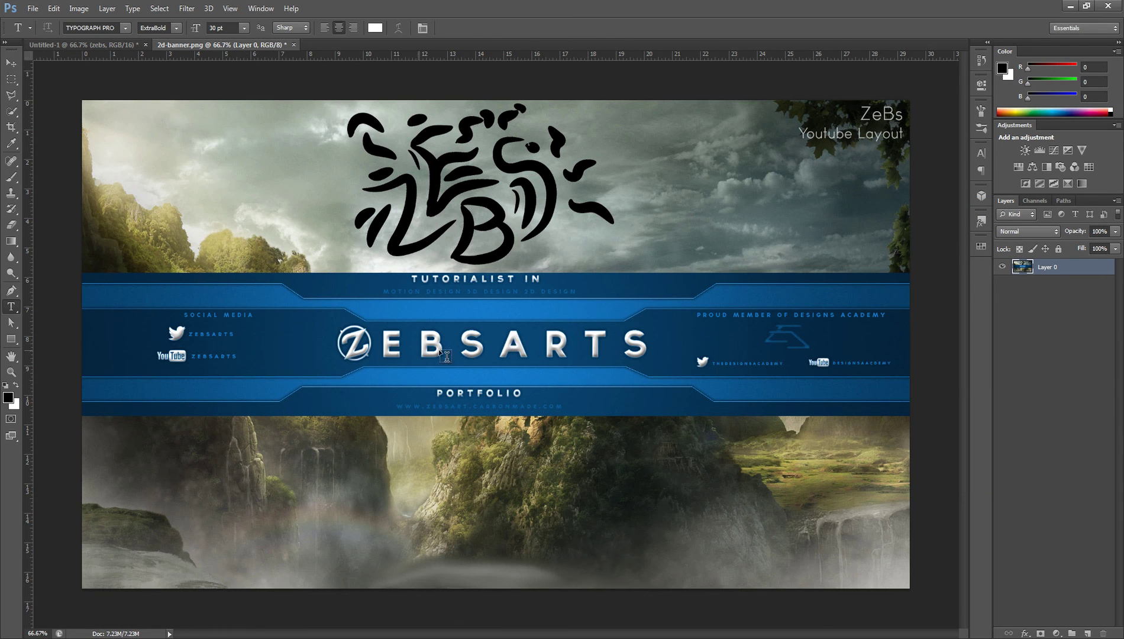
click(10, 63)
click(74, 45)
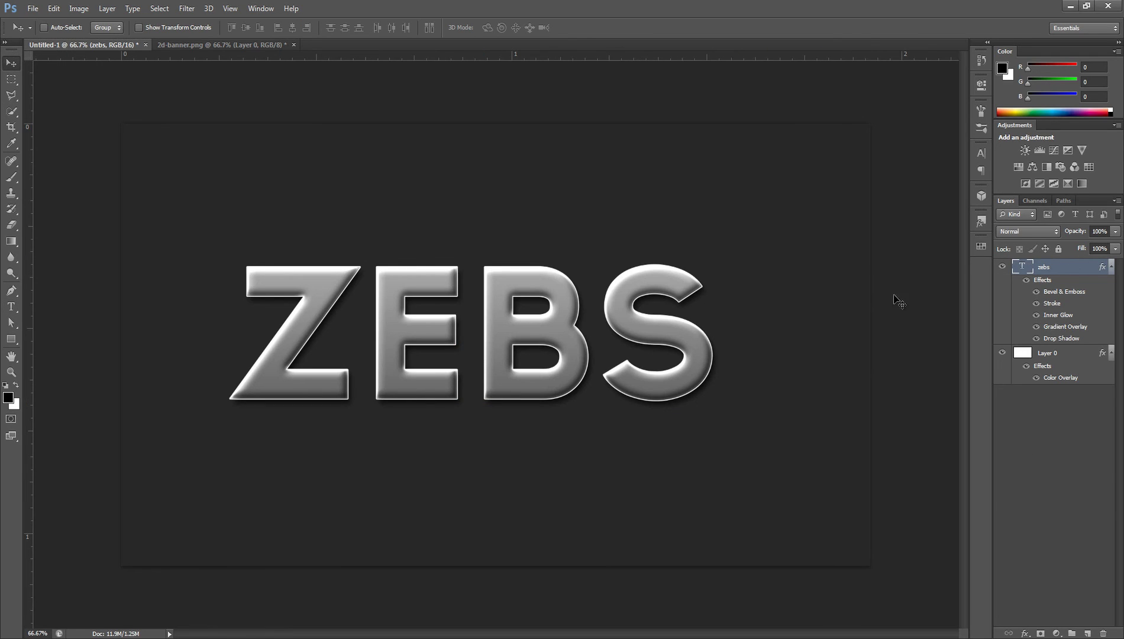
- Reopen the text's layer style and review its Gradient Overlay, Stroke and Inner Glow settings
click(1026, 634)
click(1044, 581)
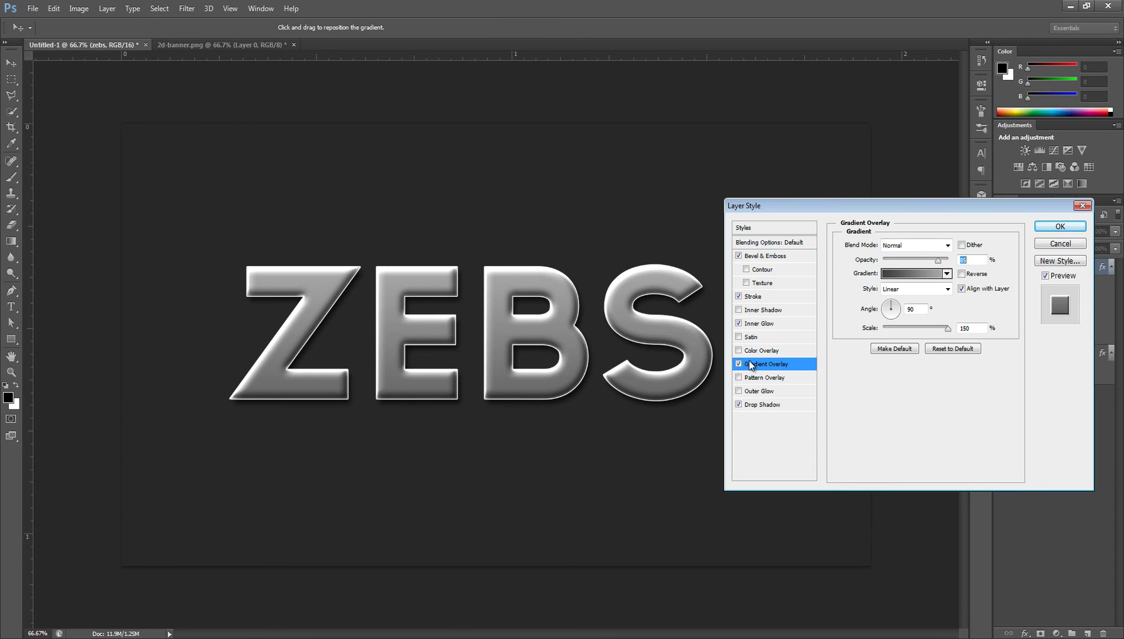
click(755, 297)
click(766, 325)
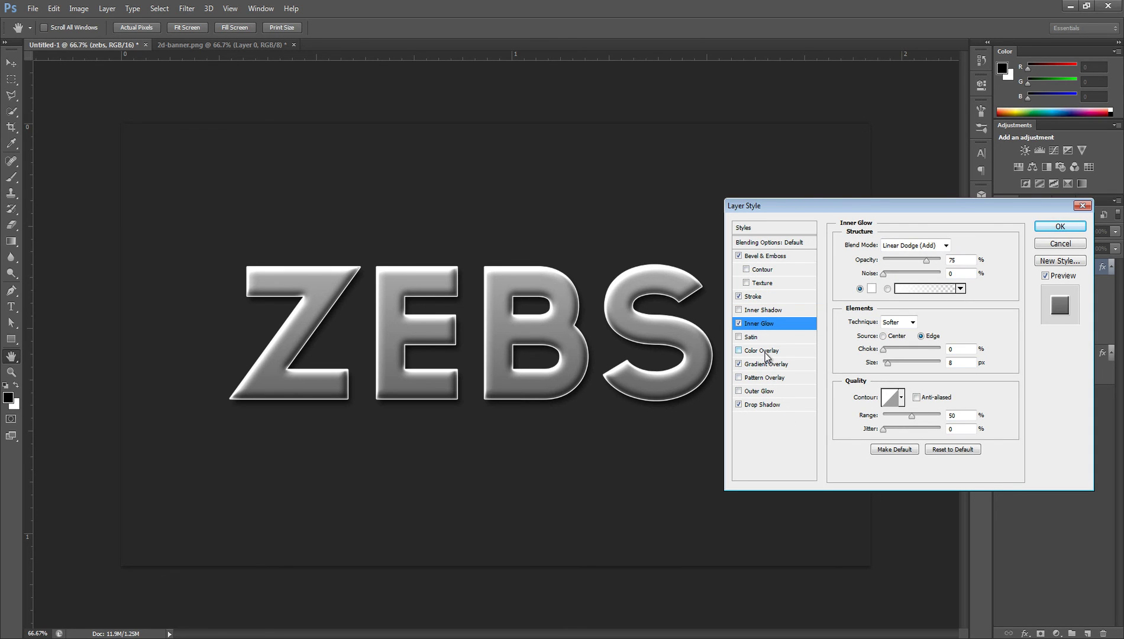
click(1062, 228)
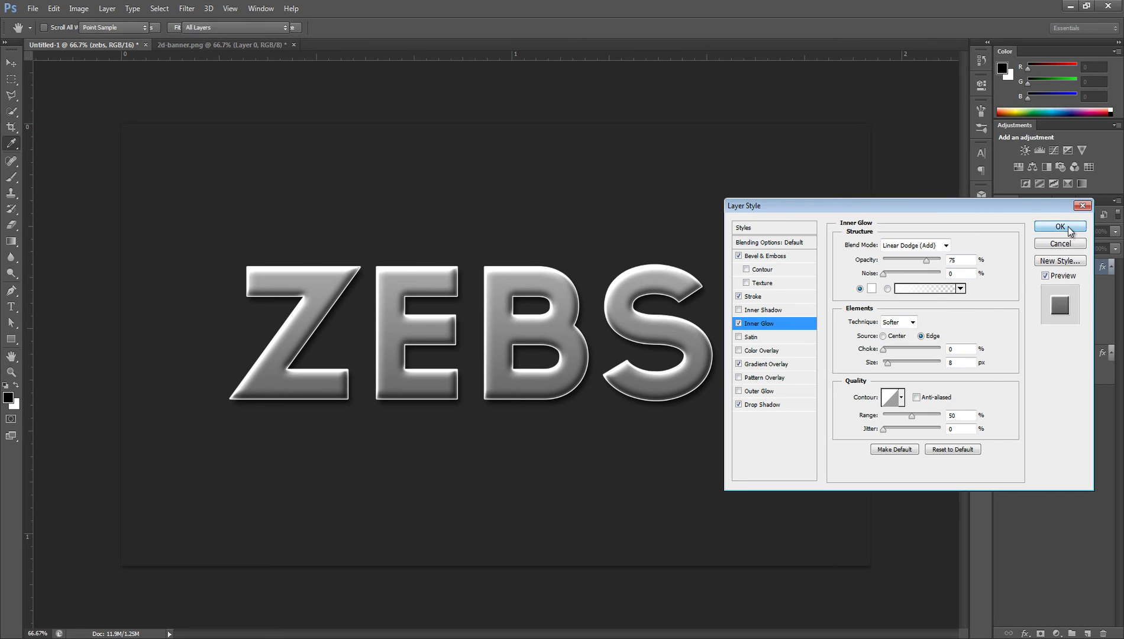